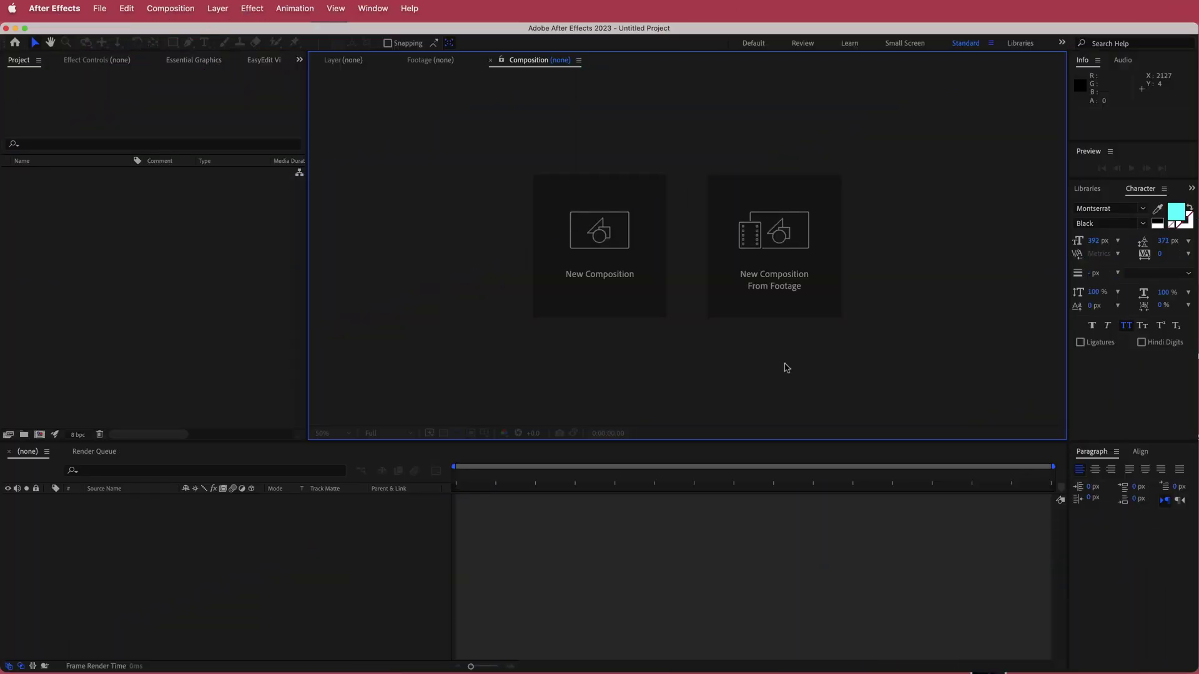
Step: Create a 1920×1080, 30 fps Comp 1 holding a black solid named TUNNEL
left_click(603, 264)
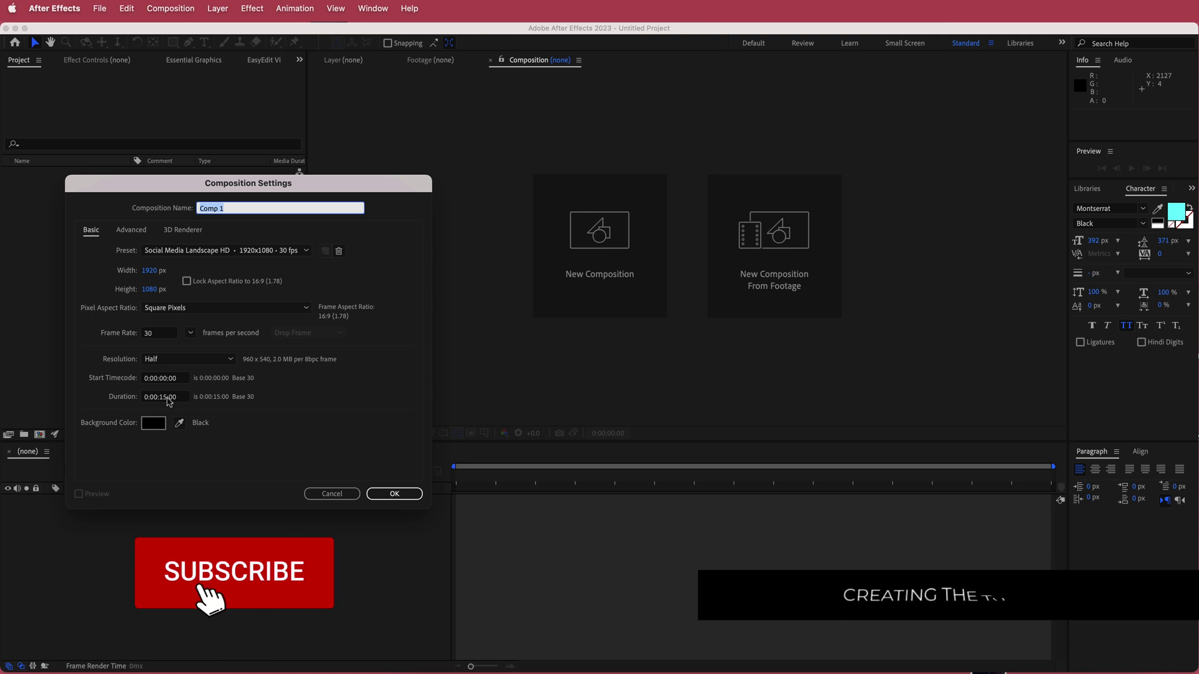
left_click(395, 494)
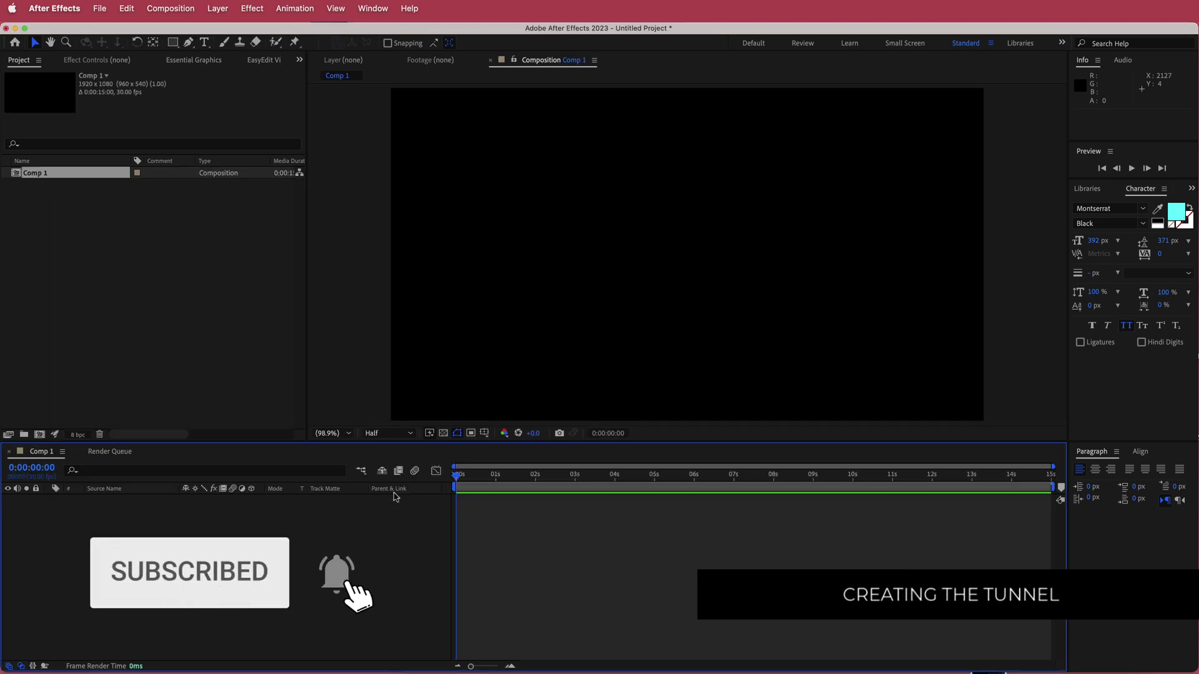
right_click(372, 503)
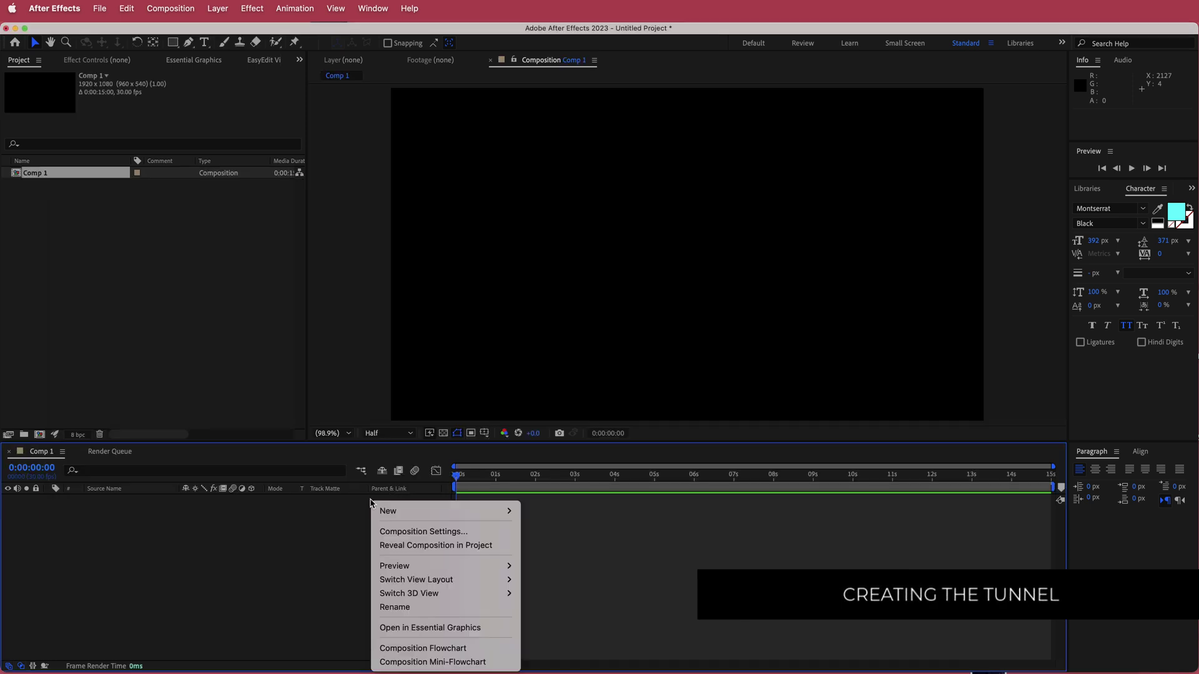
mouse_move(406, 511)
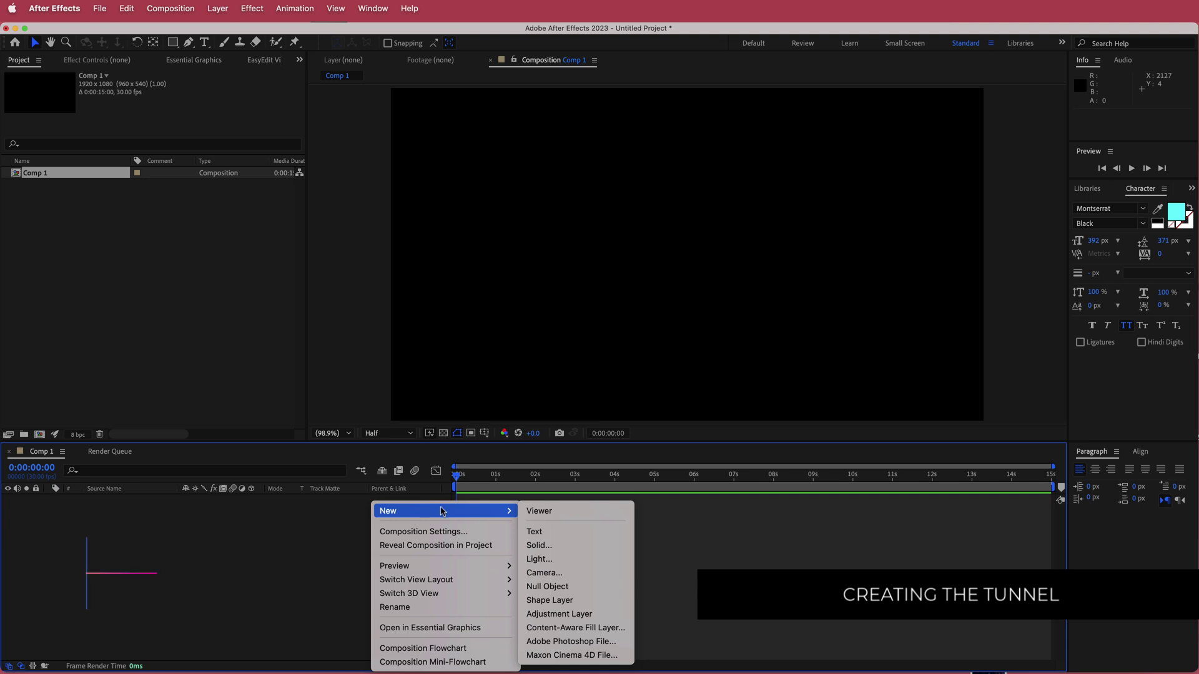
left_click(565, 545)
type("TUNNEL")
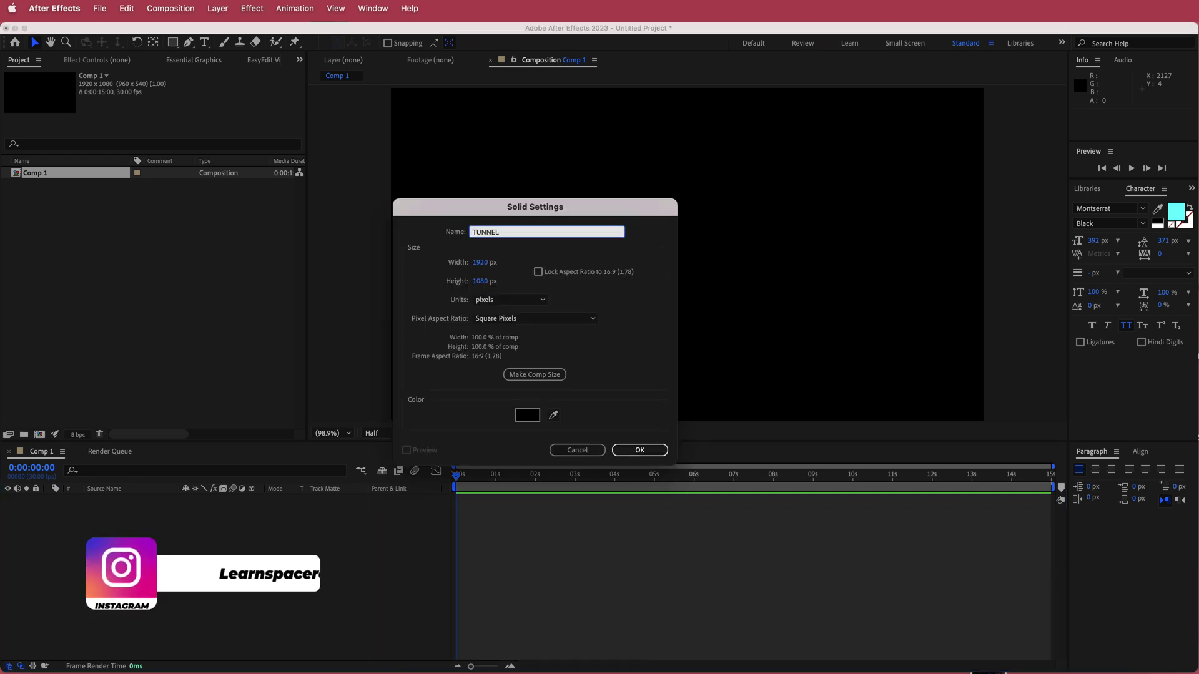
key("Return")
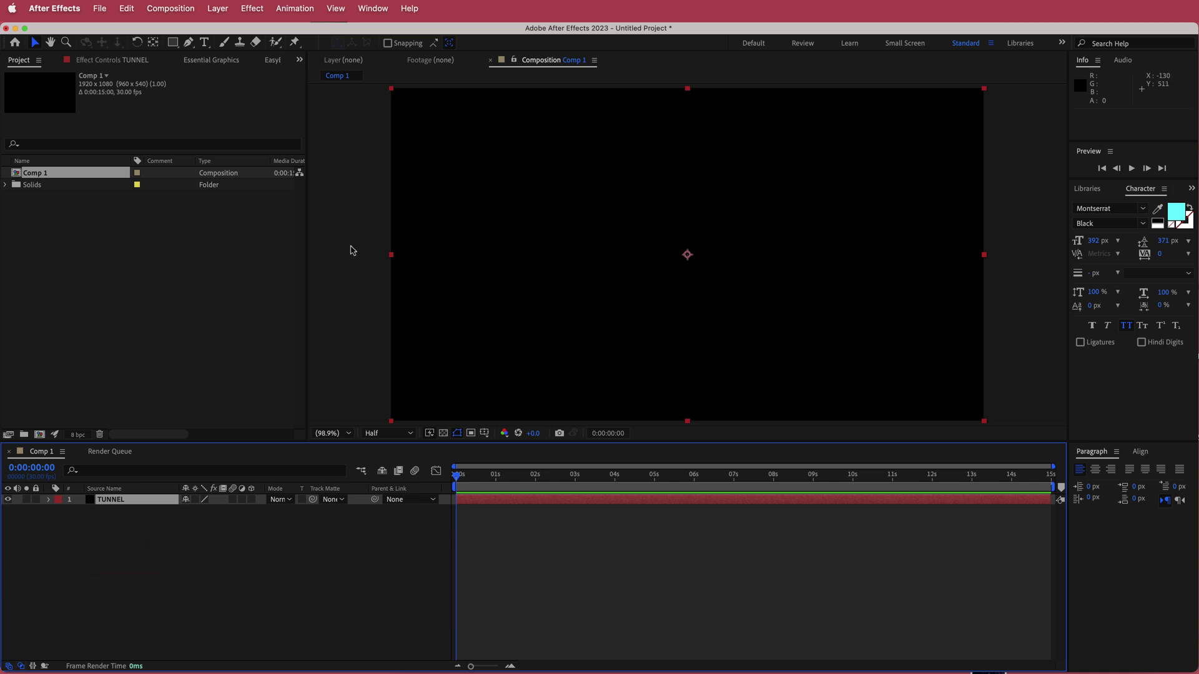
key("ctrl+space")
Step: Search 'mir' and apply Trapcode Mir 3 to the TUNNEL solid
type("mir")
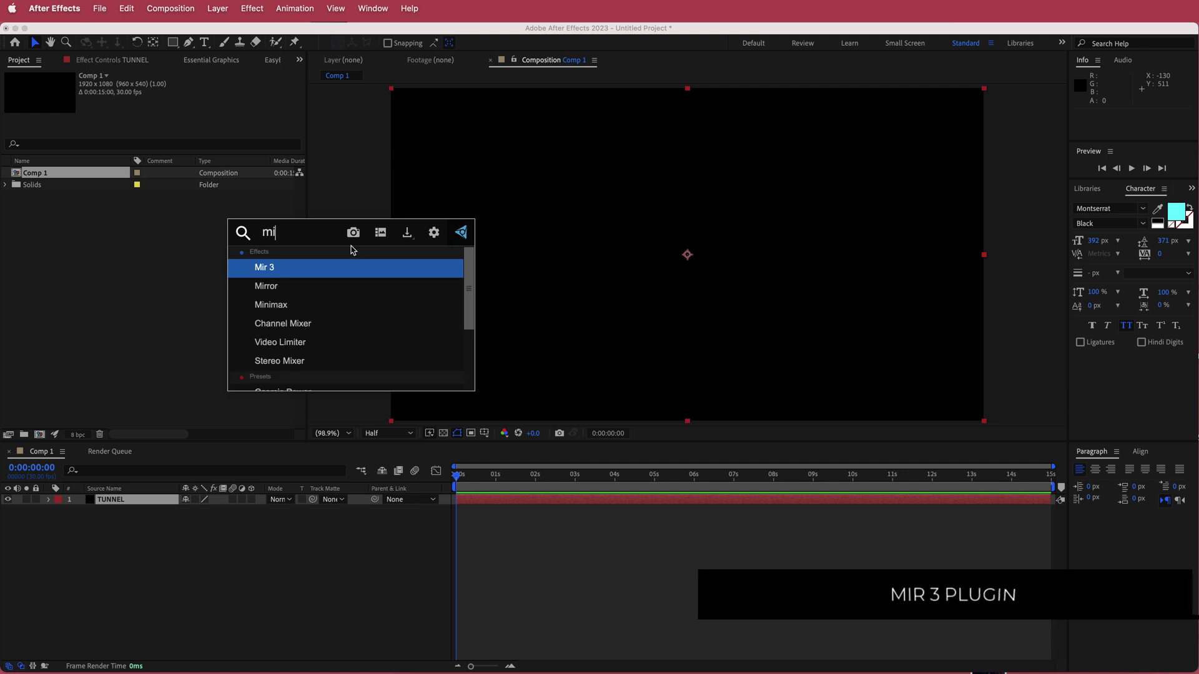
left_click(338, 267)
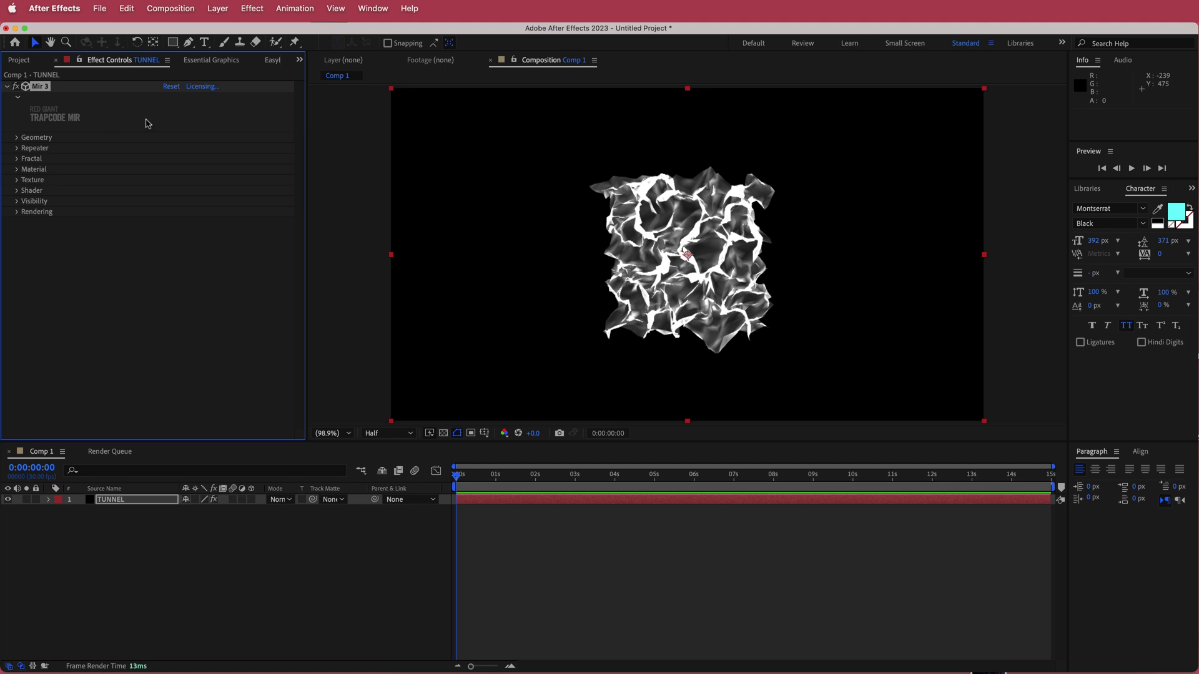
Step: In Mir's Geometry, set Size to 2000 and Bend X to 0.2
left_click(17, 138)
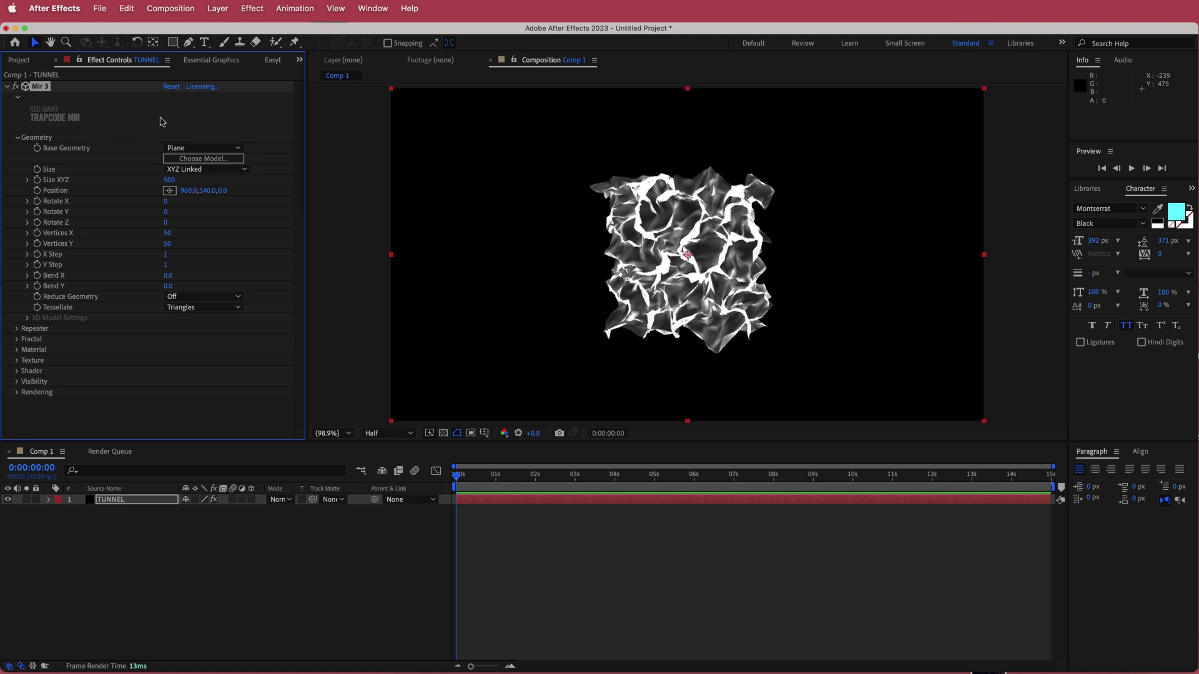
left_click(172, 181)
type("200")
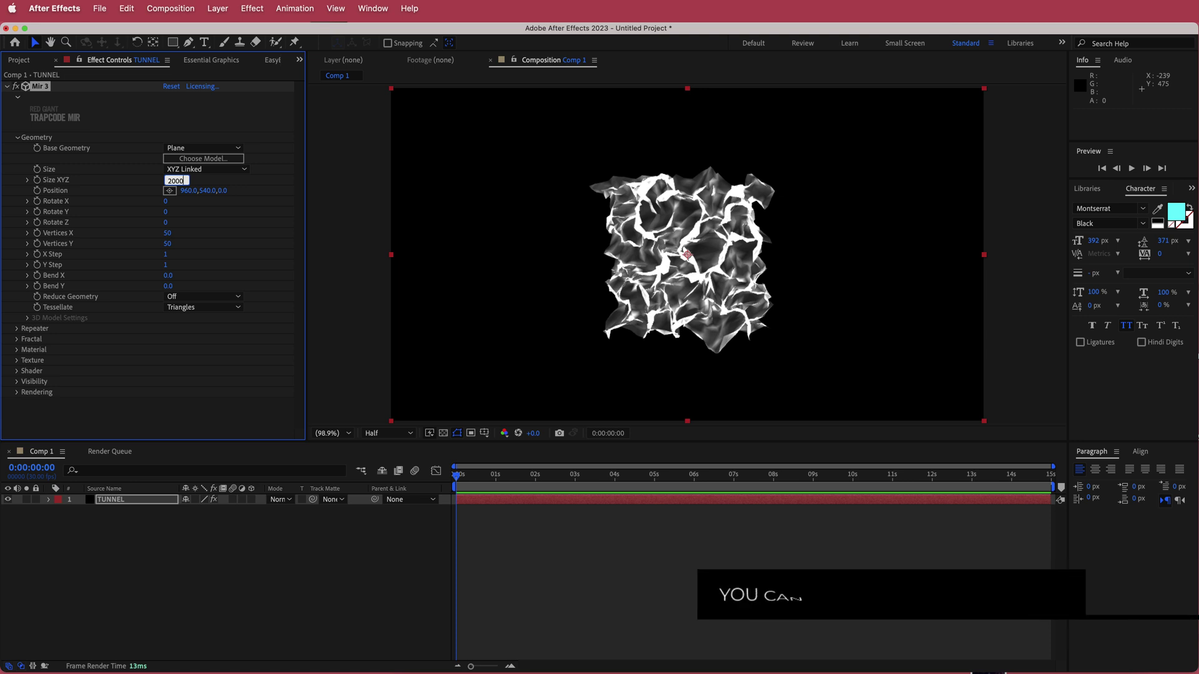
type("0")
key("Return")
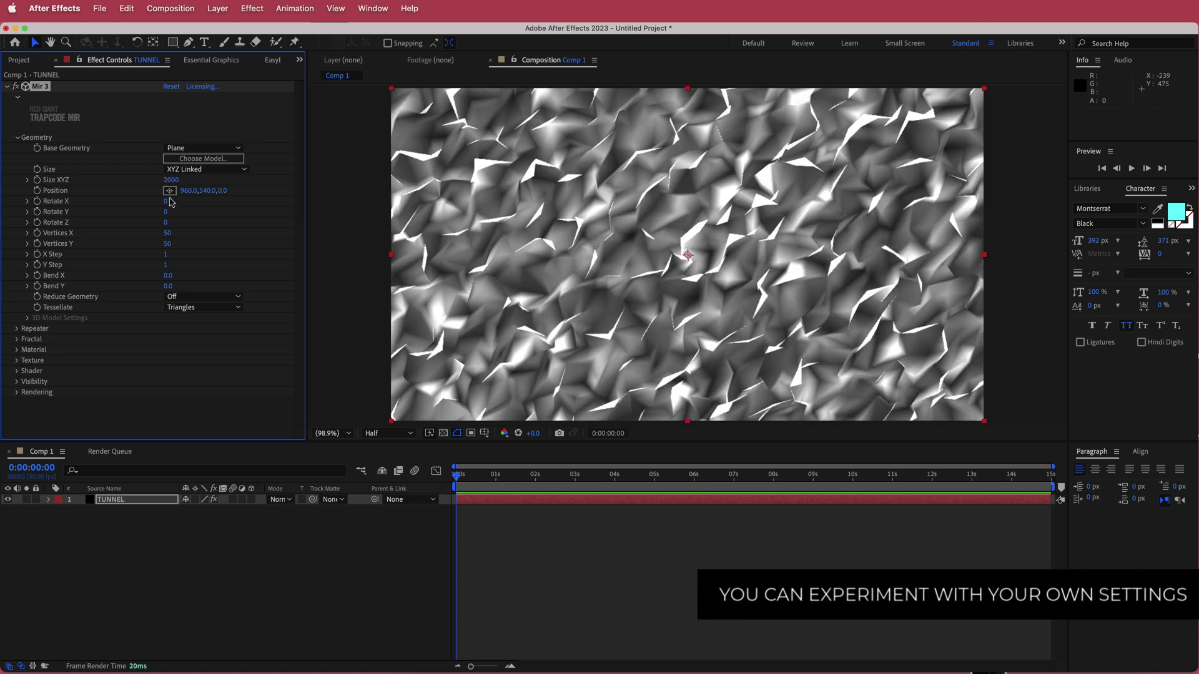
left_click(168, 276)
type("0.2")
key("Return")
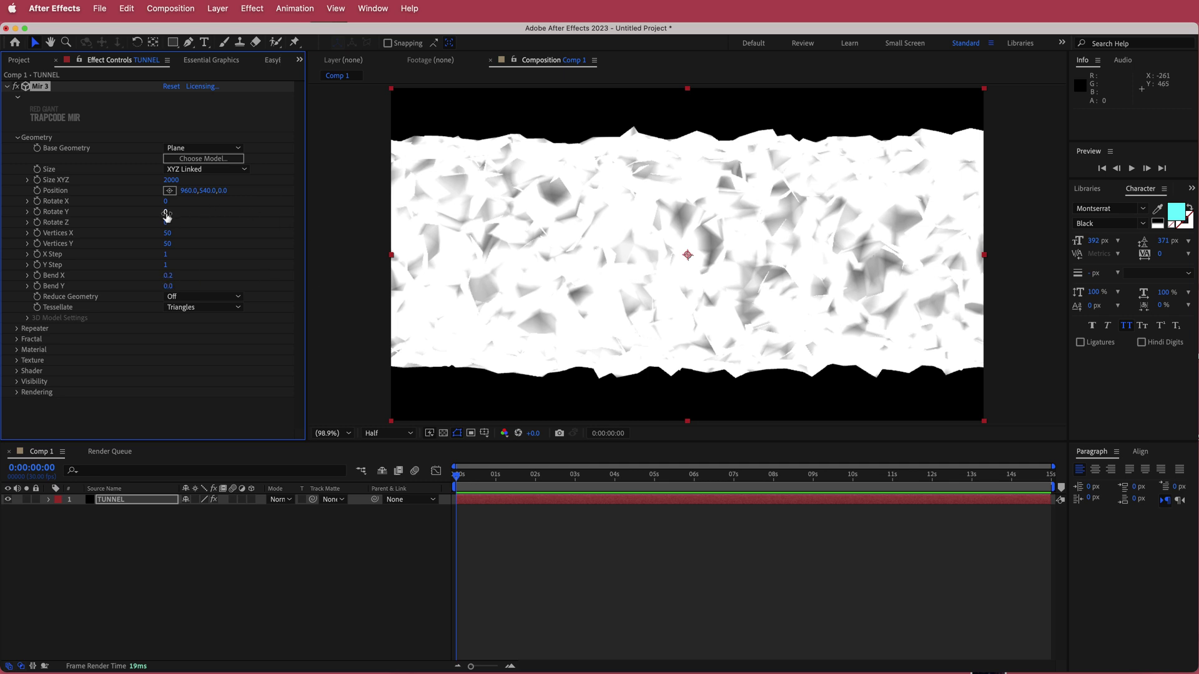
Step: Rotate the plane to Rotate Y 90 and shift Position X to the right
left_click_drag(166, 213, 215, 211)
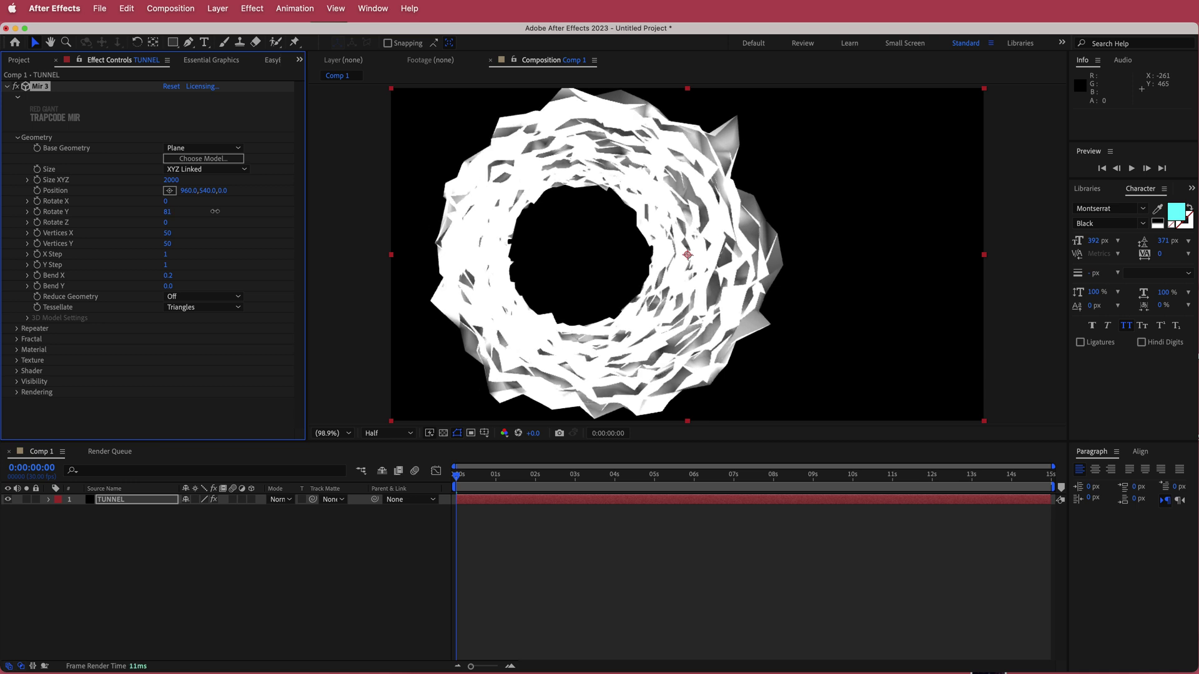
left_click(169, 213)
type("90")
key("Return")
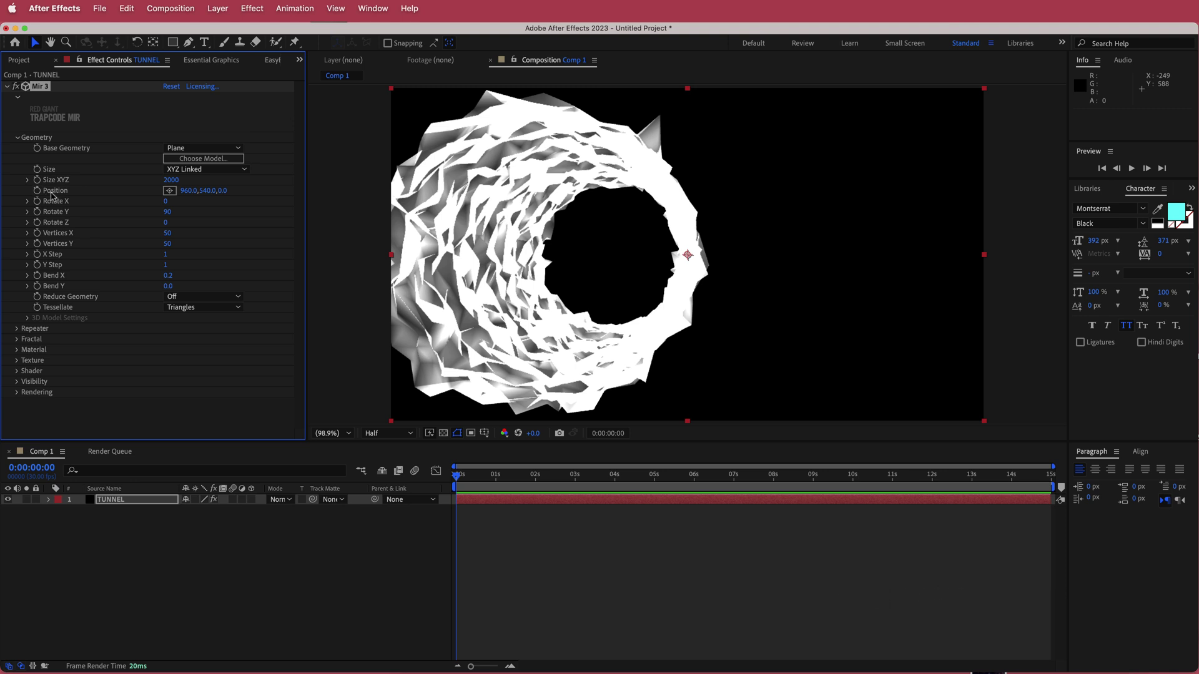
left_click_drag(187, 191, 387, 200)
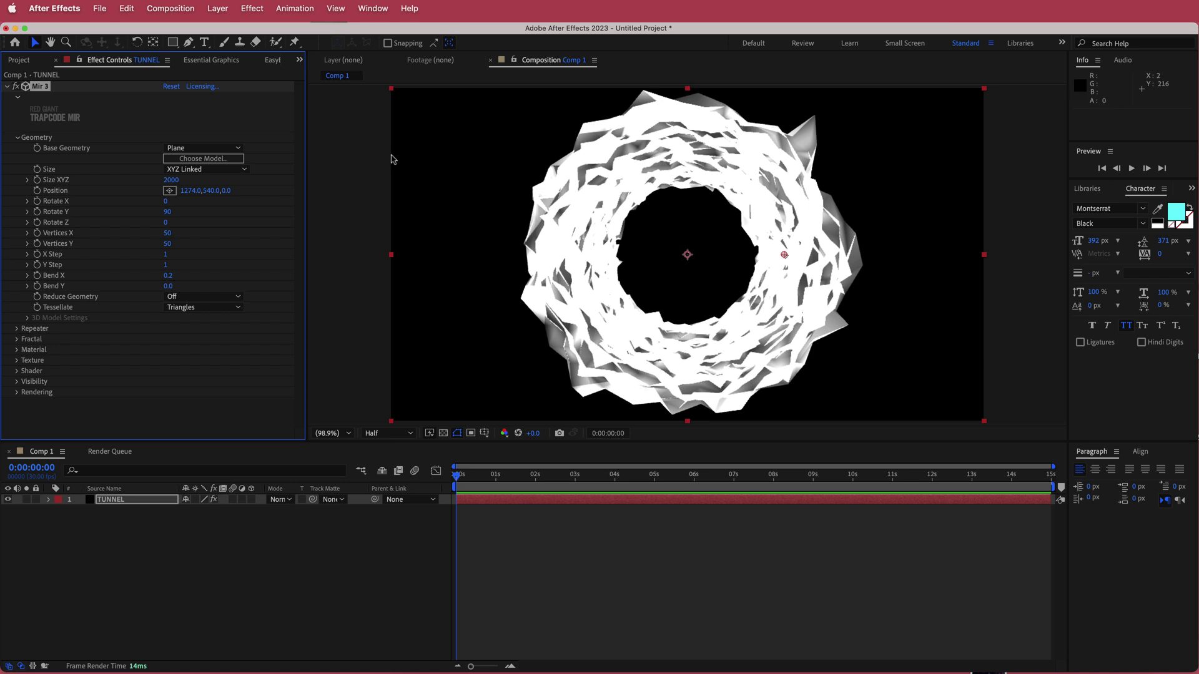
Step: Switch Size to XYZ Individual with Size Y 2000, Size X 27000 and Vertices X 220
left_click(195, 170)
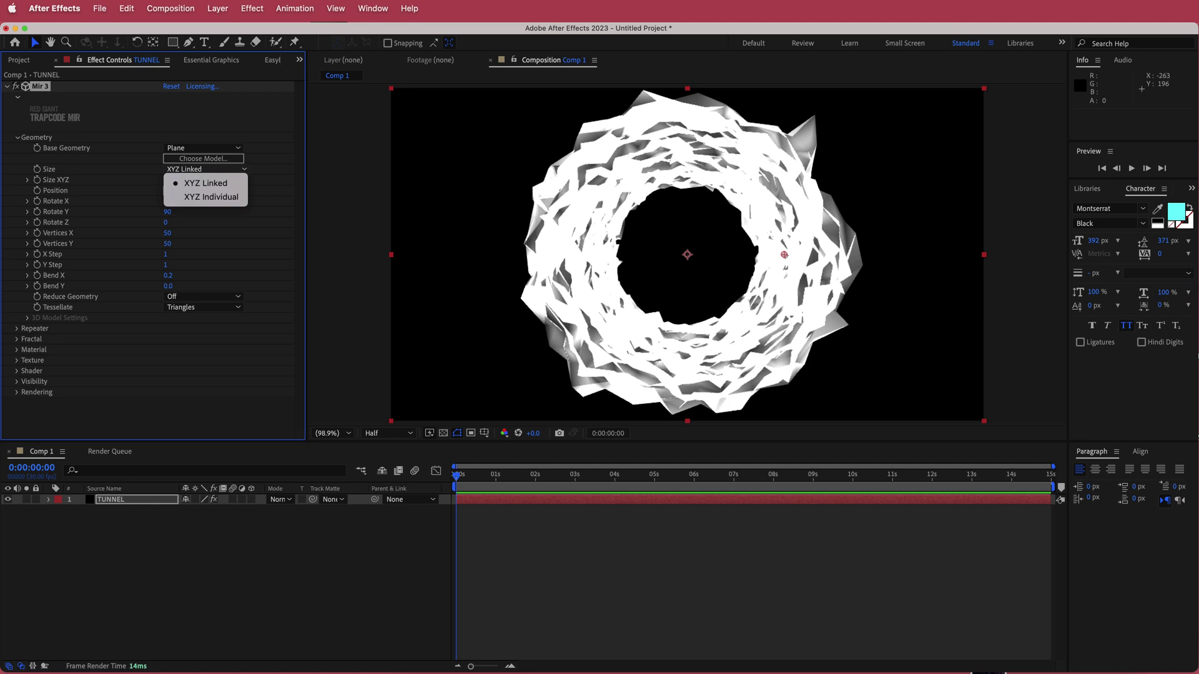
left_click(201, 198)
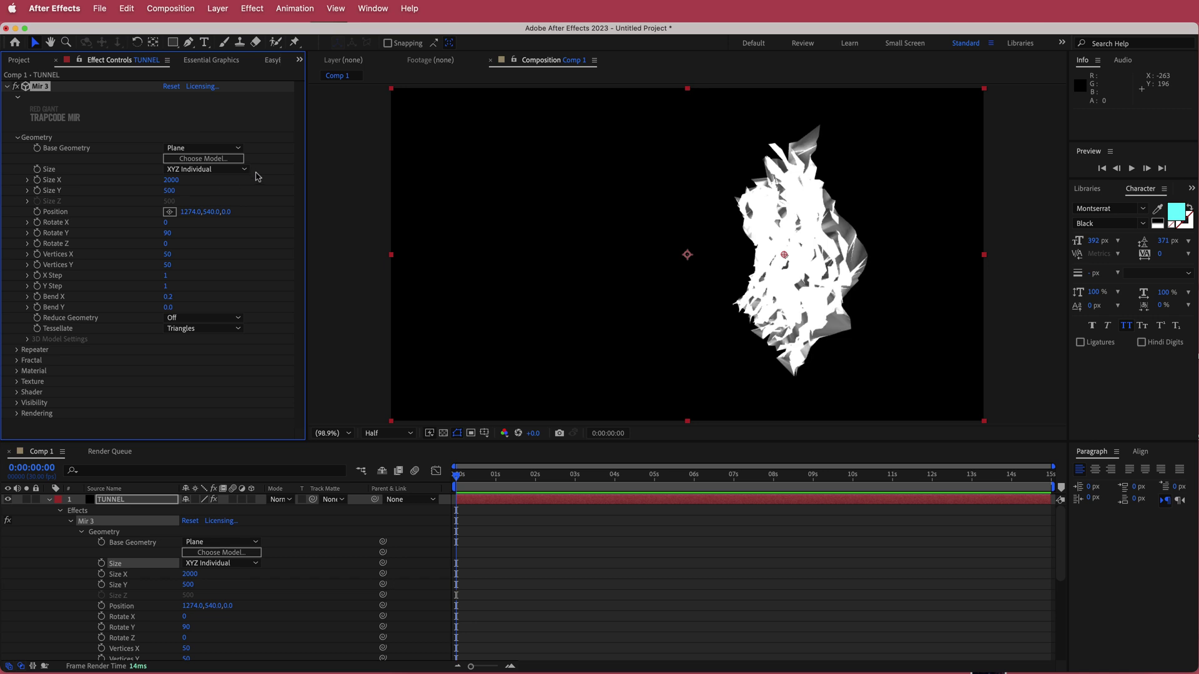
left_click(170, 191)
key("Return")
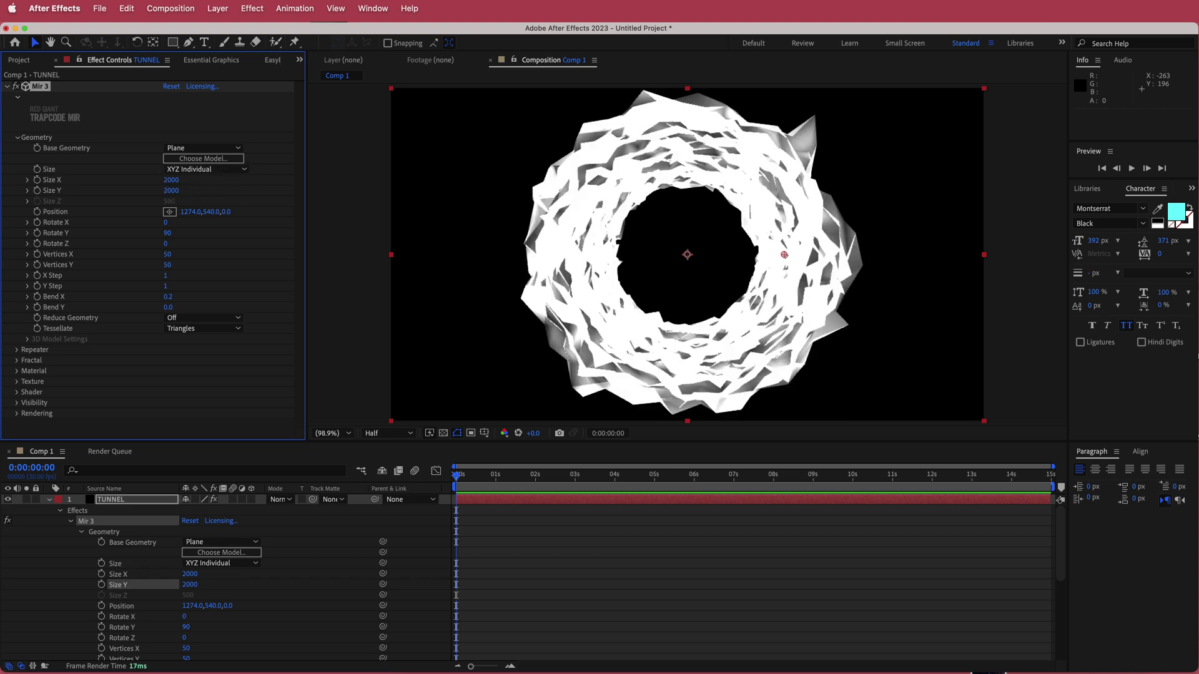
left_click(176, 181)
type("2")
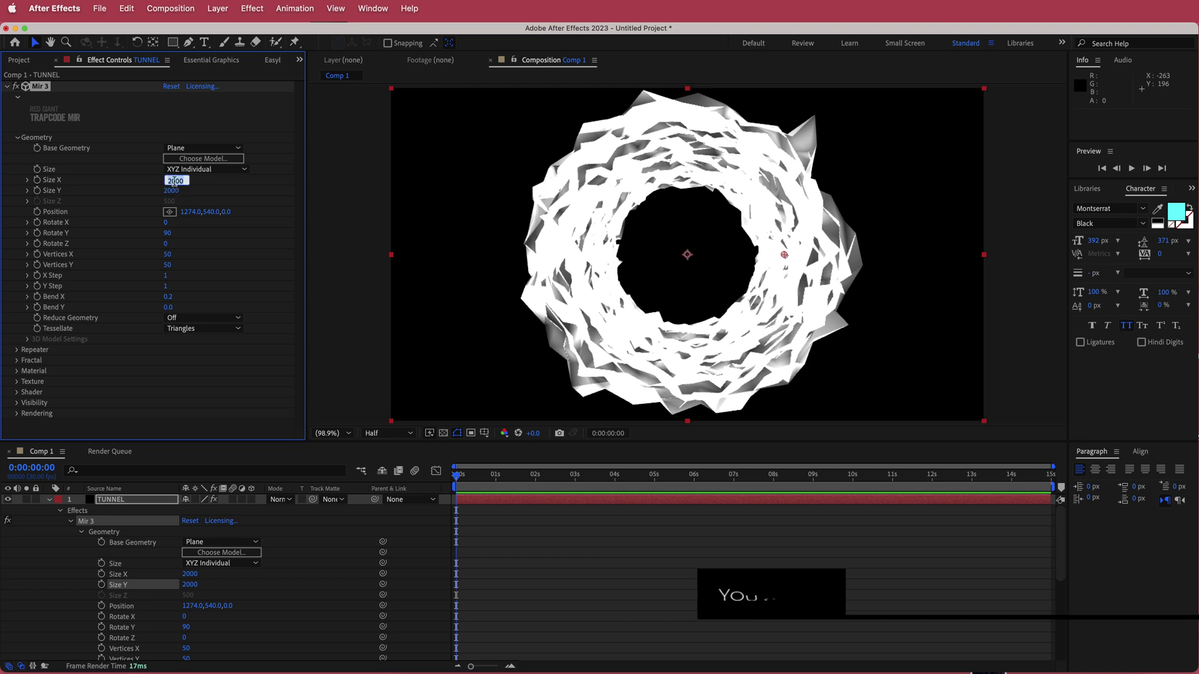
type("7000")
key("Return")
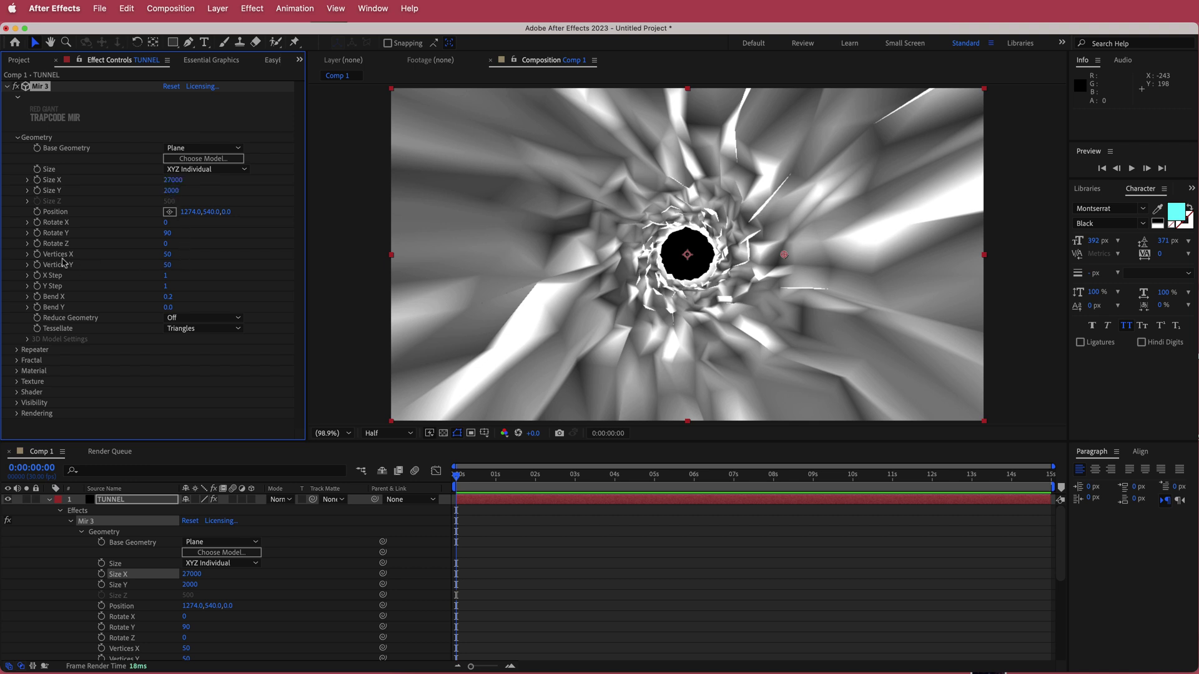
left_click(170, 255)
key("Return")
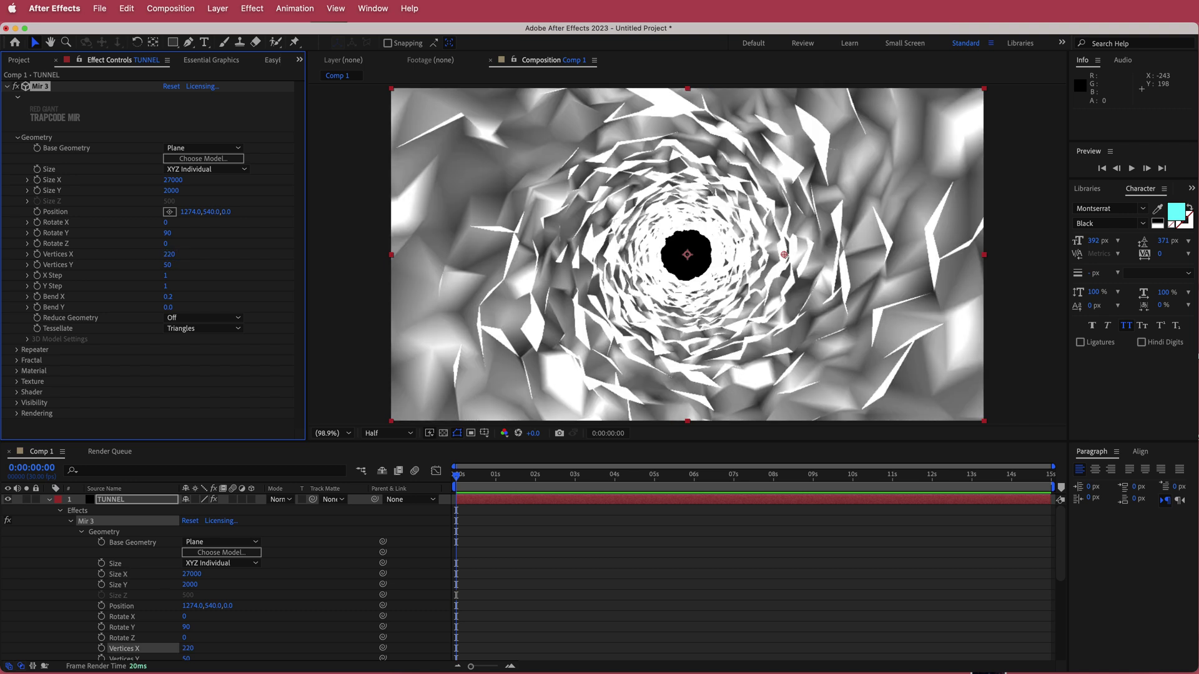
Step: Set Vertices Y to 200, expand Material, and switch to Color Hunt for a palette
left_click(168, 266)
key("Return")
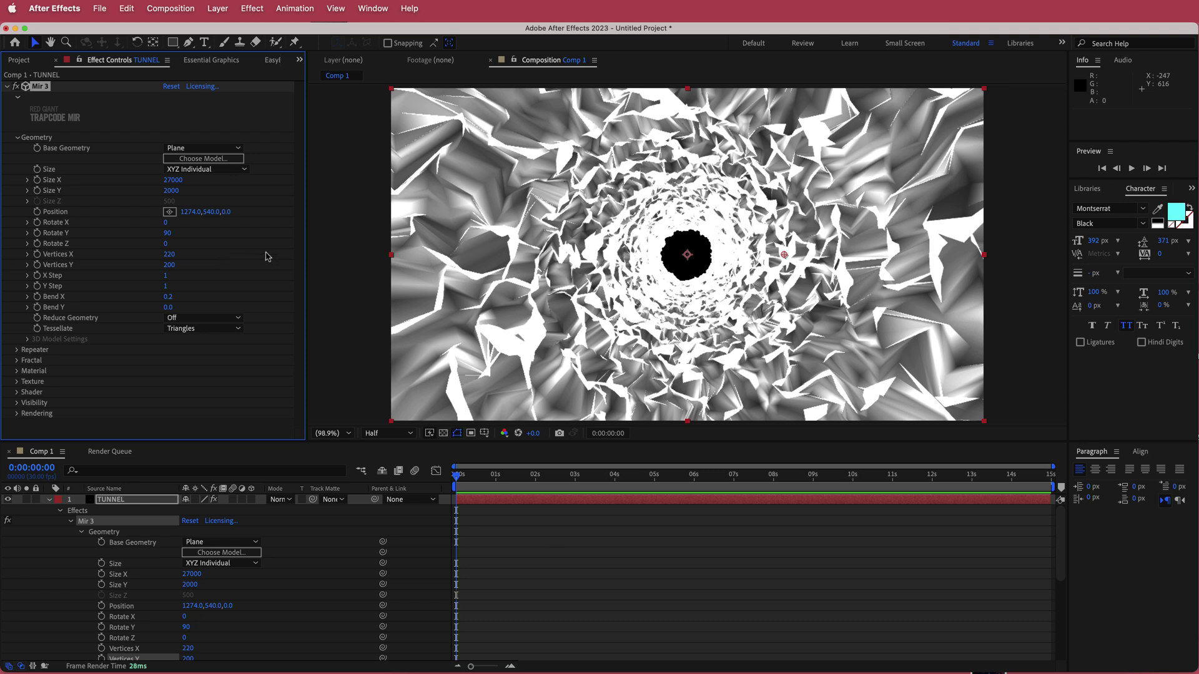
left_click(17, 371)
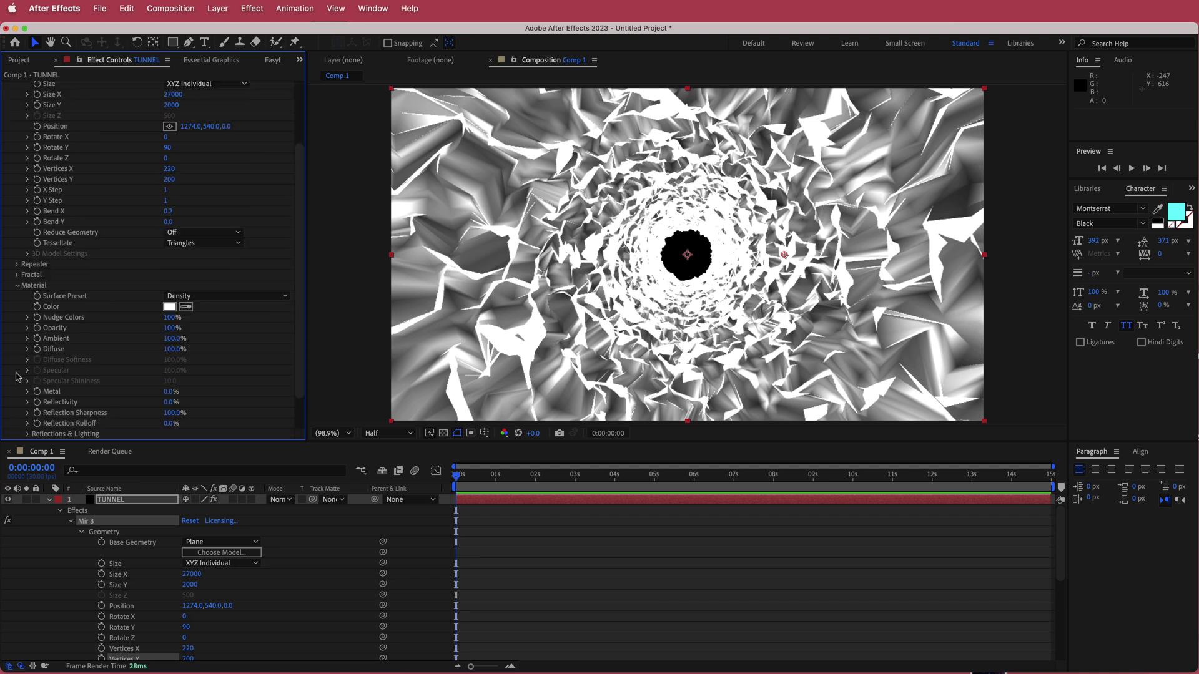
scroll(243, 250, "down", 2)
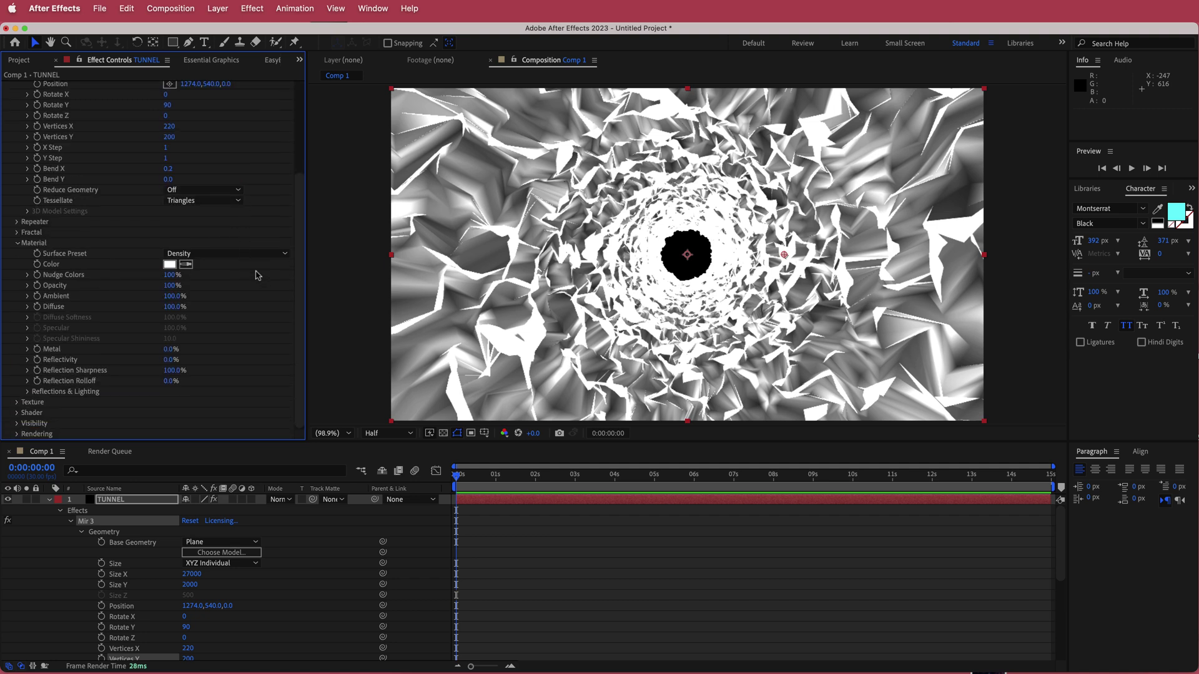
key("super+Tab")
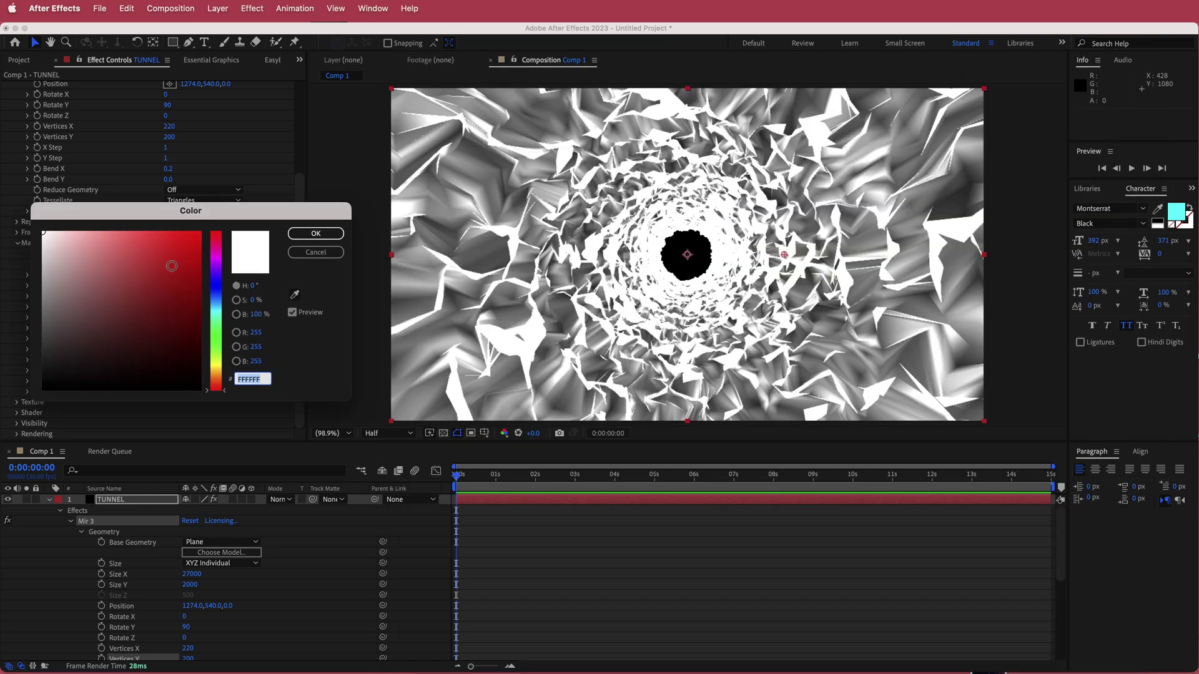
Step: Paste the copied orange FD841F into the Mir colour hex field
type("FD841F")
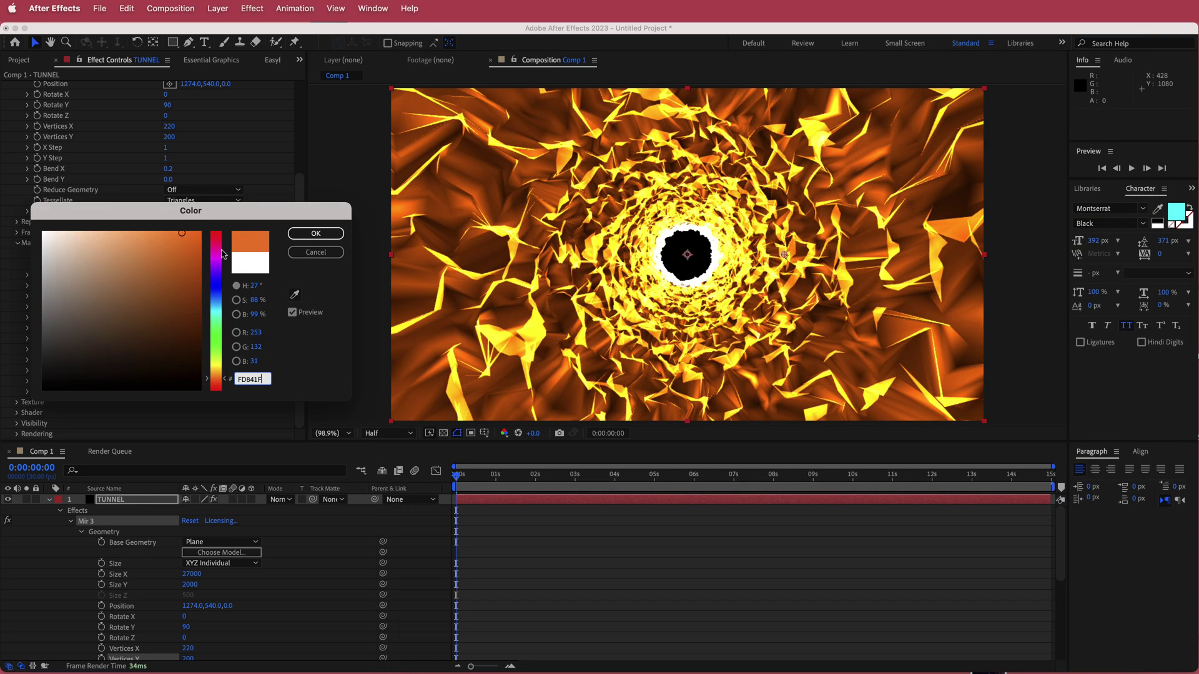
Step: Apply the FD841F colour, set Reflectivity to 16%, and keep the Custom surface preset
left_click(315, 234)
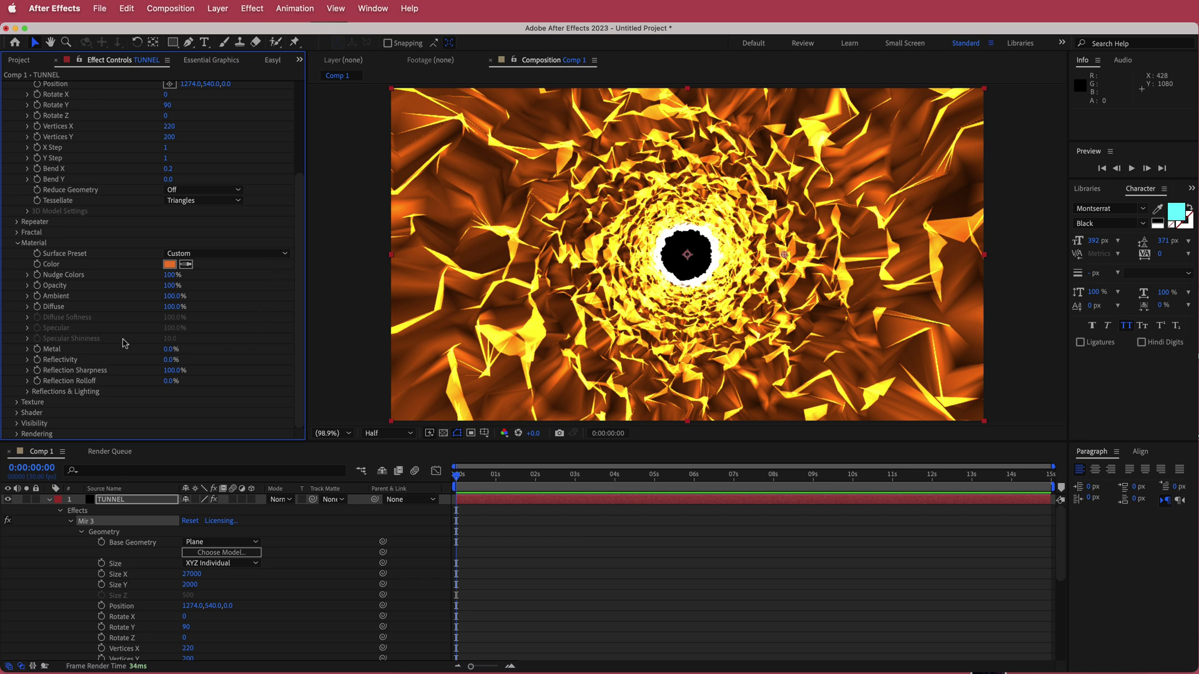
left_click(169, 360)
type("16")
key("Return")
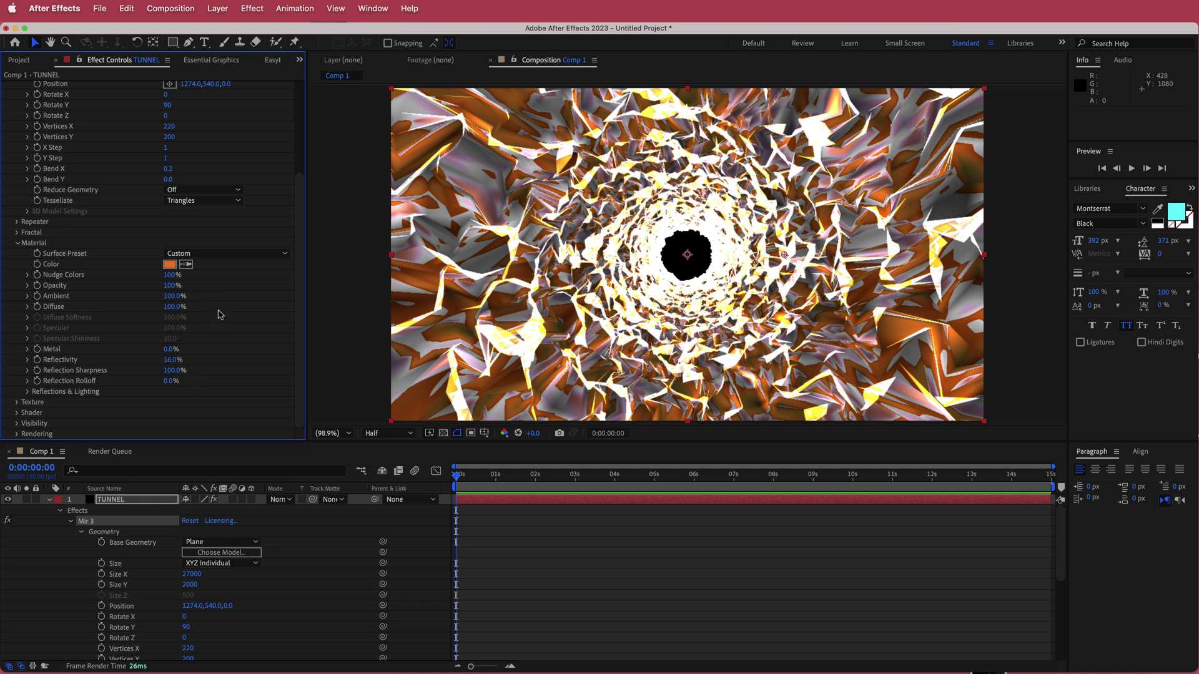
left_click(277, 255)
left_click(278, 255)
Step: Collapse Material, expand Shader and turn Ambient Occlusion on
left_click(18, 243)
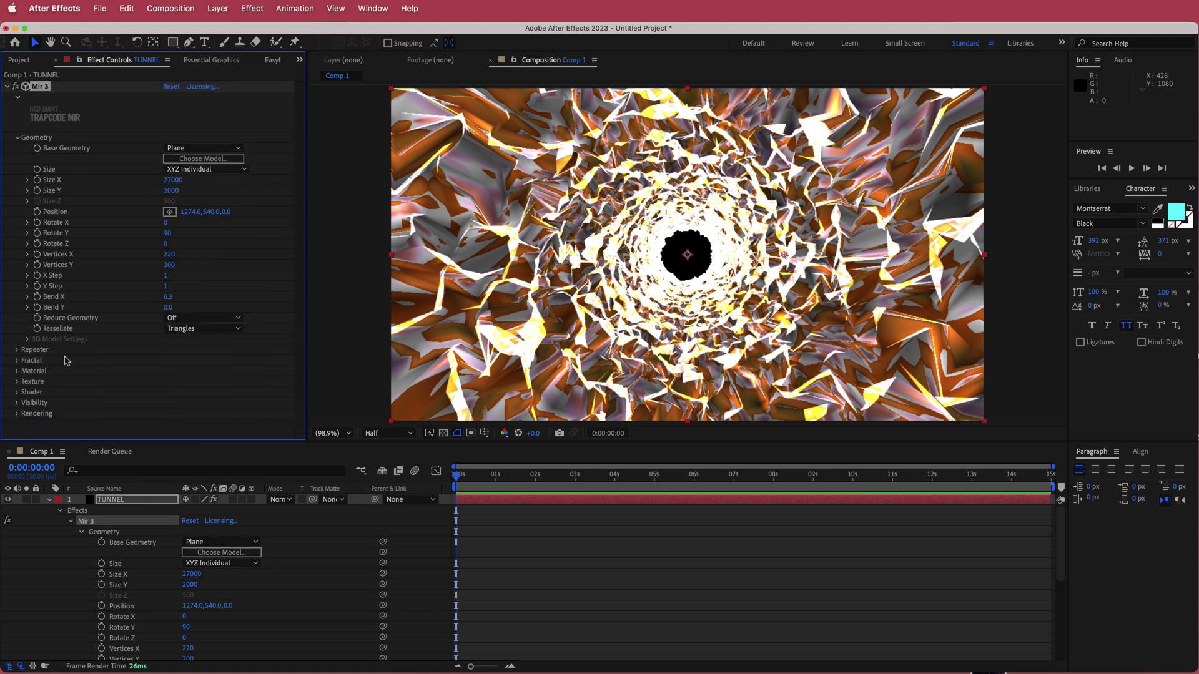
left_click(16, 392)
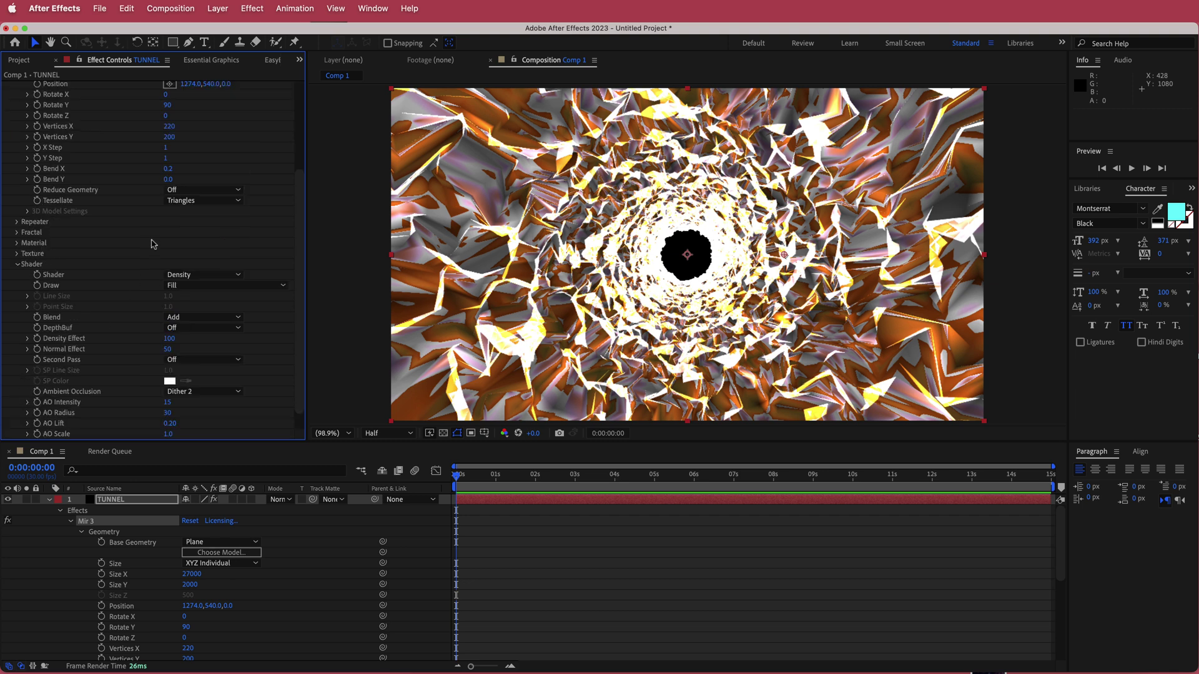
scroll(154, 244, "down", 1)
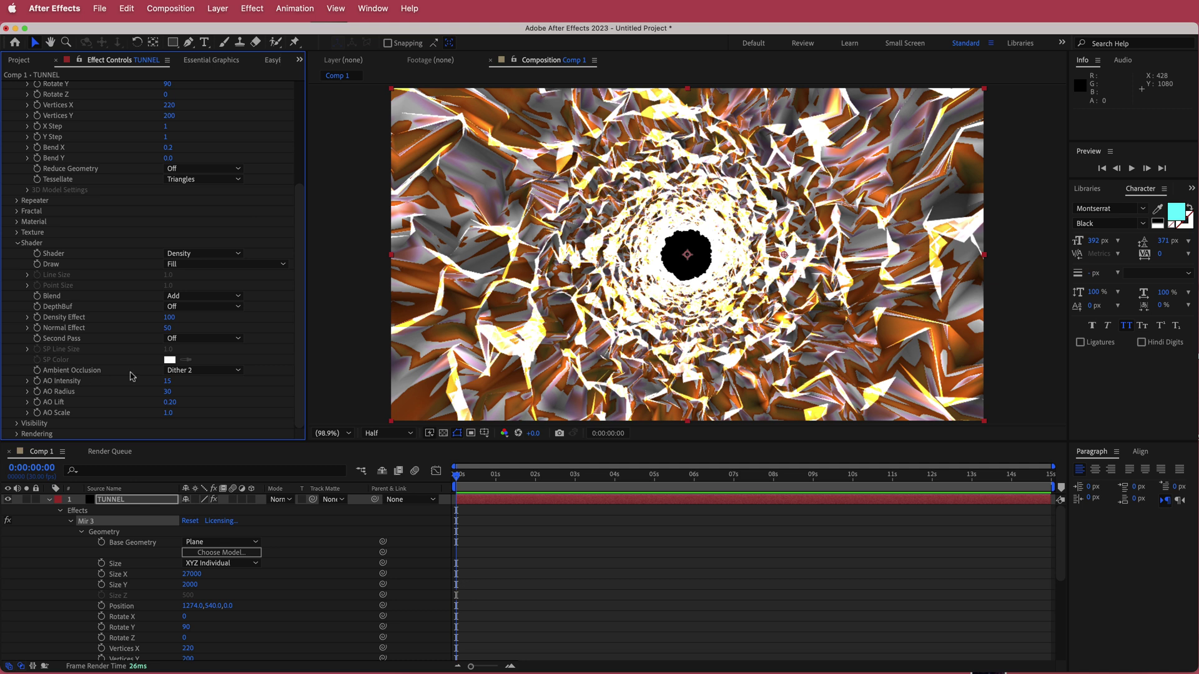
left_click(200, 372)
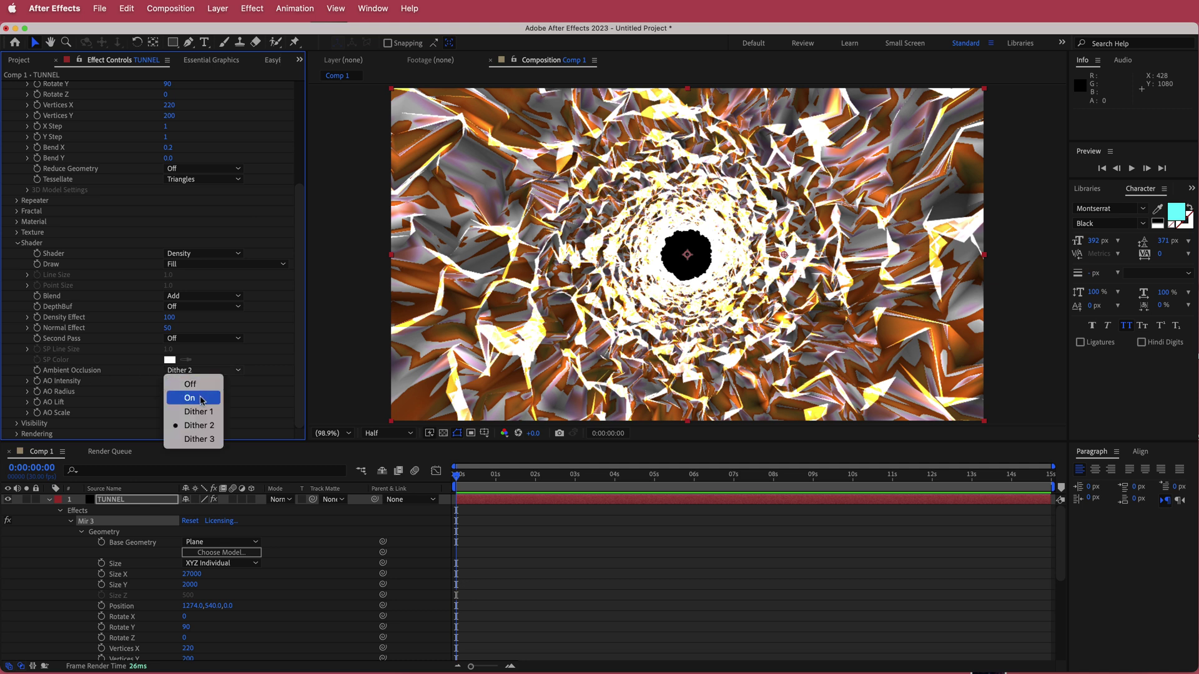
left_click(200, 399)
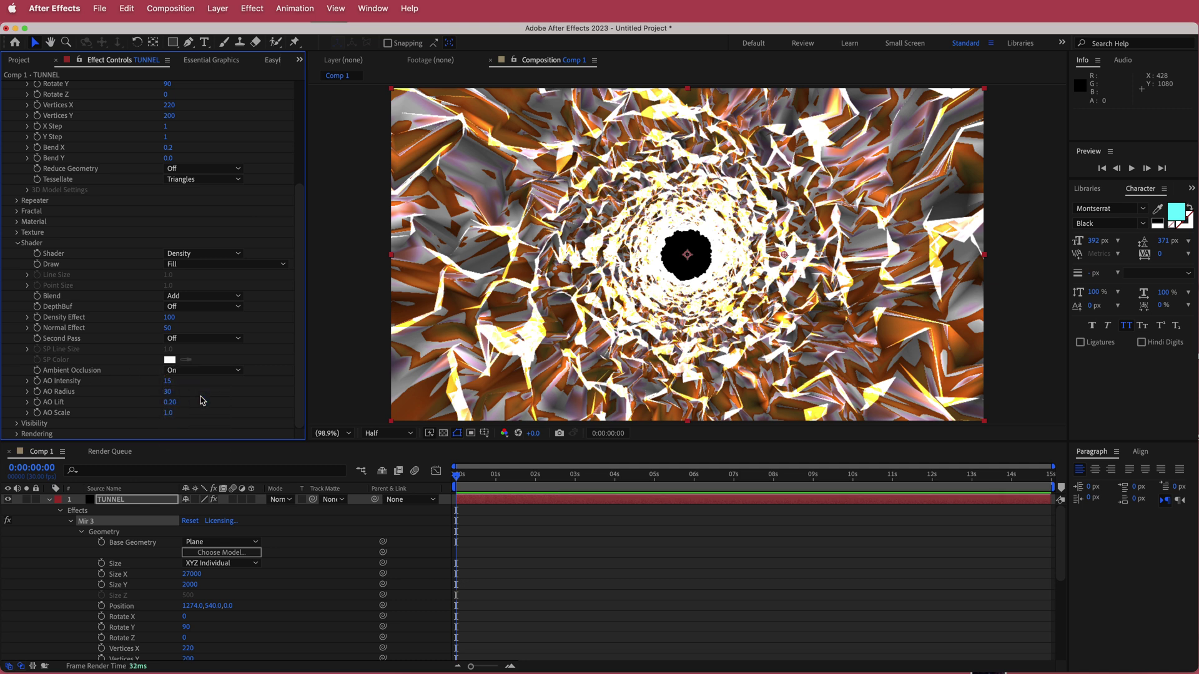
Step: Set AO Intensity 545, Radius 31, Lift 0.07 and Scale 2.8
left_click(167, 382)
type("545")
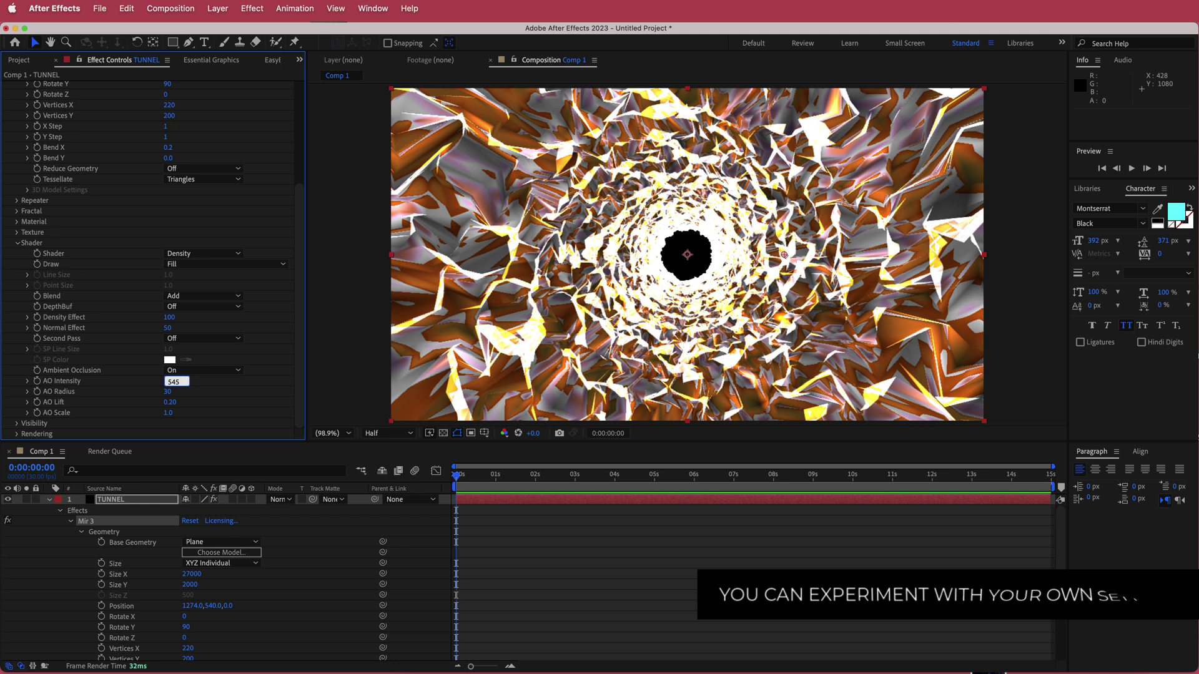
key("Return")
left_click(170, 392)
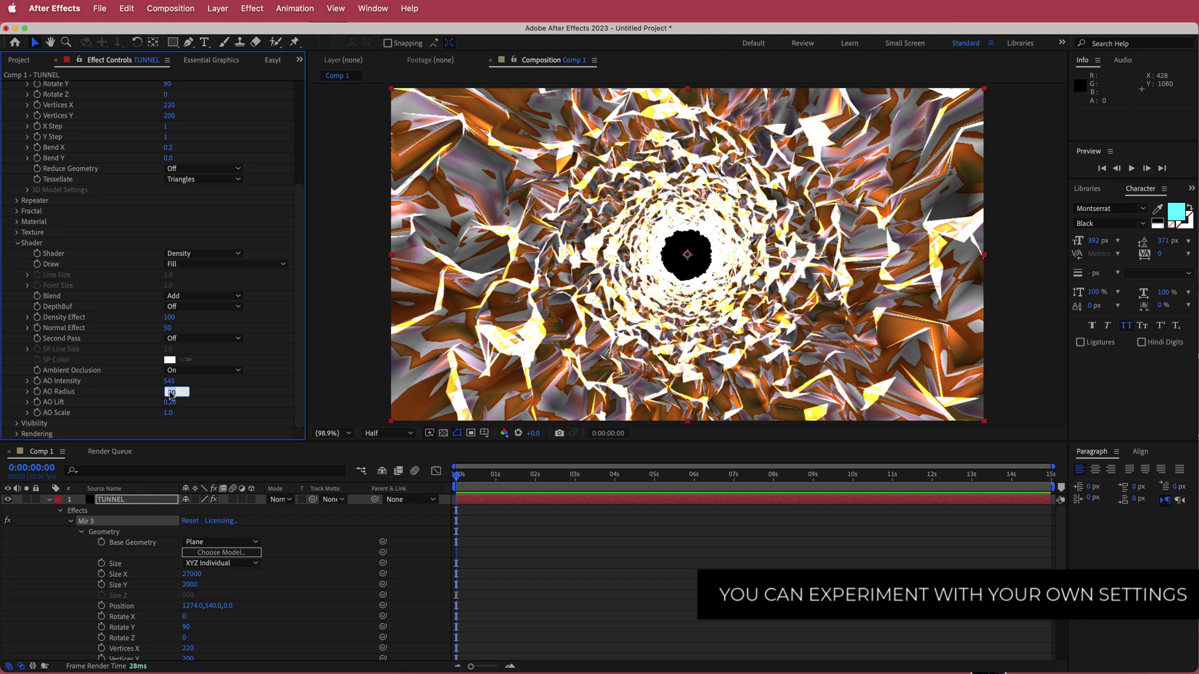
type("31")
left_click(173, 403)
type("0.0")
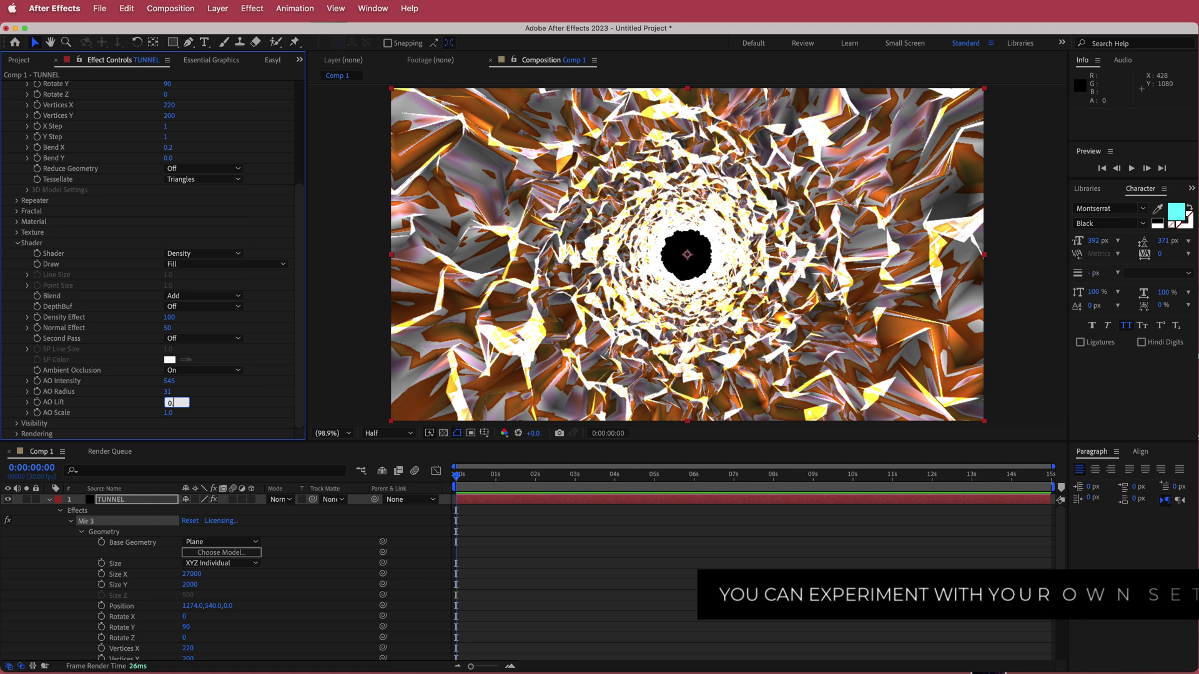
left_click(168, 414)
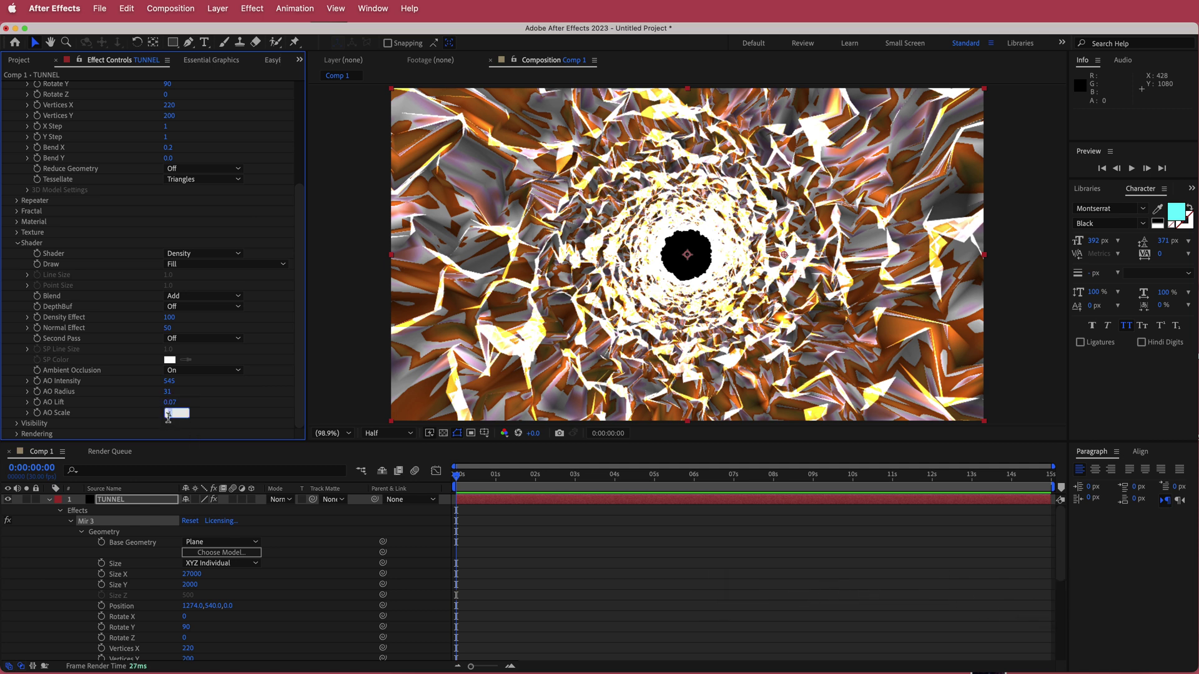
type("2.8")
left_click(441, 489)
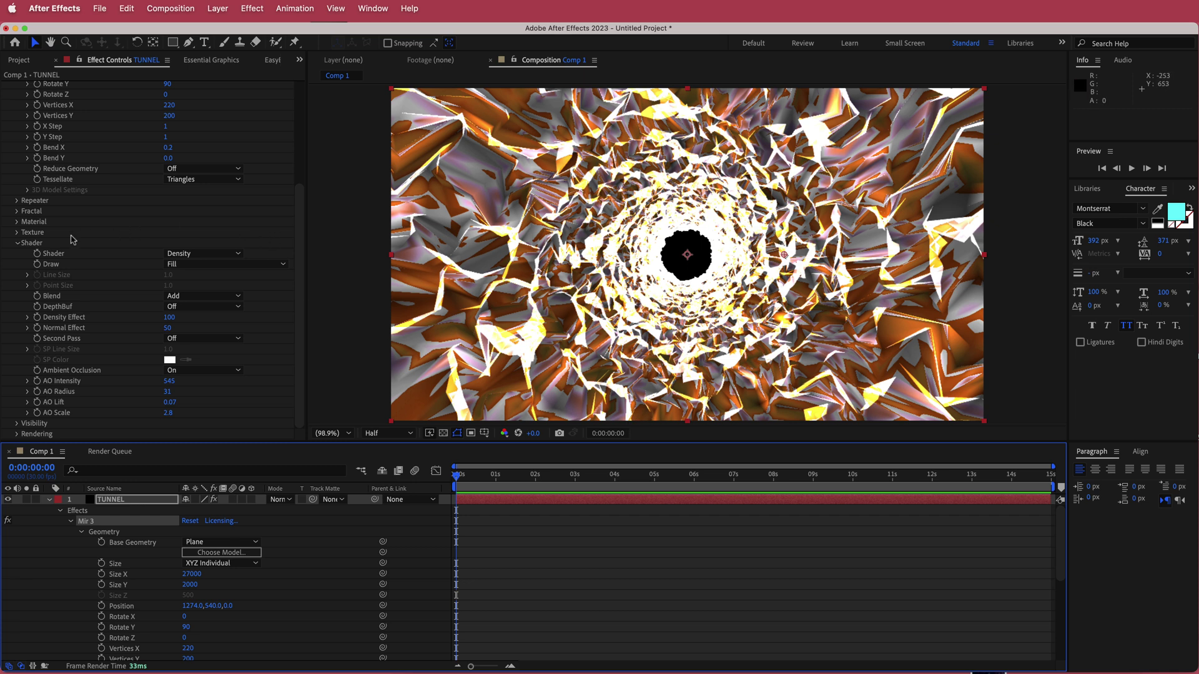
left_click(17, 243)
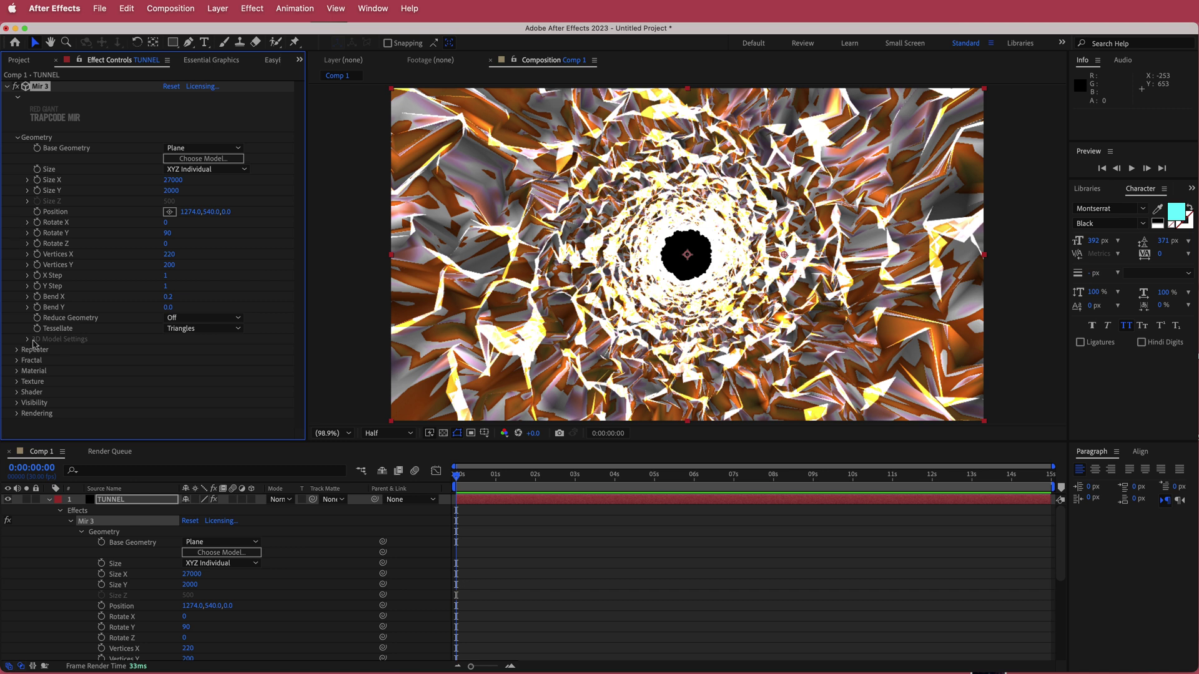
Step: In Fractal, enter Amplitude 107 and Frequency 370, then scrub Evolution to preview looks
left_click(18, 361)
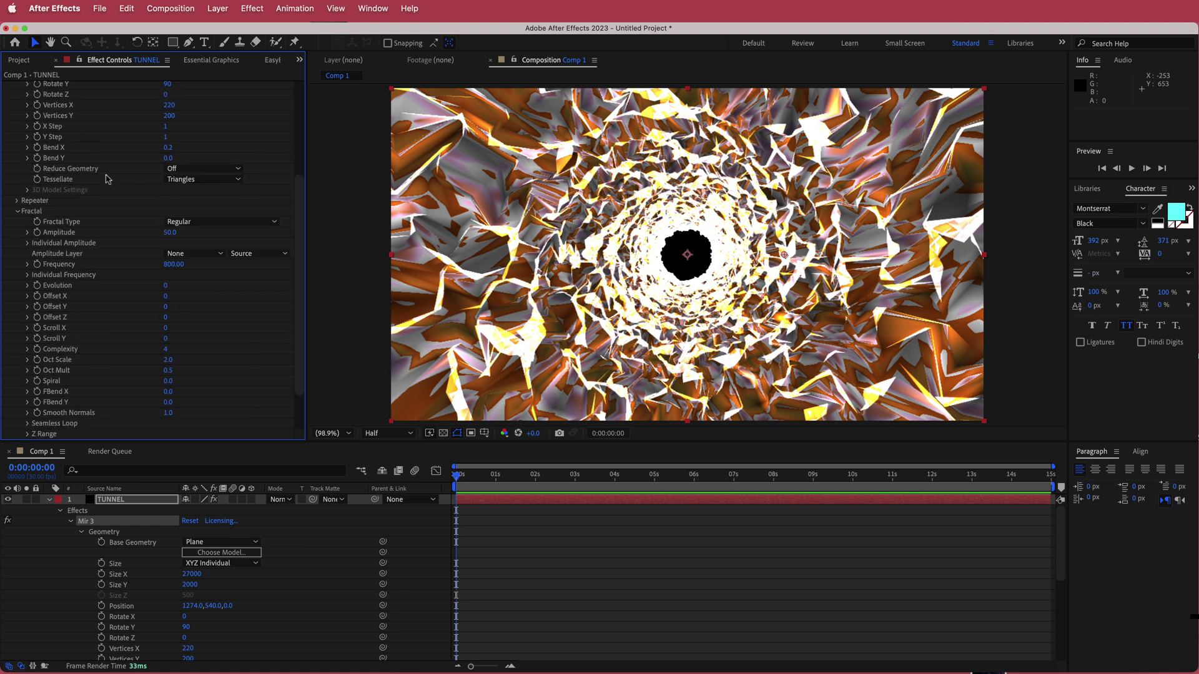
left_click(171, 233)
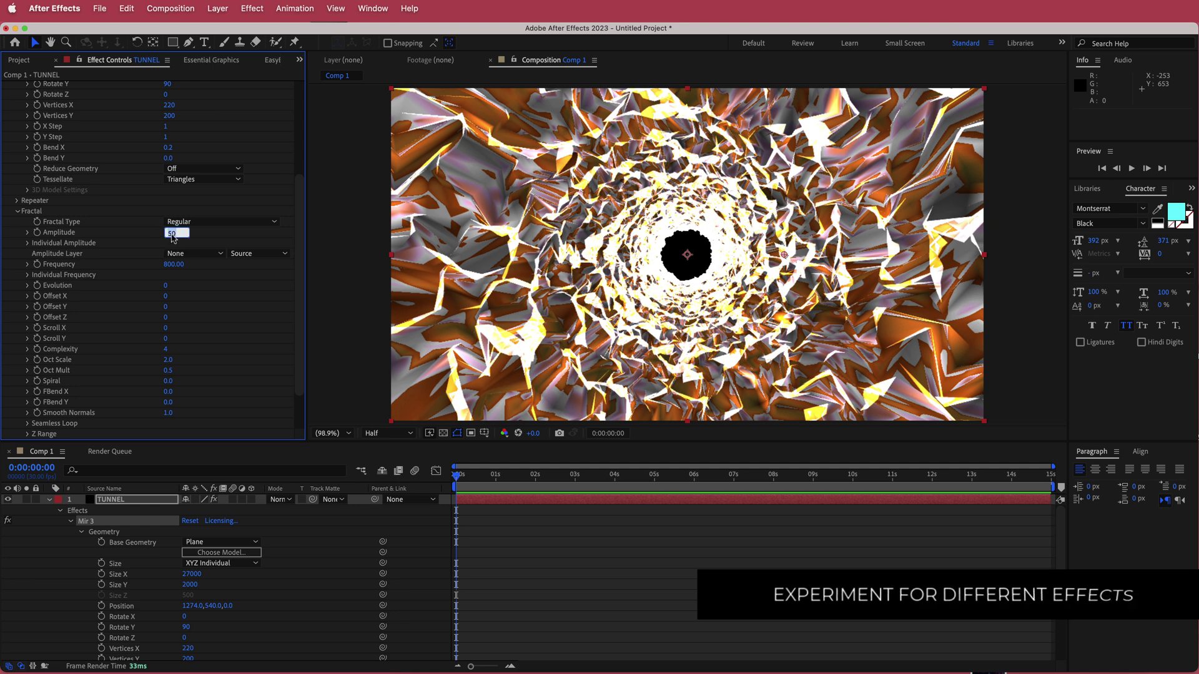
type("107")
key("Return")
left_click(174, 264)
type("37")
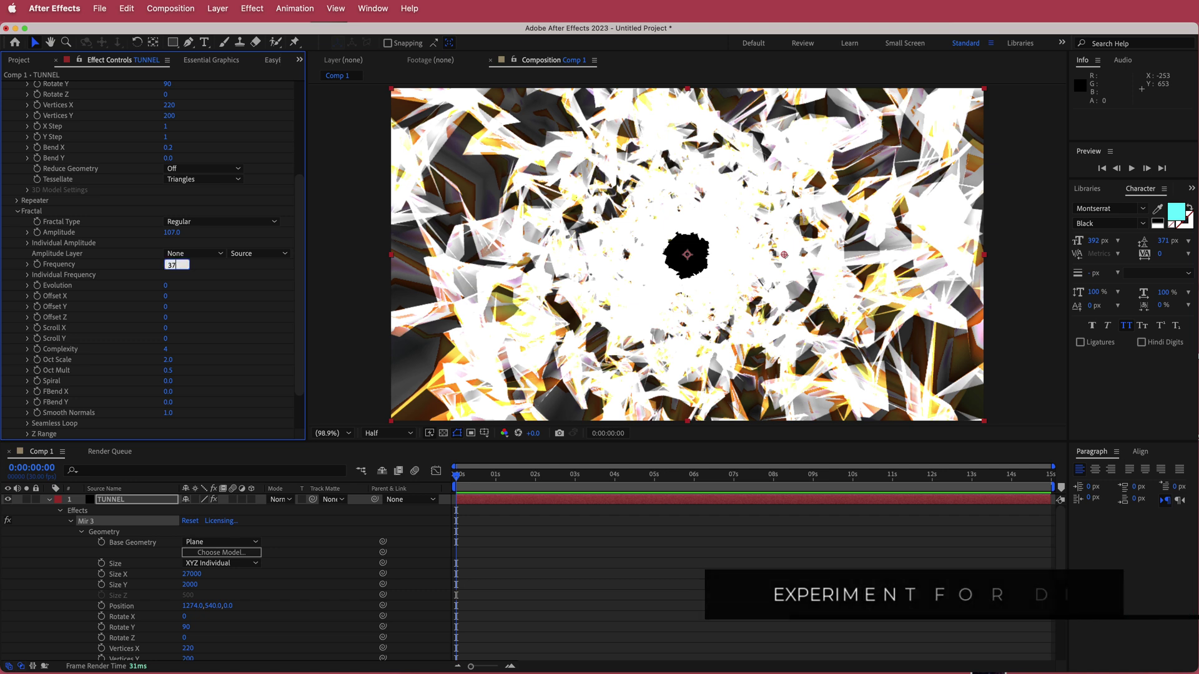
type("0")
key("Return")
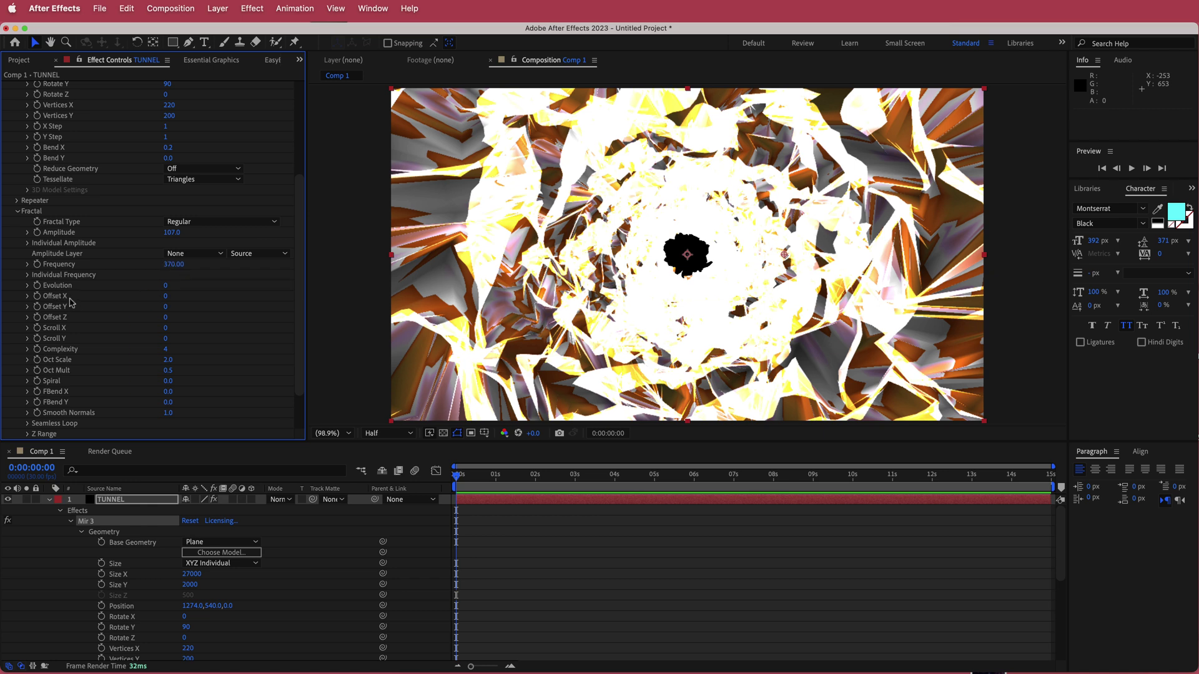
mouse_move(168, 291)
left_mouse_down()
mouse_move(189, 289)
mouse_move(164, 287)
left_mouse_up()
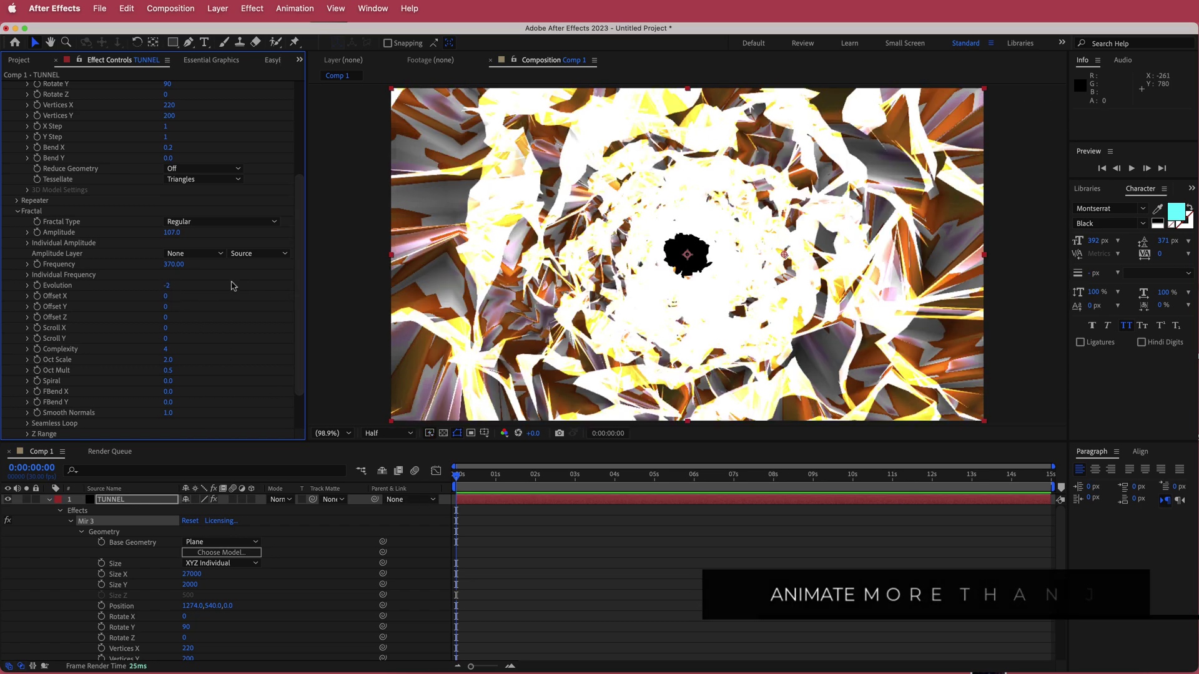
Step: Keyframe fractal Evolution from 0 at the start to 500 at the comp end
left_click(167, 287)
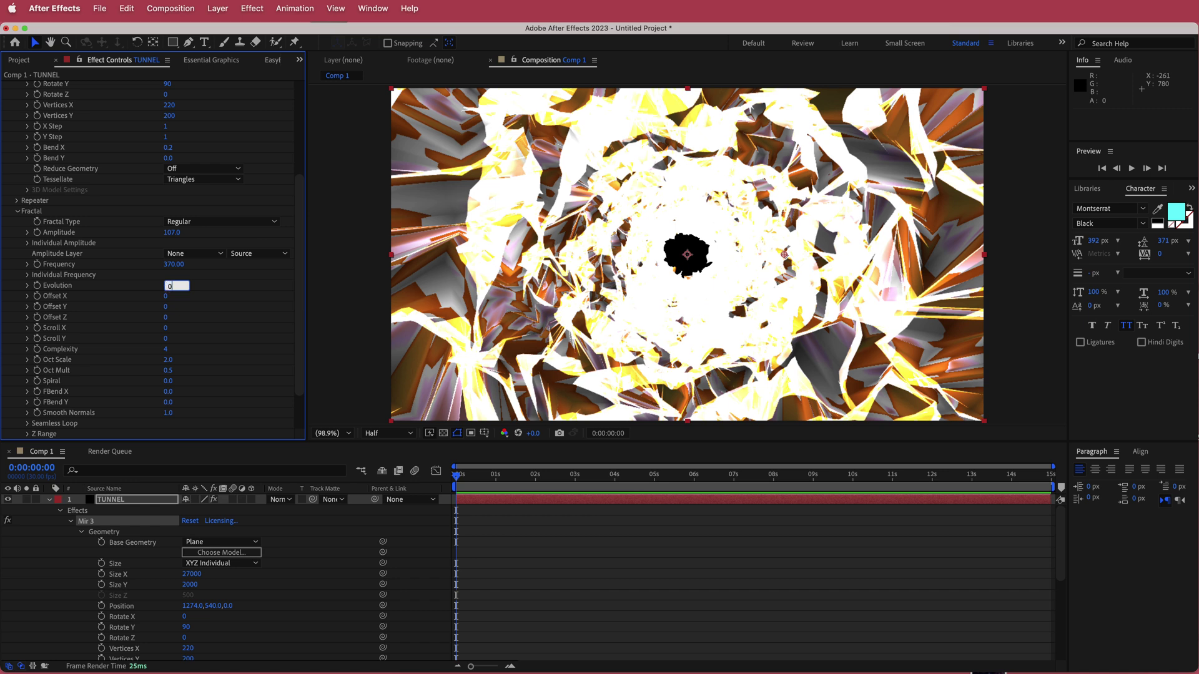
key("Return")
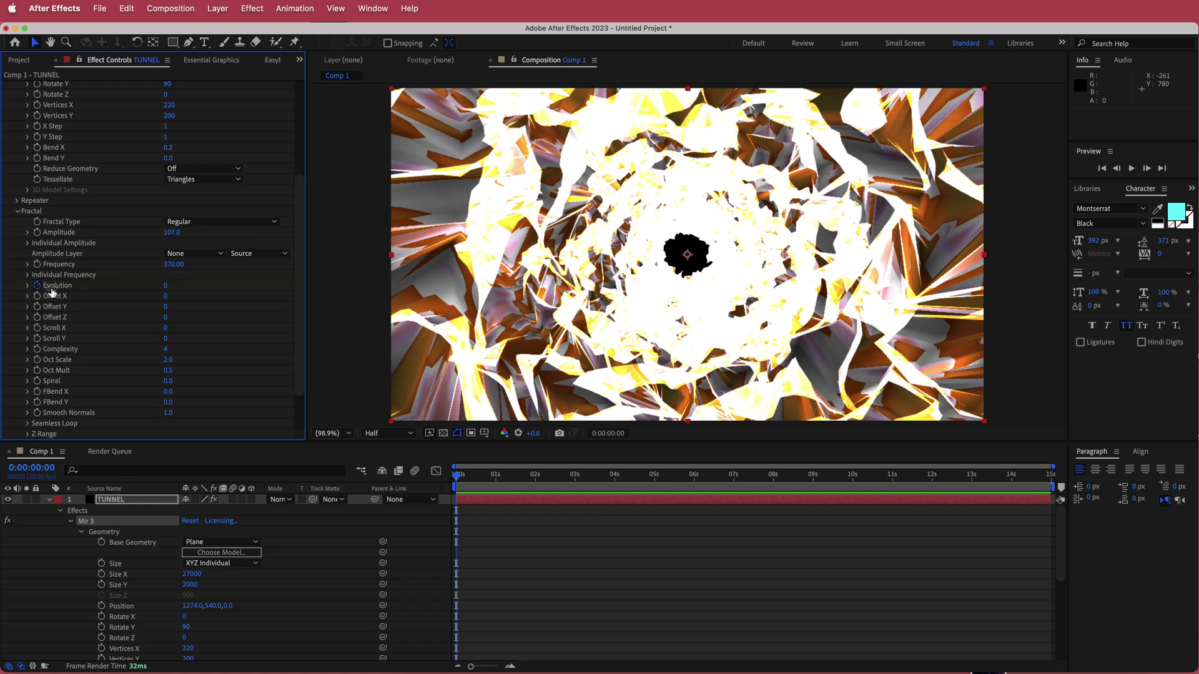
left_click(456, 479)
left_click_drag(456, 479, 1051, 476)
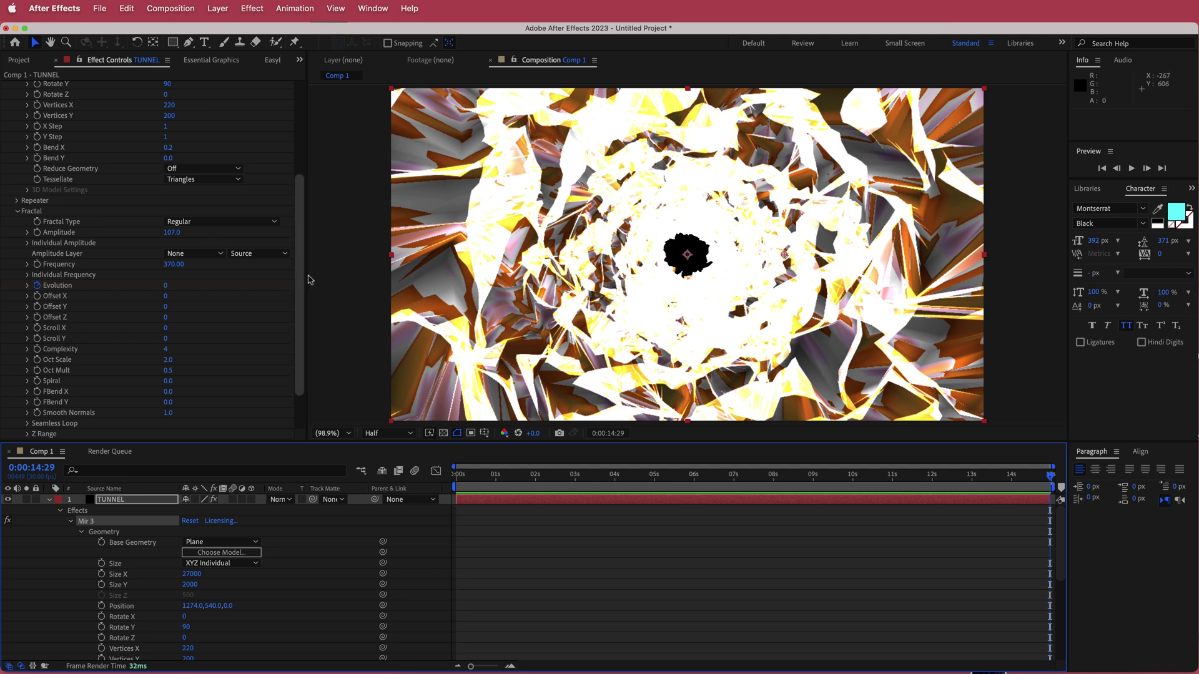
left_click(164, 287)
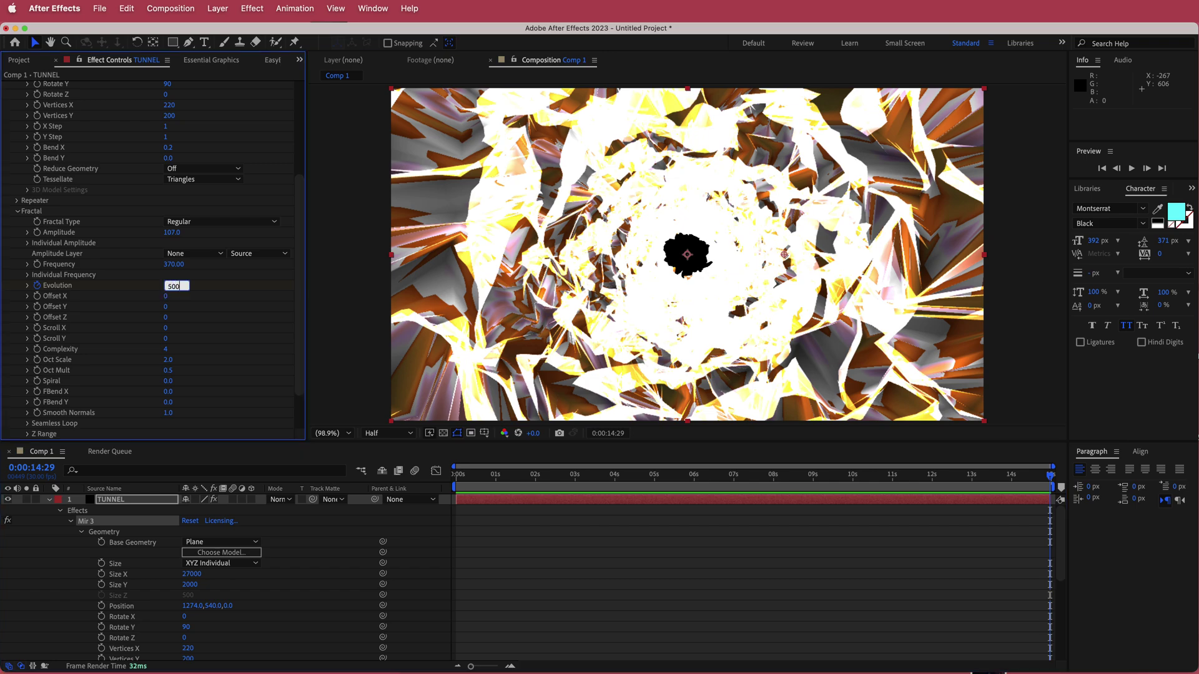
key("Return")
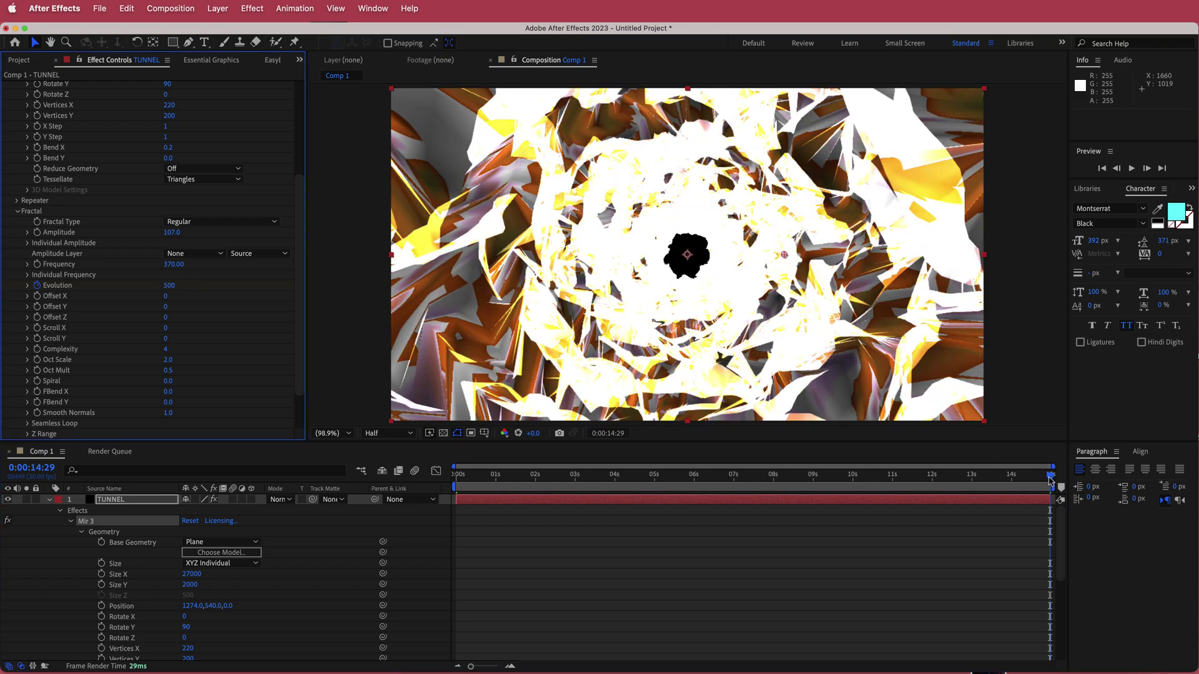
Step: Preview the animation, offset the fractal to X 21, Y 17, Z 36, and return to 0s
left_click_drag(1051, 476, 834, 479)
key("space")
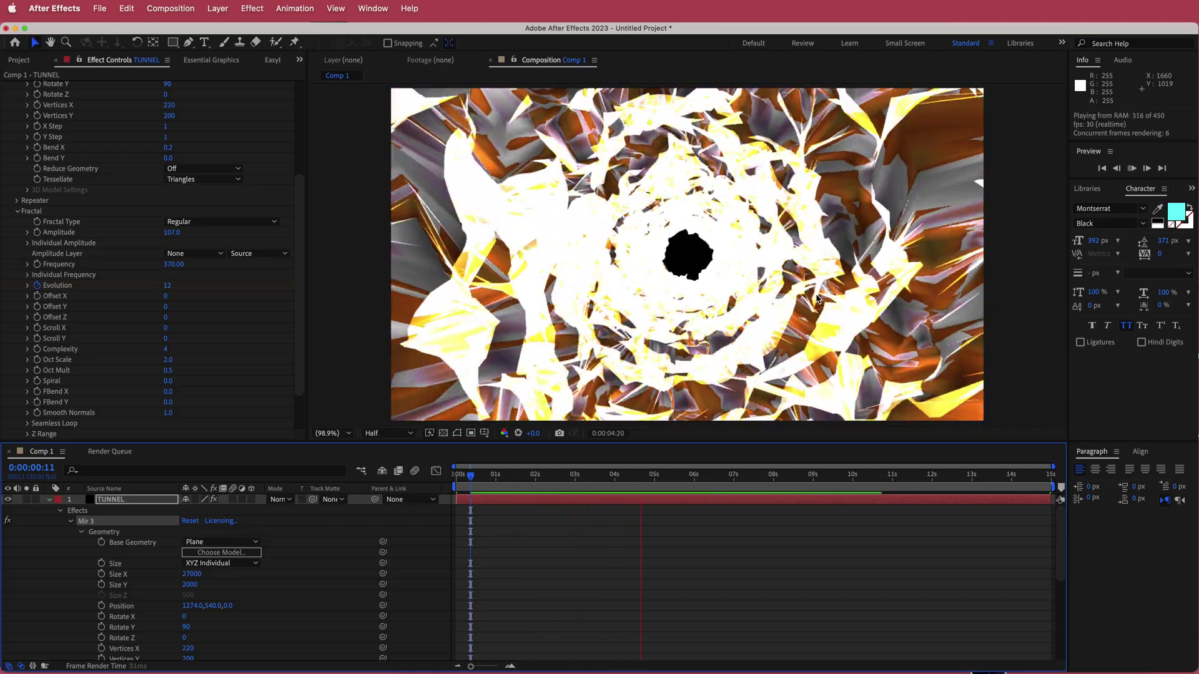
key("space")
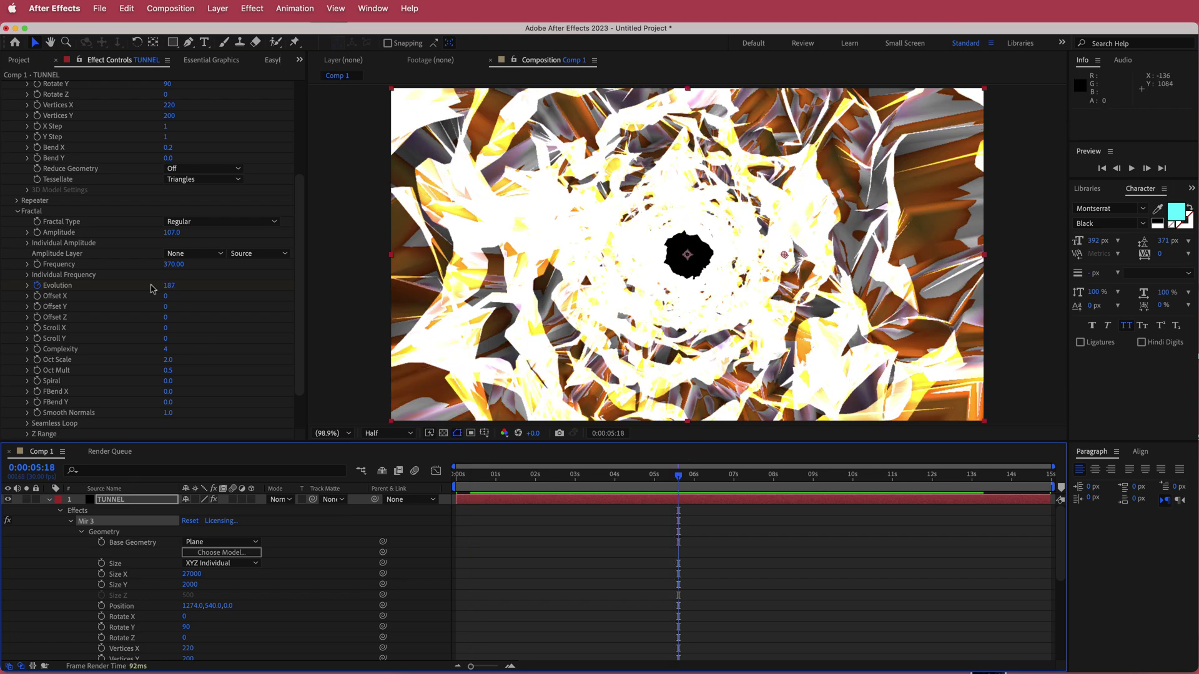
left_click_drag(167, 296, 252, 332)
left_click_drag(678, 477, 459, 478)
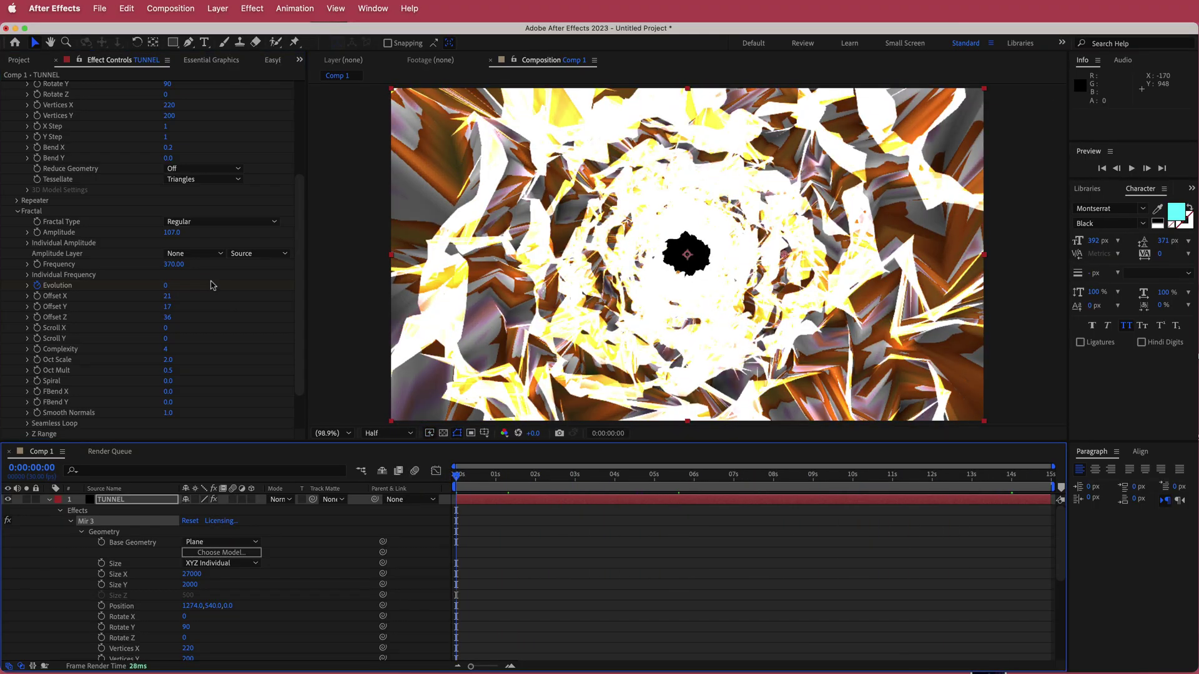
Step: Collapse the TUNNEL layer and add a red Point Light 1 with intensity 50% and radius 500
left_click(50, 500)
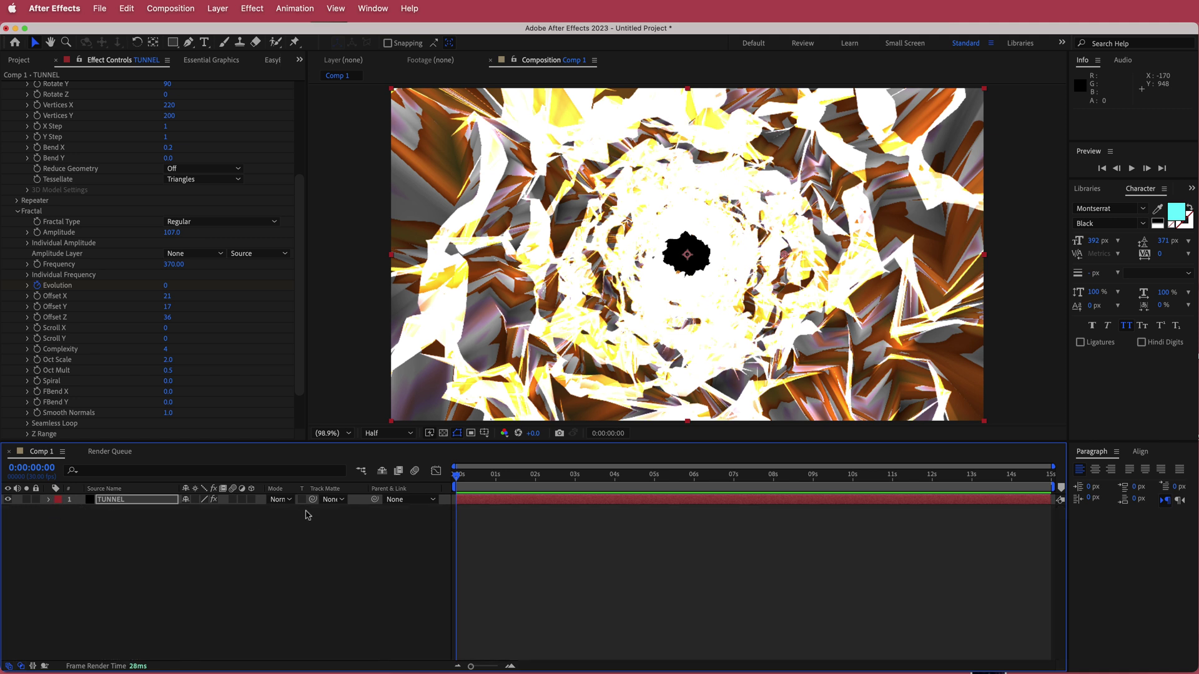
right_click(364, 504)
mouse_move(385, 511)
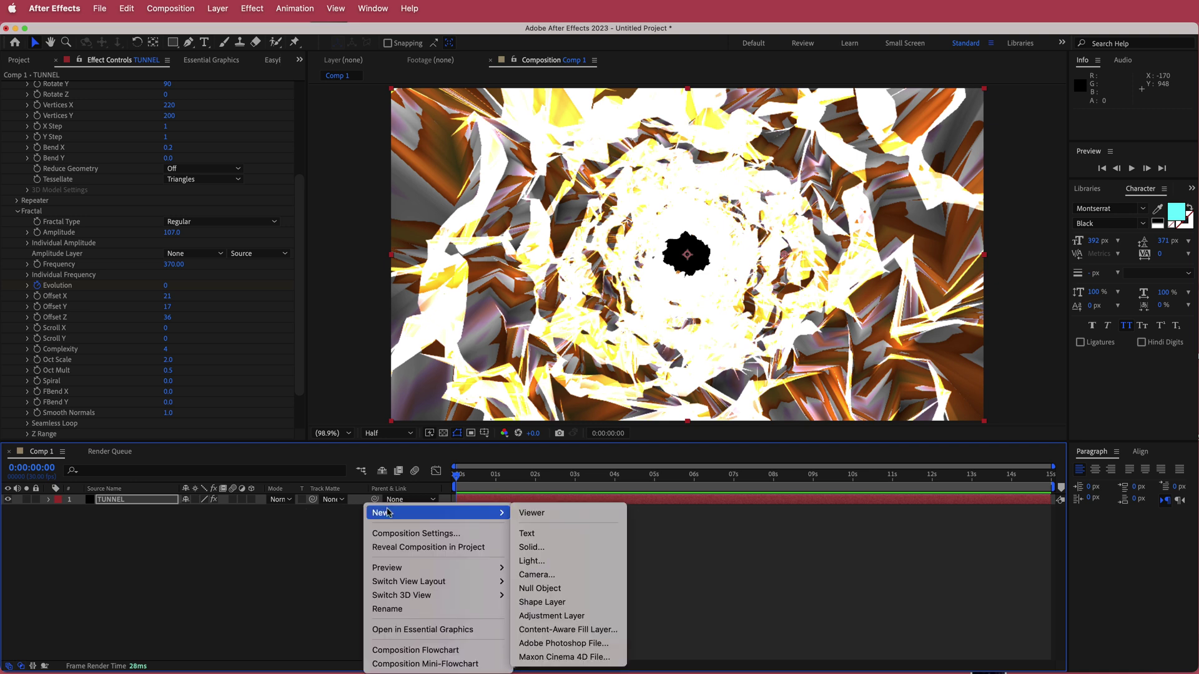
left_click(574, 561)
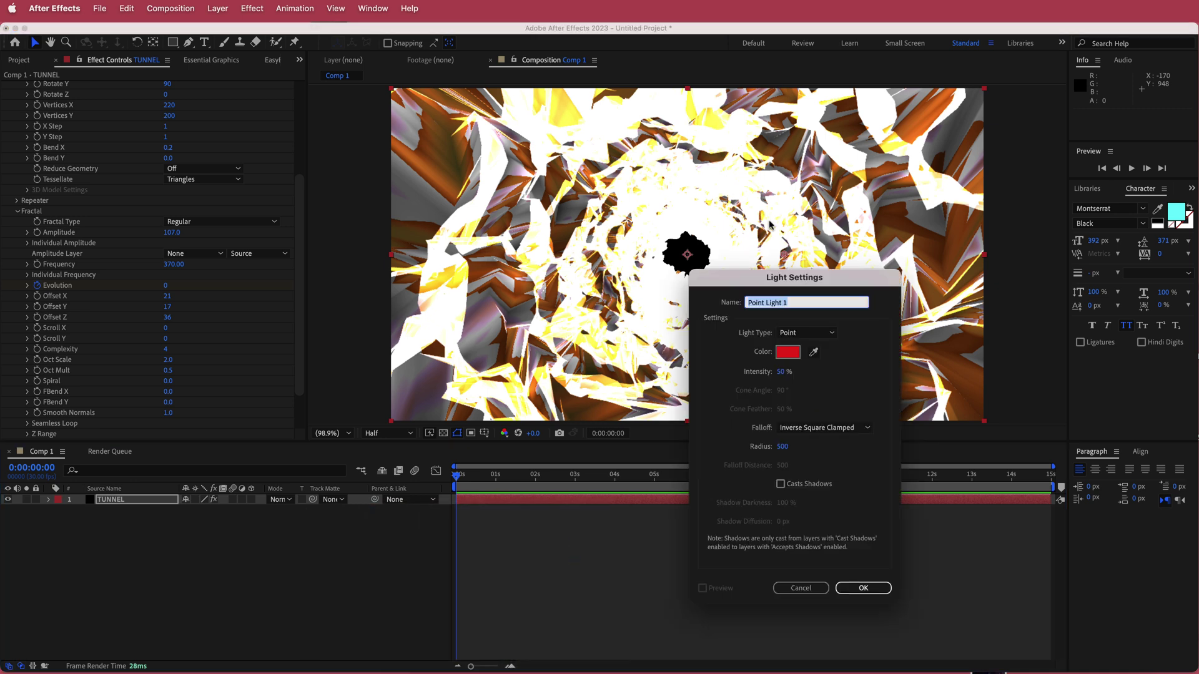
left_click(804, 332)
left_click(799, 382)
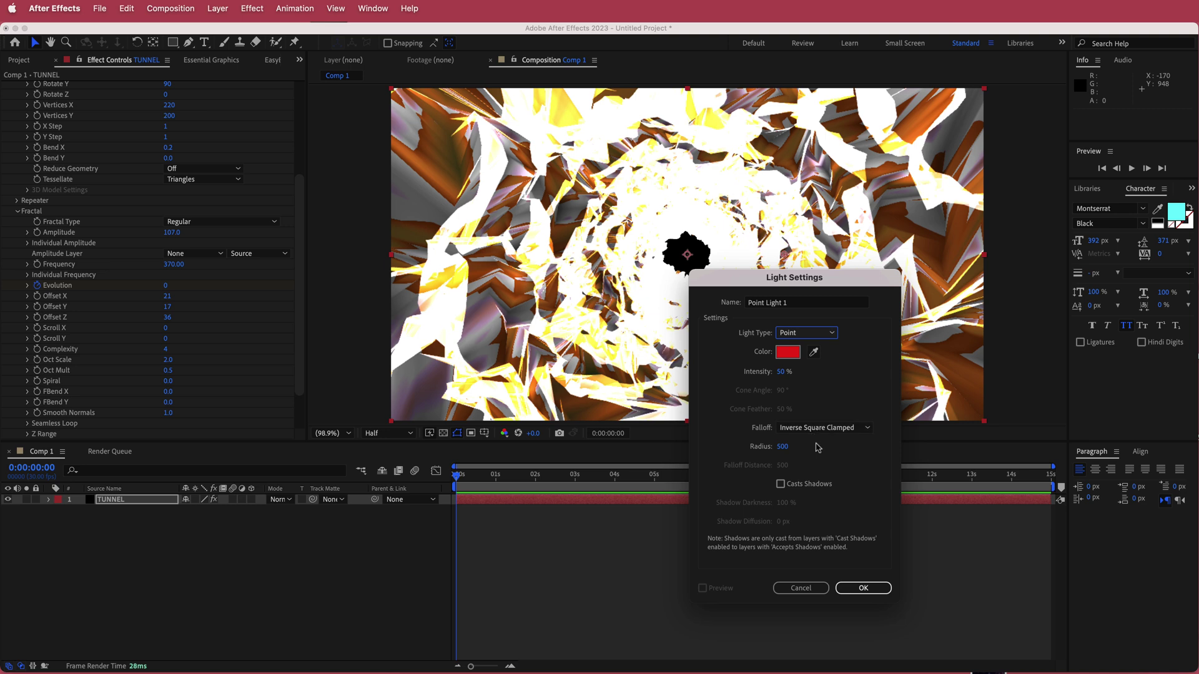
left_click(863, 588)
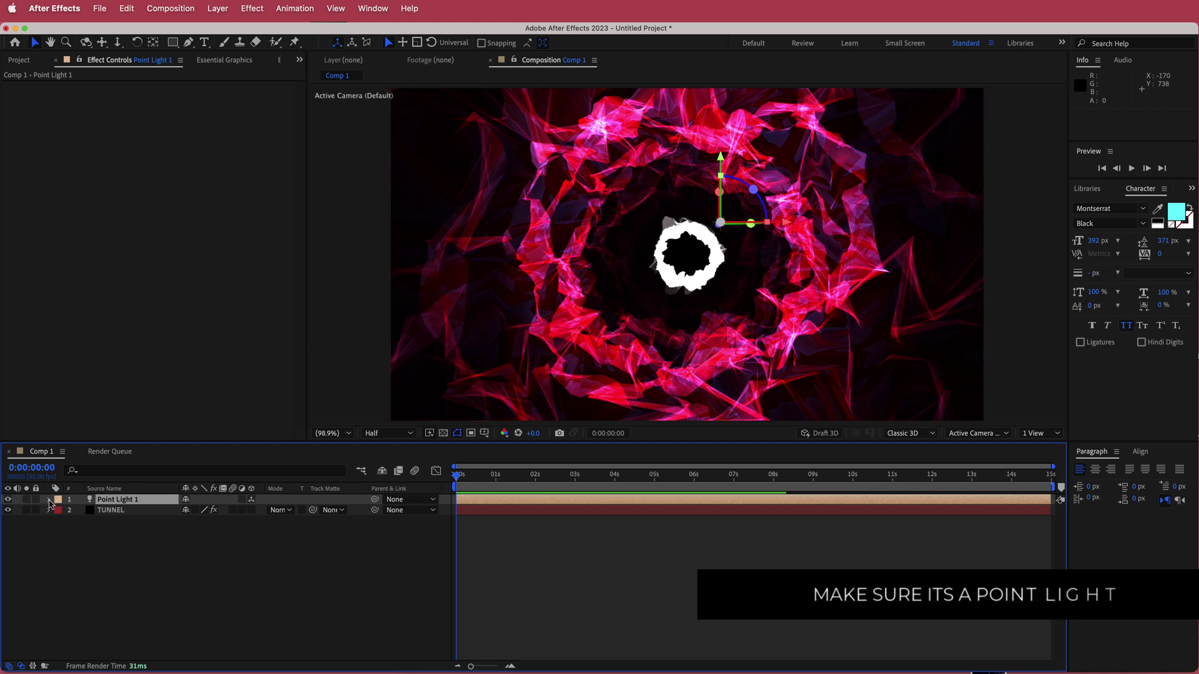
Step: Set Point Light 1's radius to 740 and falloff distance to 490
left_click(48, 500)
left_click(60, 522)
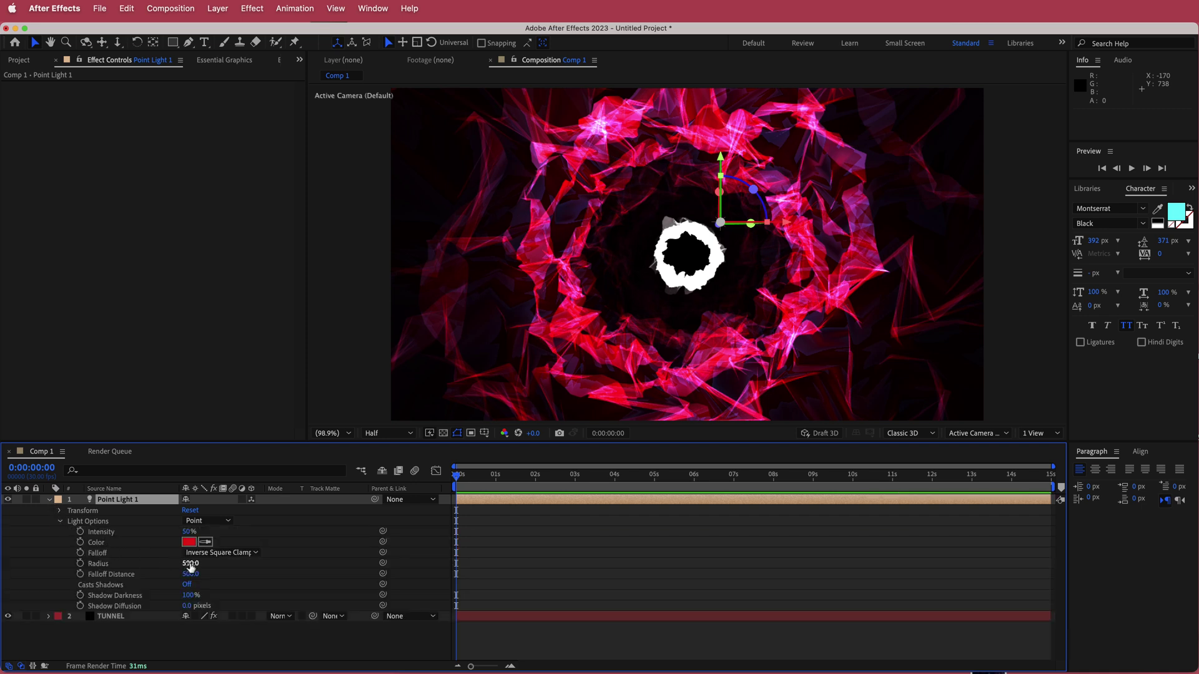
left_click(191, 564)
type("740")
key("Return")
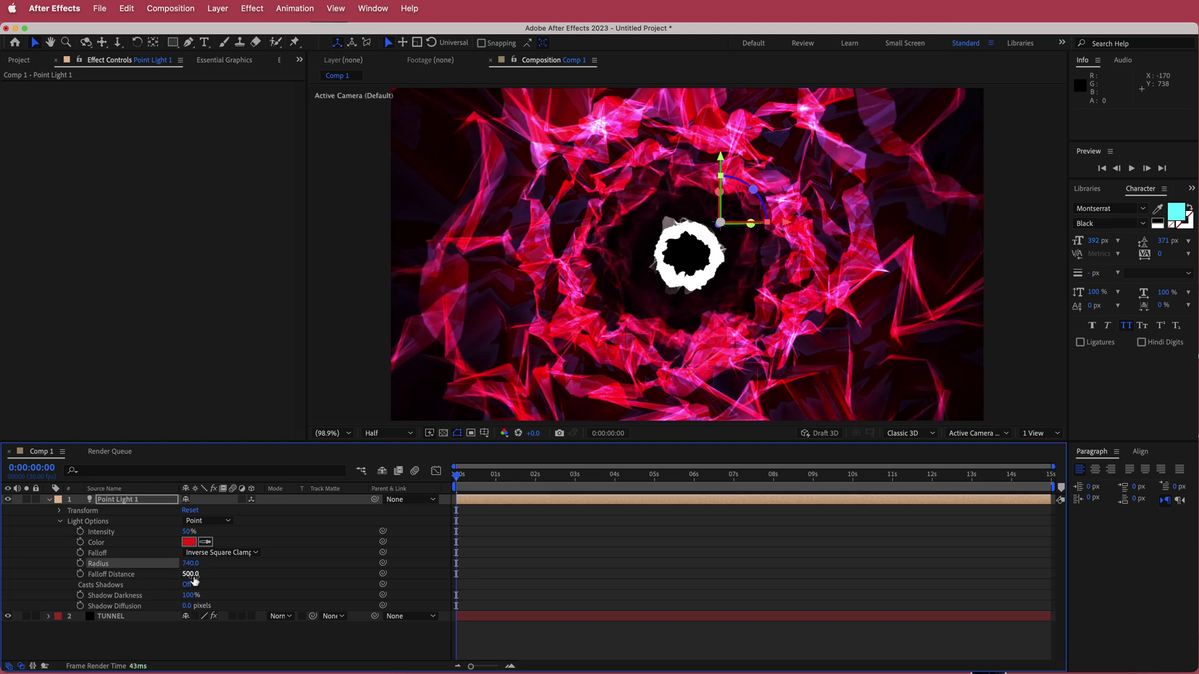
left_click(191, 575)
type("490")
key("Return")
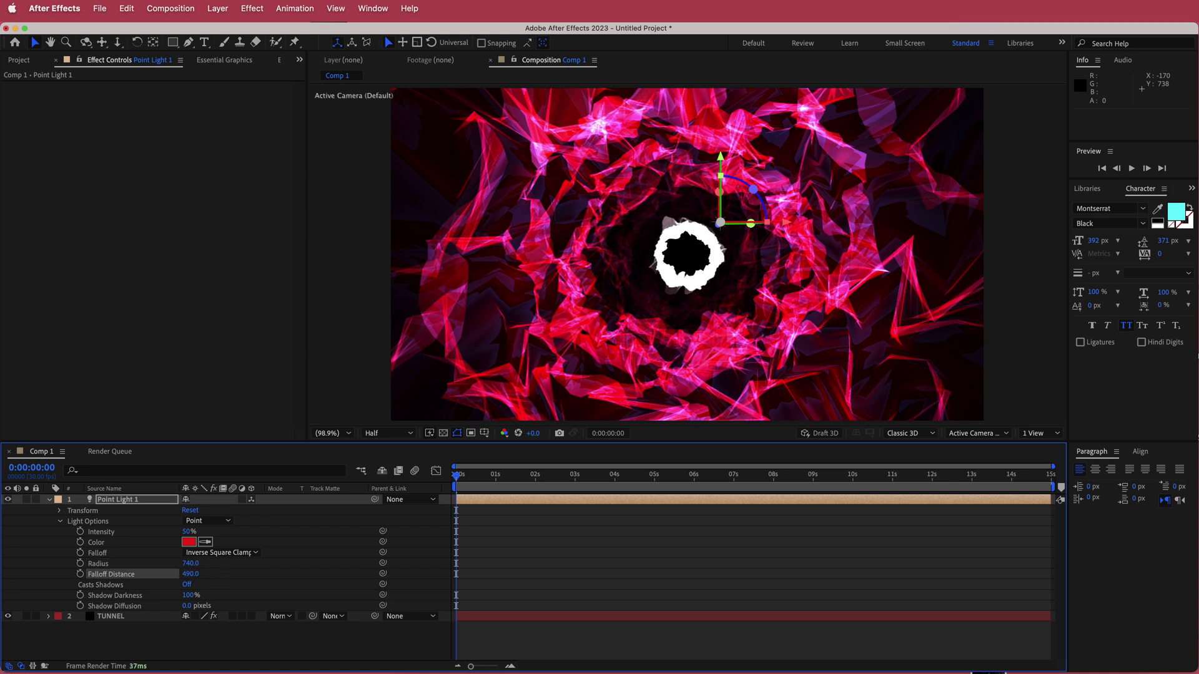
Step: Push Point Light 1 deeper to position 1040, 460, 501.3, then collapse the layer
left_click(60, 510)
left_click(86, 512)
key("F2")
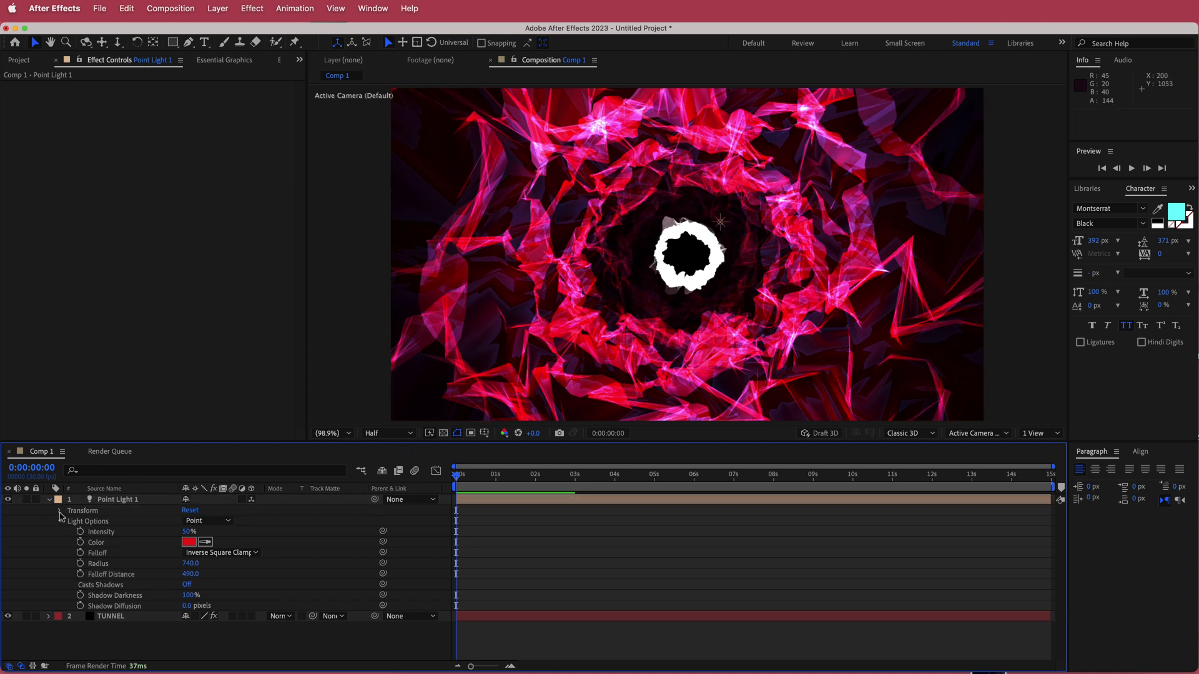
left_click_drag(231, 520, 275, 526)
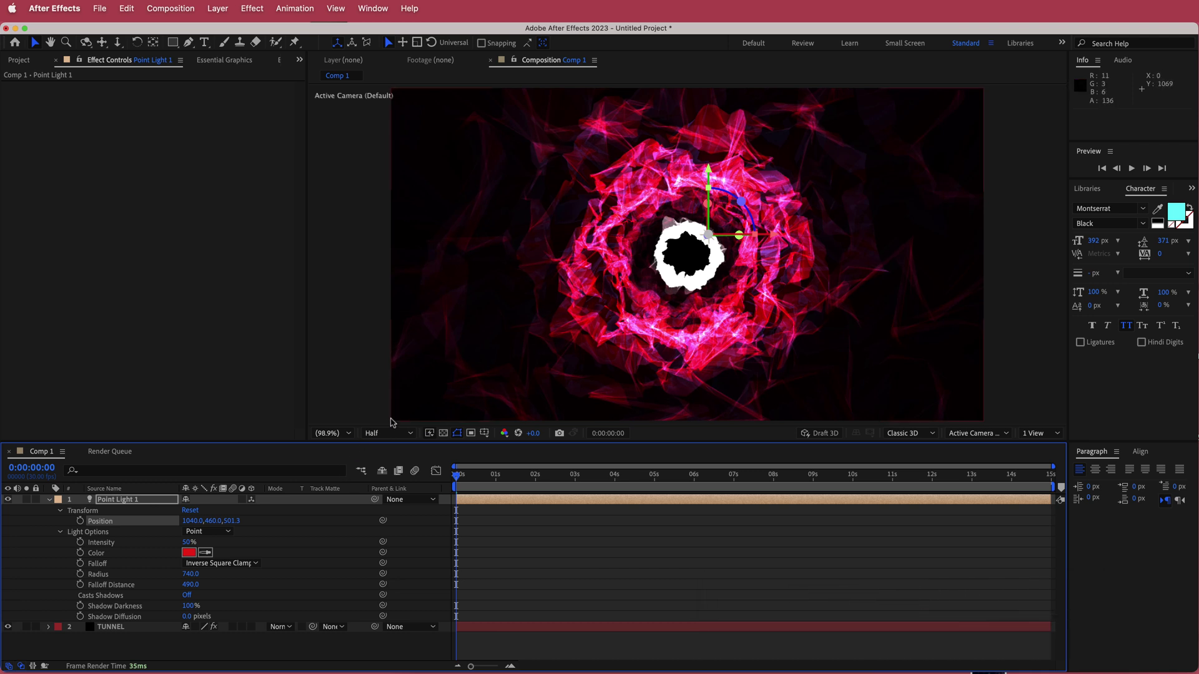
left_click(54, 506)
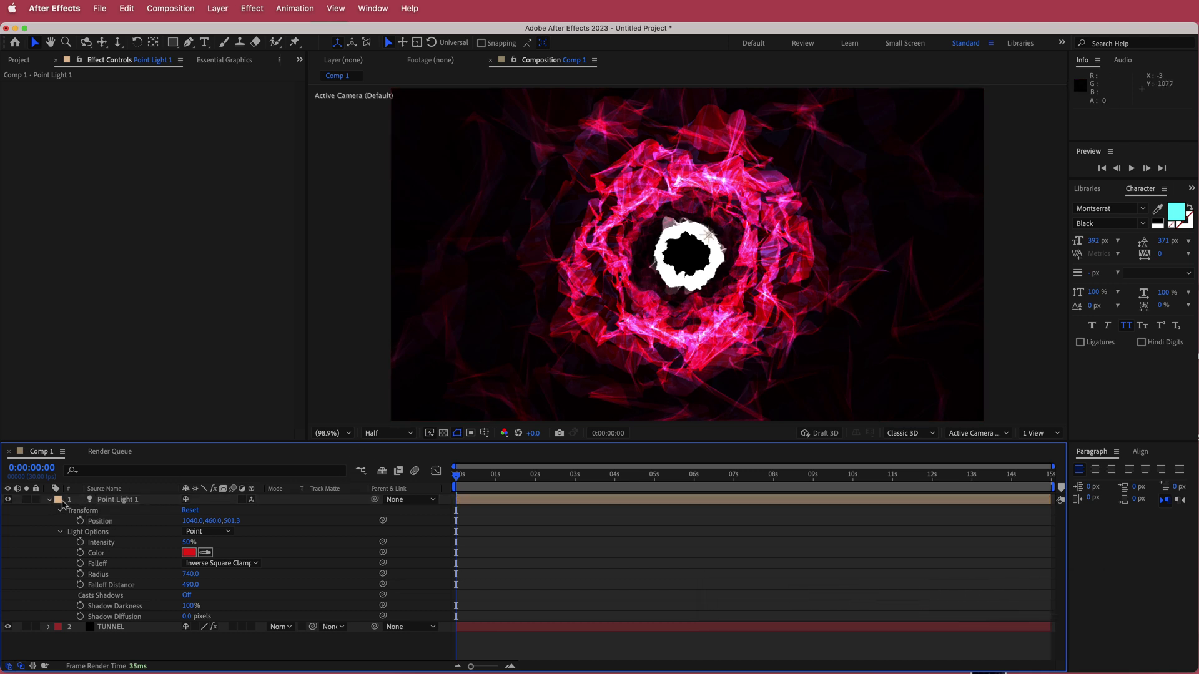
left_click(50, 500)
left_click(109, 502)
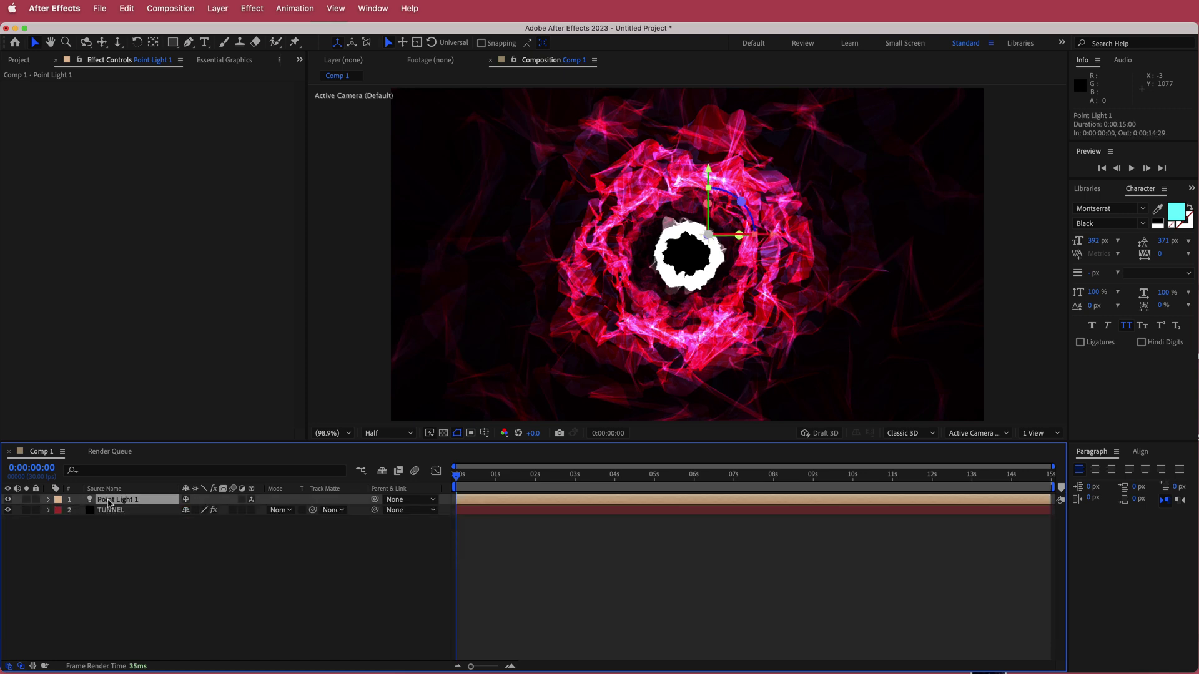
Step: Duplicate Point Light 1 and move the copy, Point Light 2, to 679, 377, -169.7
key("super+d")
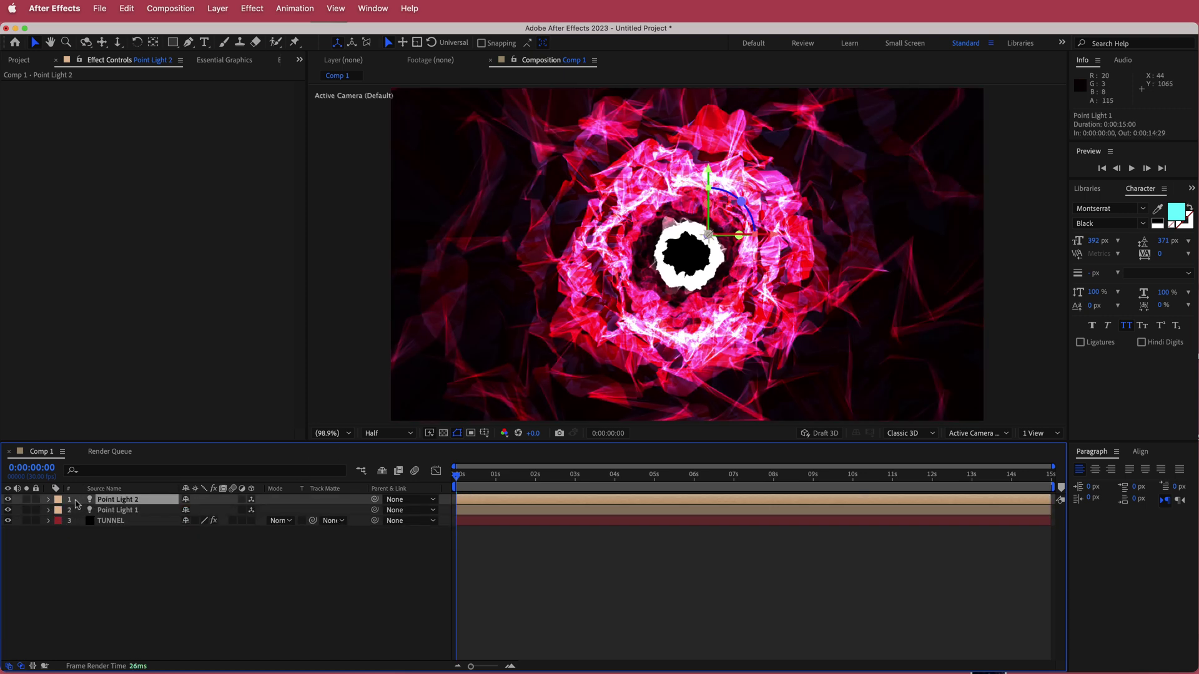
left_click(50, 501)
key("shift+p")
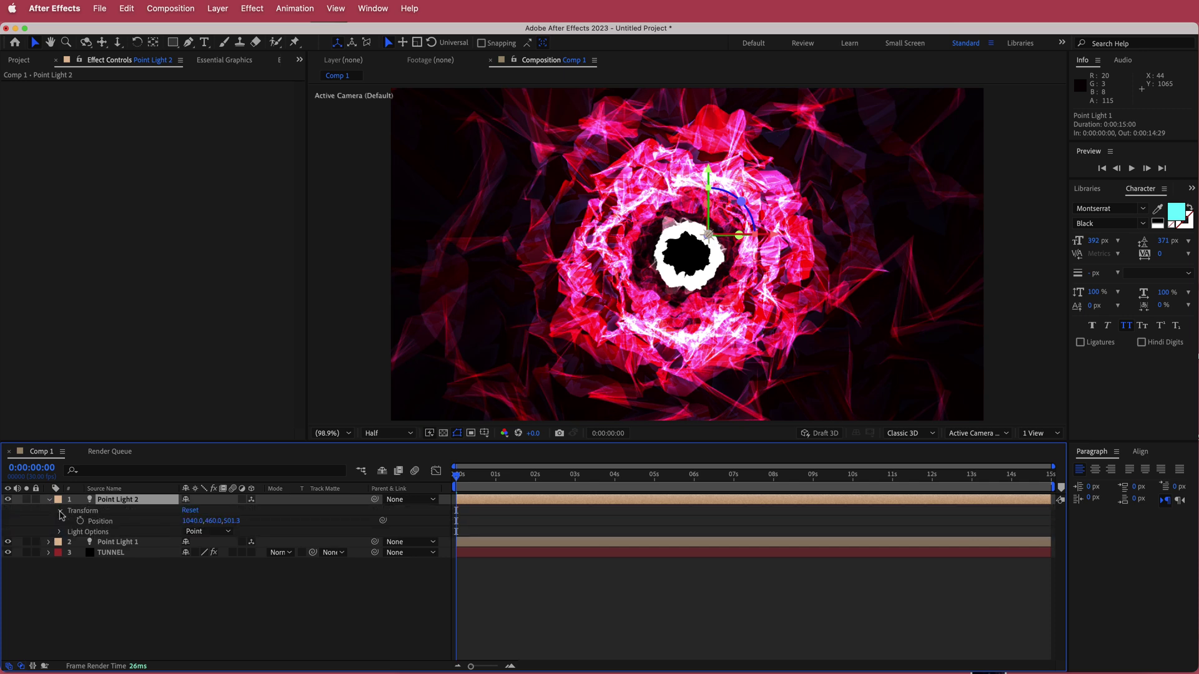
left_click_drag(232, 520, 55, 531)
left_click_drag(212, 521, 112, 517)
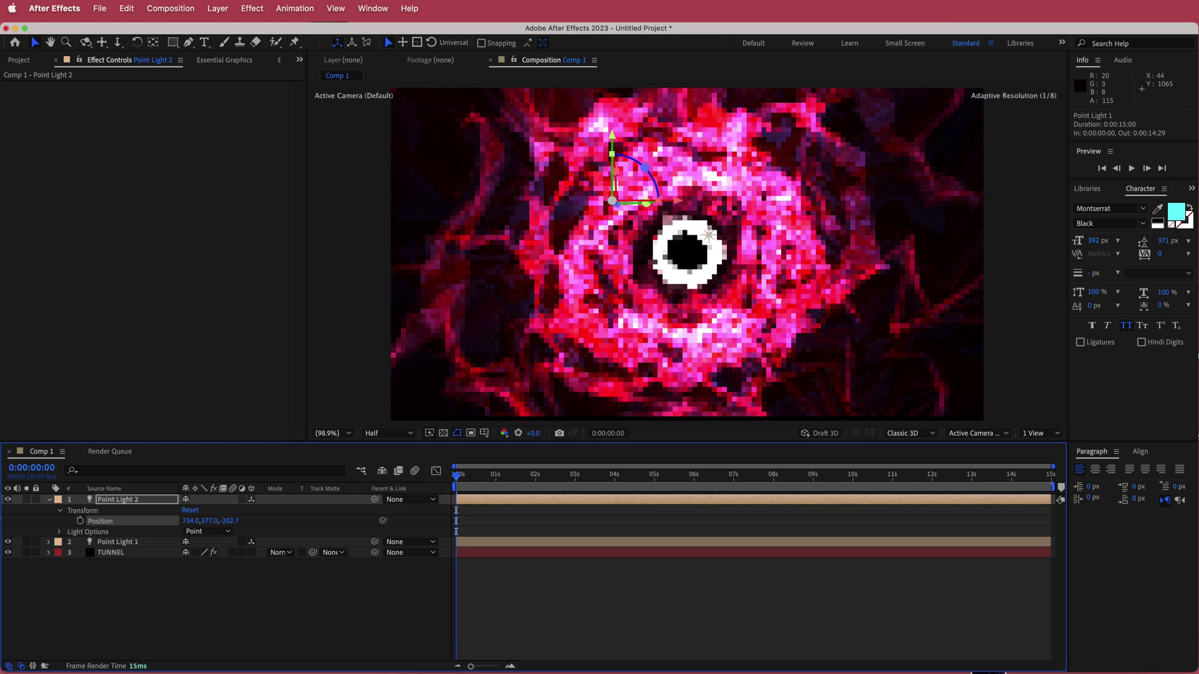
left_click_drag(187, 522, 157, 525)
mouse_move(230, 521)
left_mouse_down()
mouse_move(273, 512)
mouse_move(246, 517)
left_mouse_up()
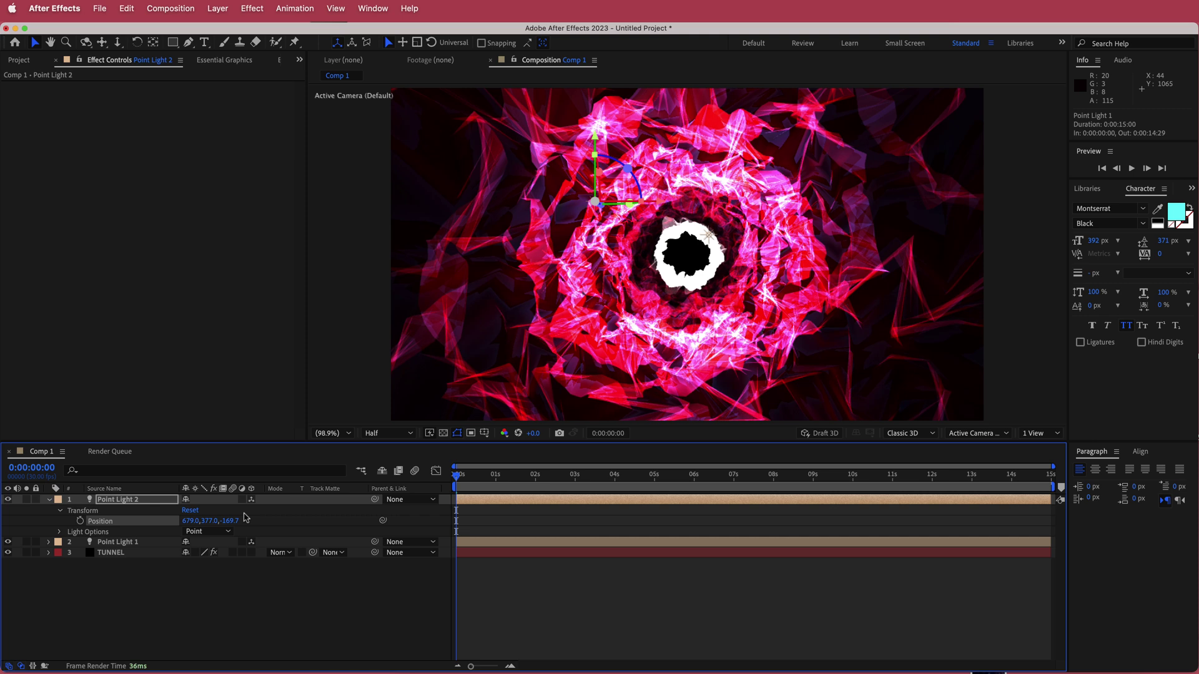
left_click(49, 500)
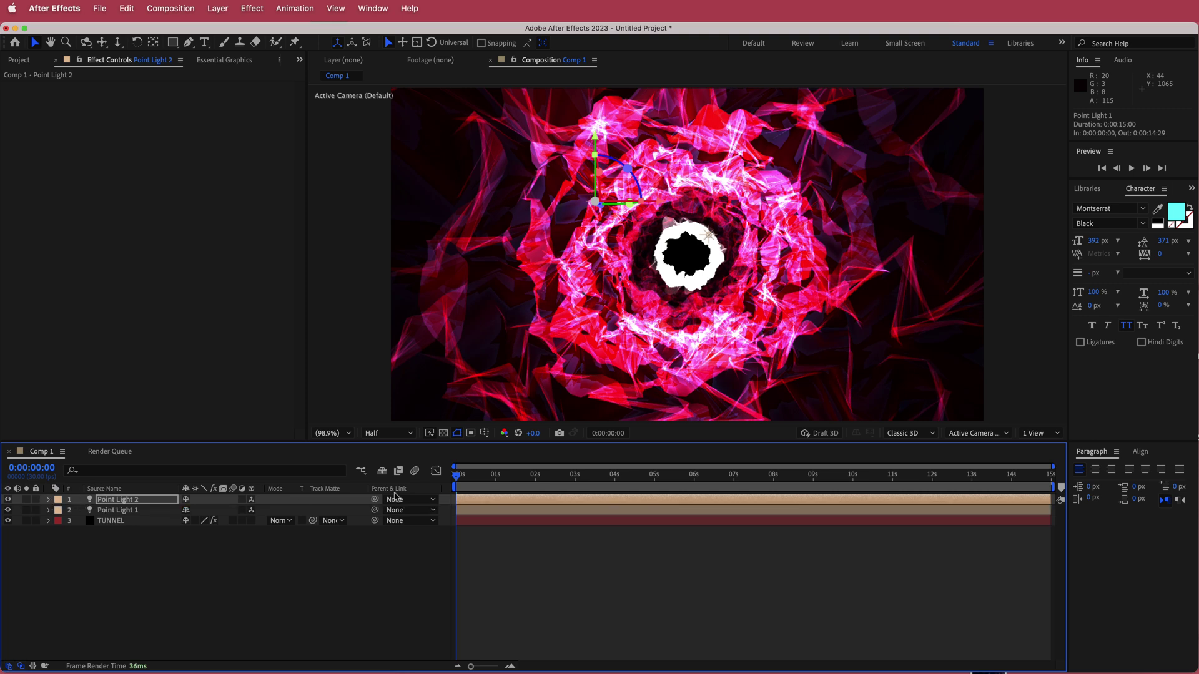
Step: Add a new 50mm Camera 1 with default settings
right_click(363, 527)
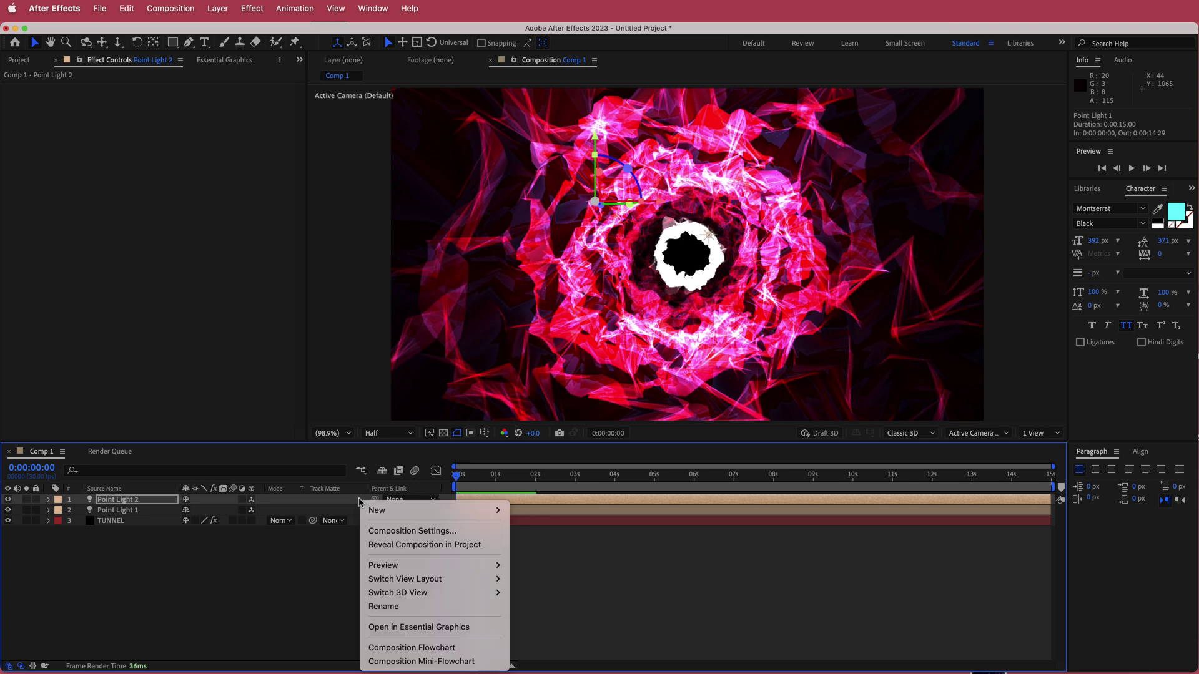
mouse_move(394, 511)
left_click(533, 572)
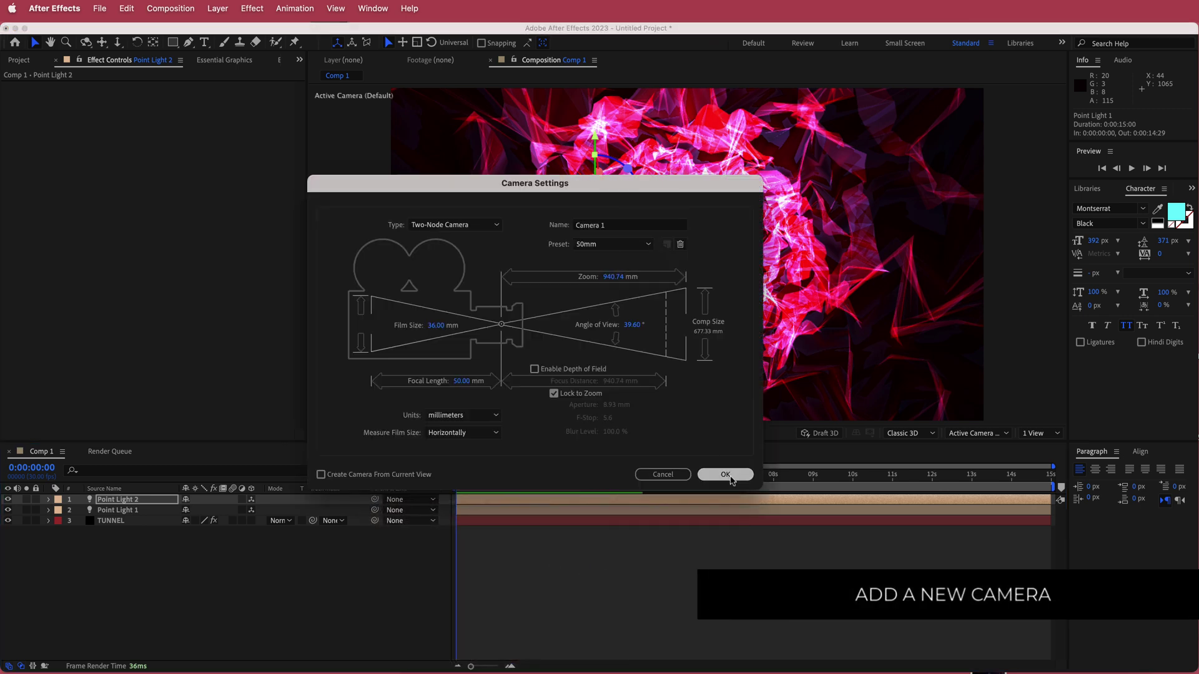
left_click(726, 476)
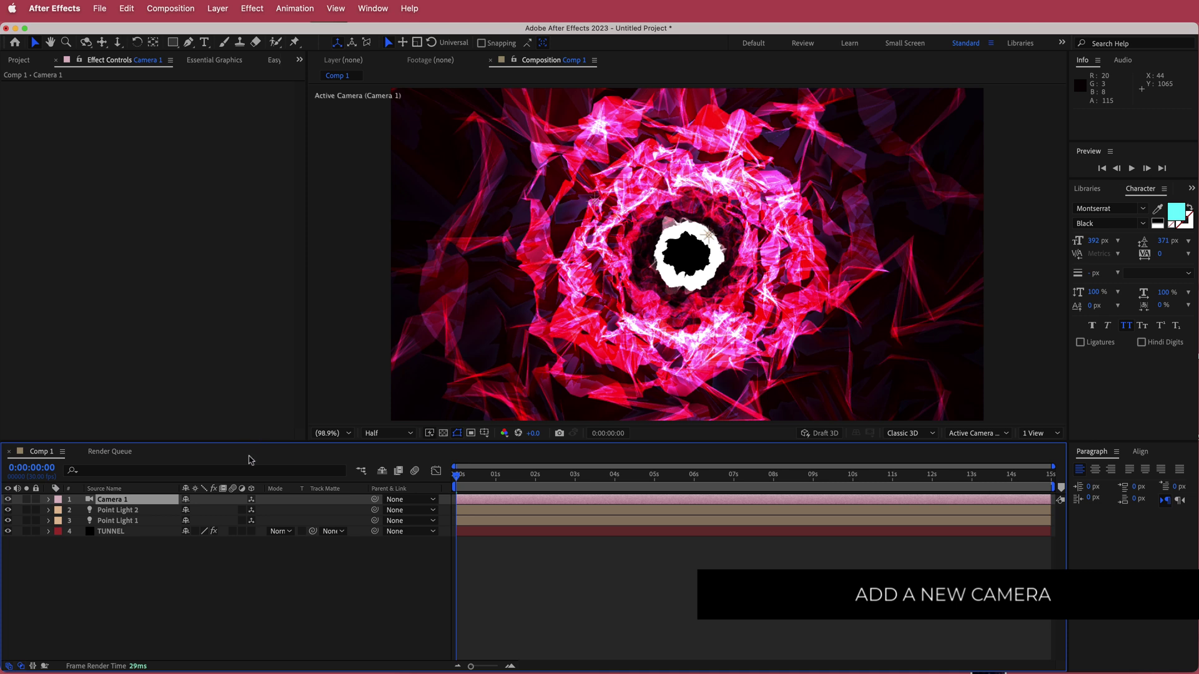
Step: Add Null 1, parent Camera 1 to it, and make the null 3D
right_click(362, 500)
mouse_move(404, 511)
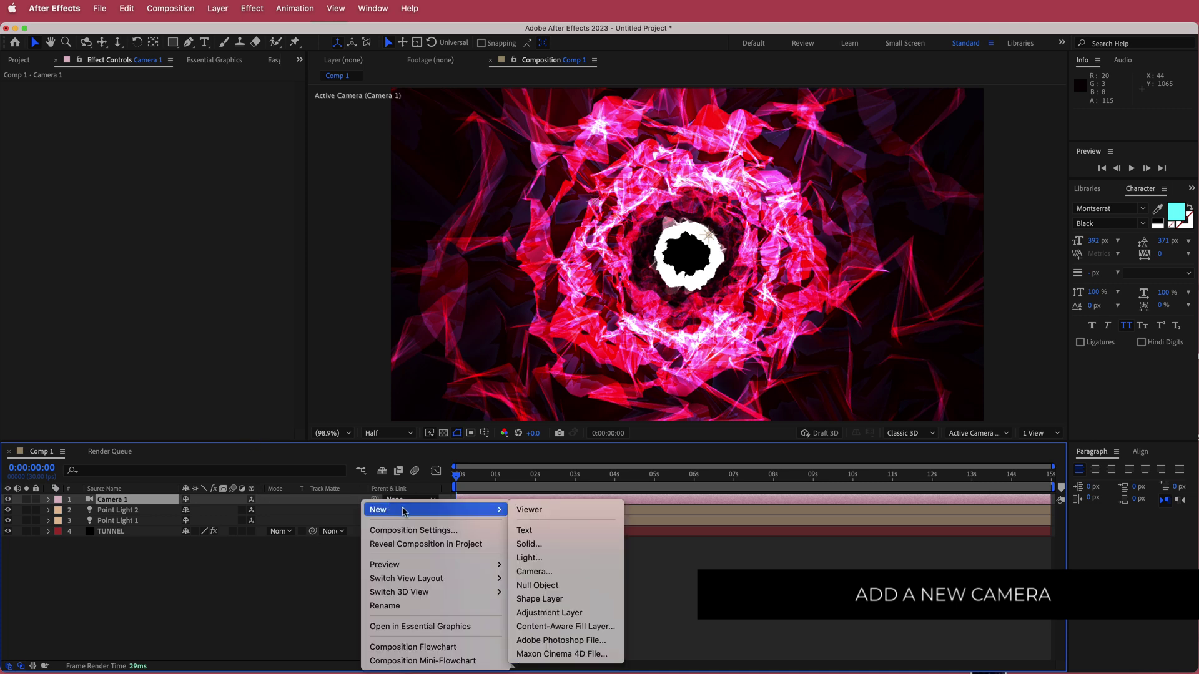
left_click(576, 588)
left_click_drag(375, 513, 116, 506)
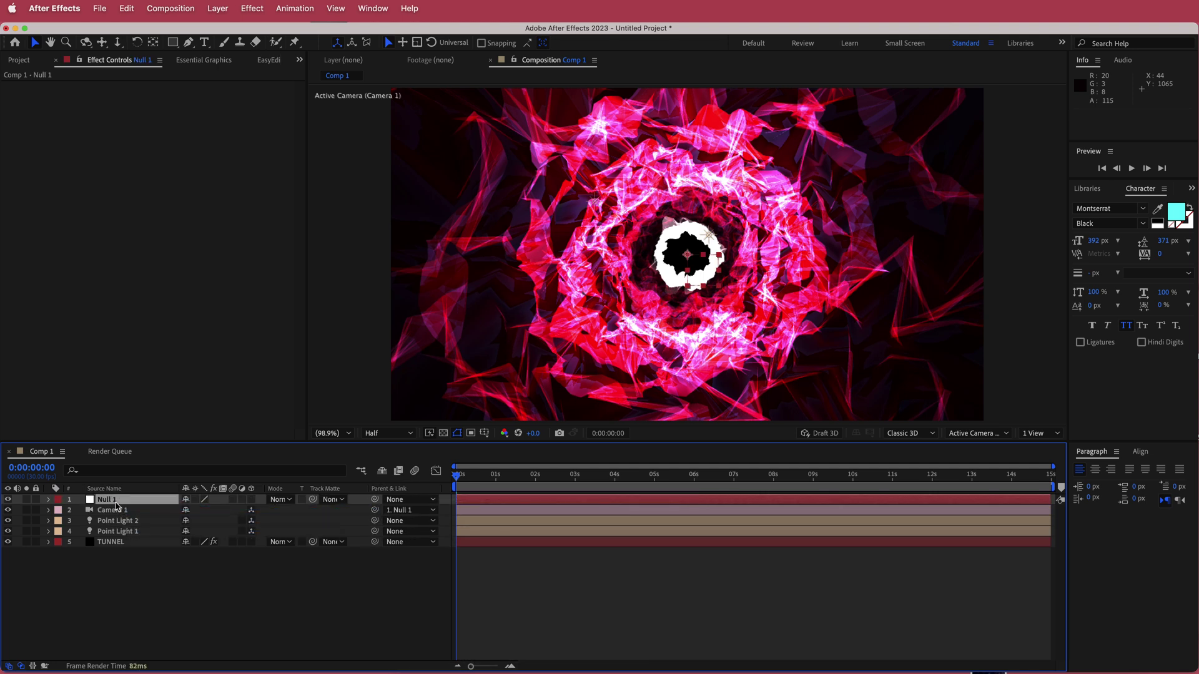
left_click(251, 500)
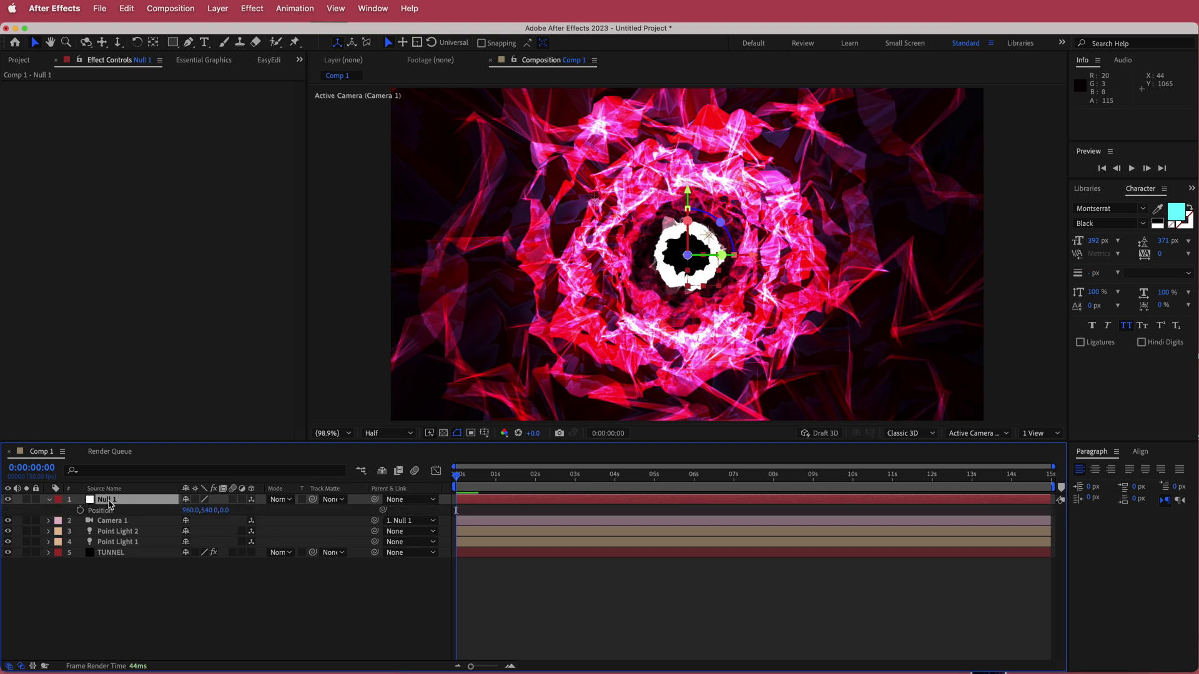
Step: Keyframe Null 1's Position at the first frame and set Z to 3140 at the last frame
left_click_drag(226, 513, 395, 501)
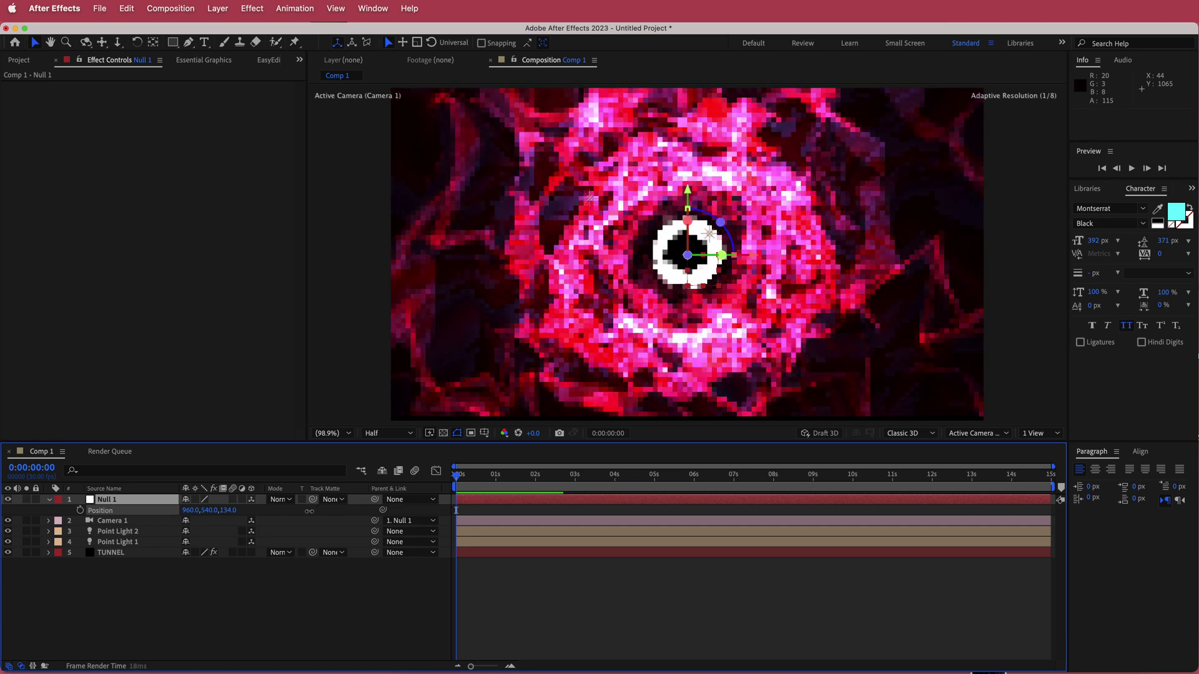
key("cmd+z")
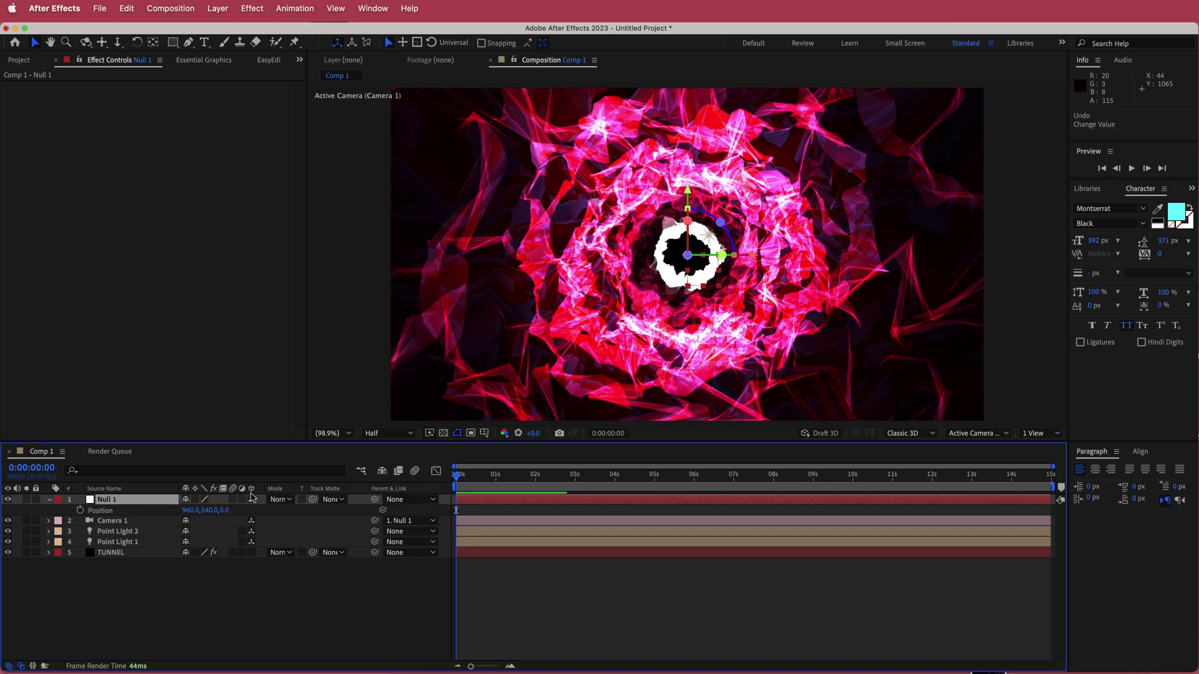
left_click(80, 511)
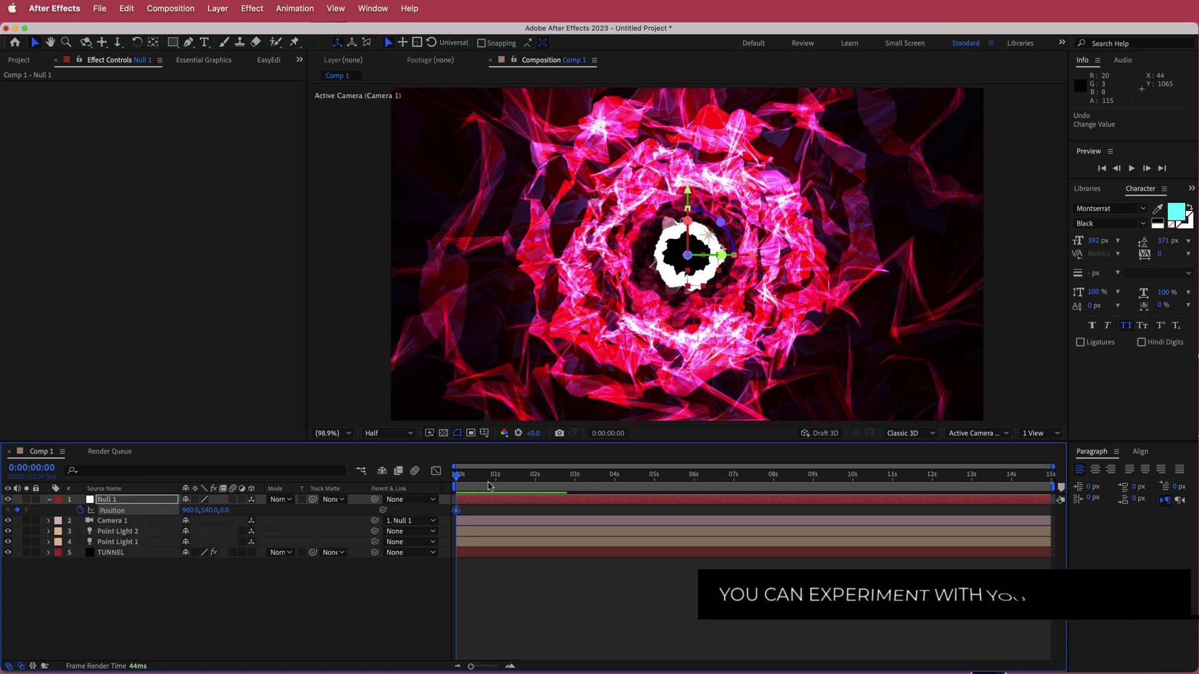
left_click_drag(490, 486, 1193, 482)
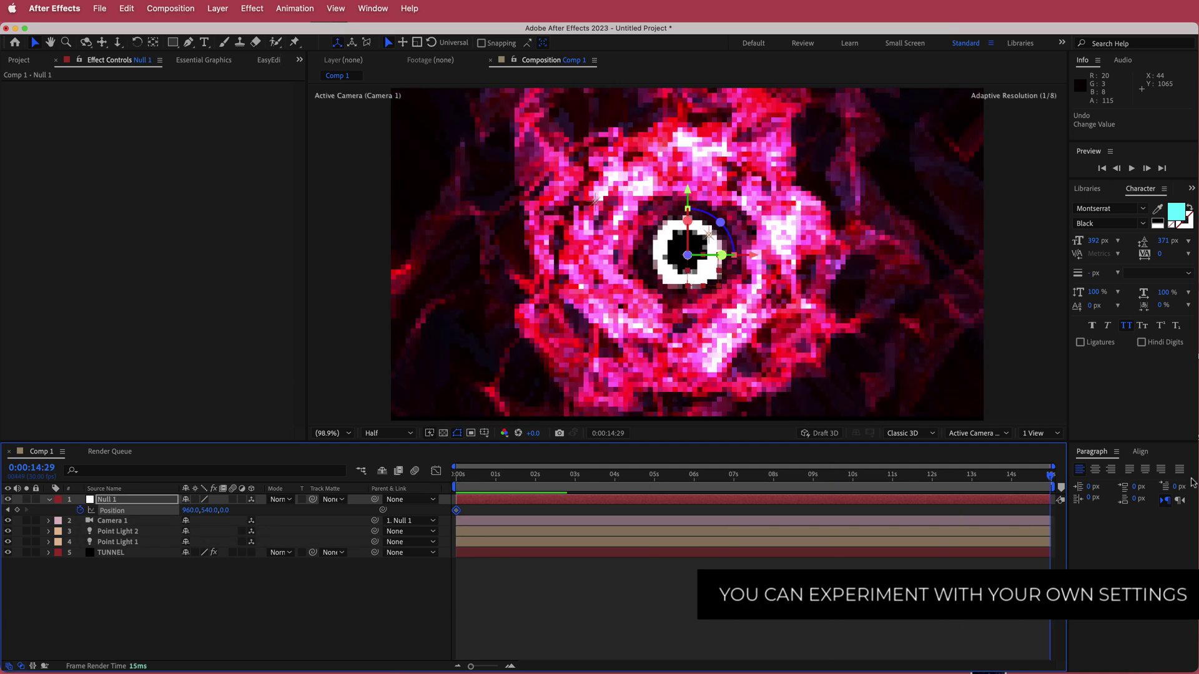
left_click_drag(224, 511, 602, 490)
left_click(231, 510)
type("3140")
key("Return")
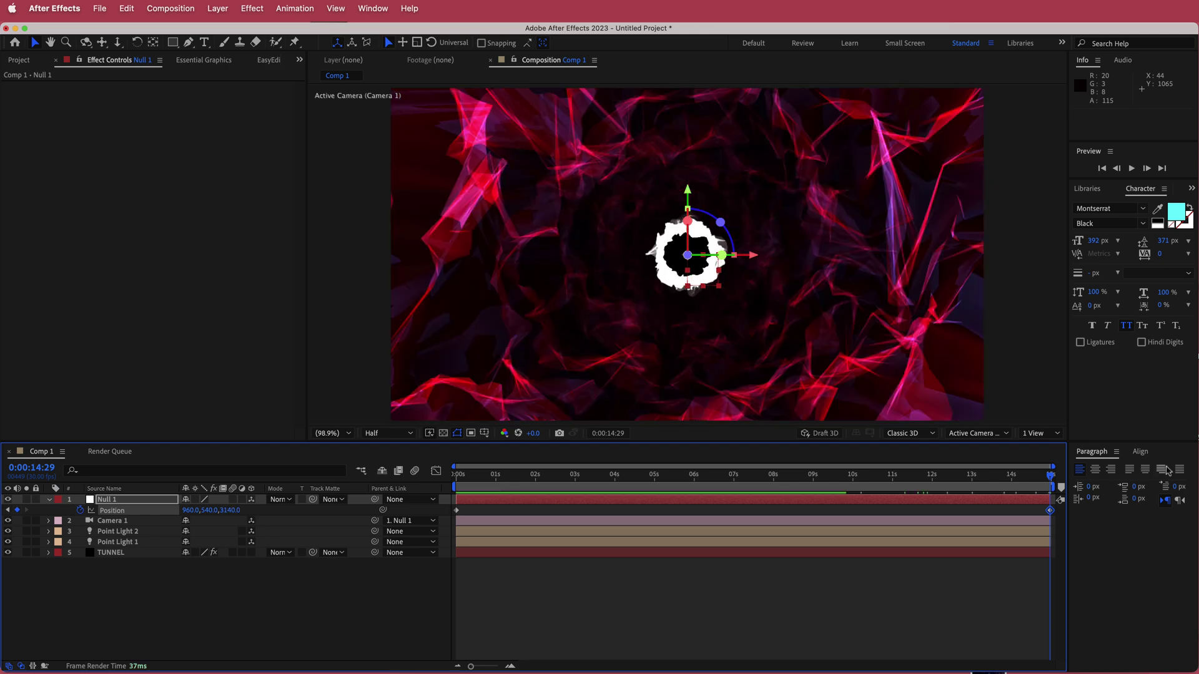
Step: Push the end Z position to 5298 and preview the fly-through from the start
left_click_drag(235, 513, 379, 512)
left_click_drag(272, 514, 334, 514)
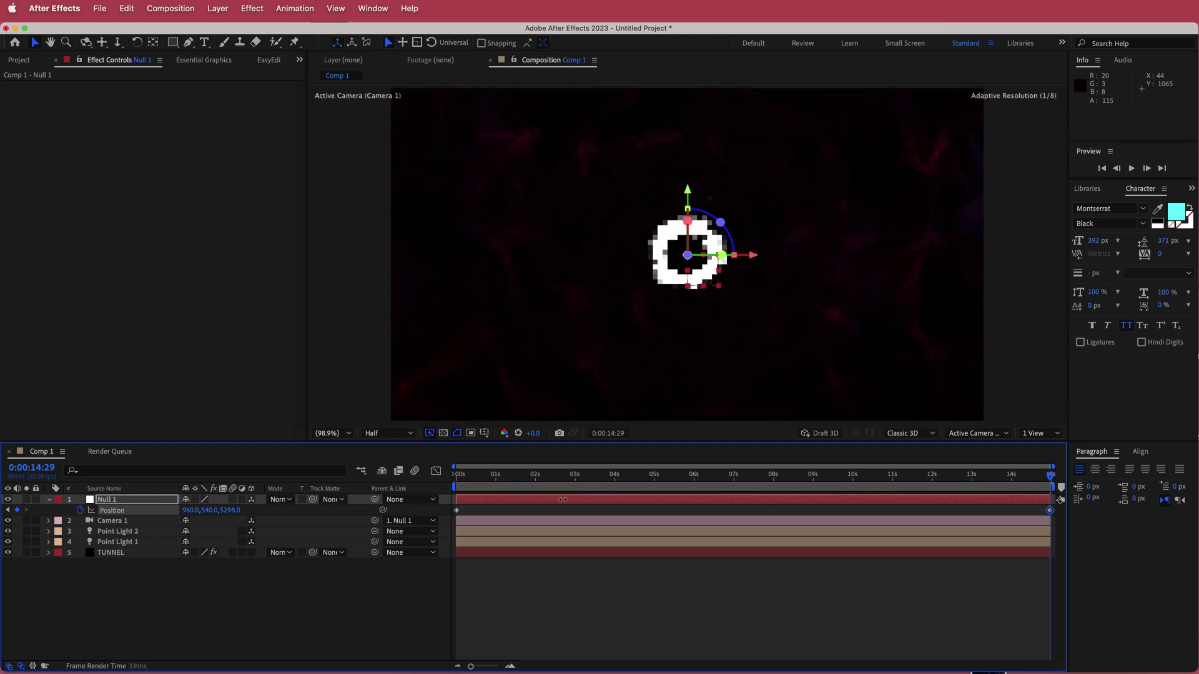
left_click_drag(1044, 476, 810, 481)
key("space")
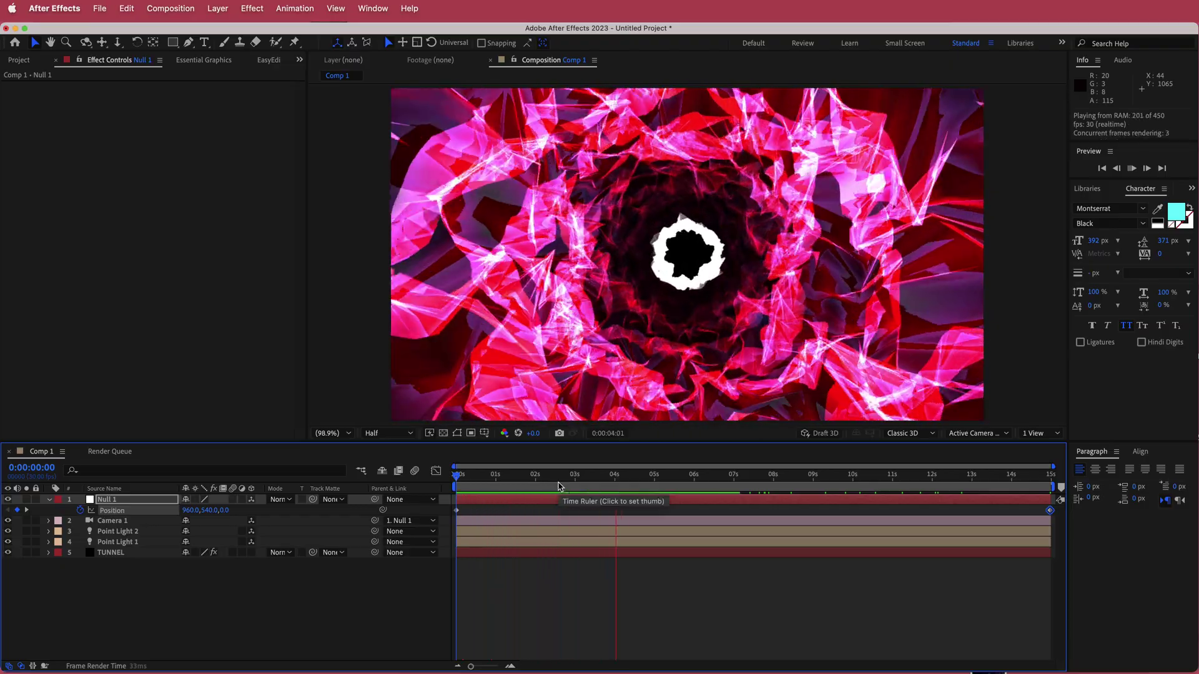
key("space")
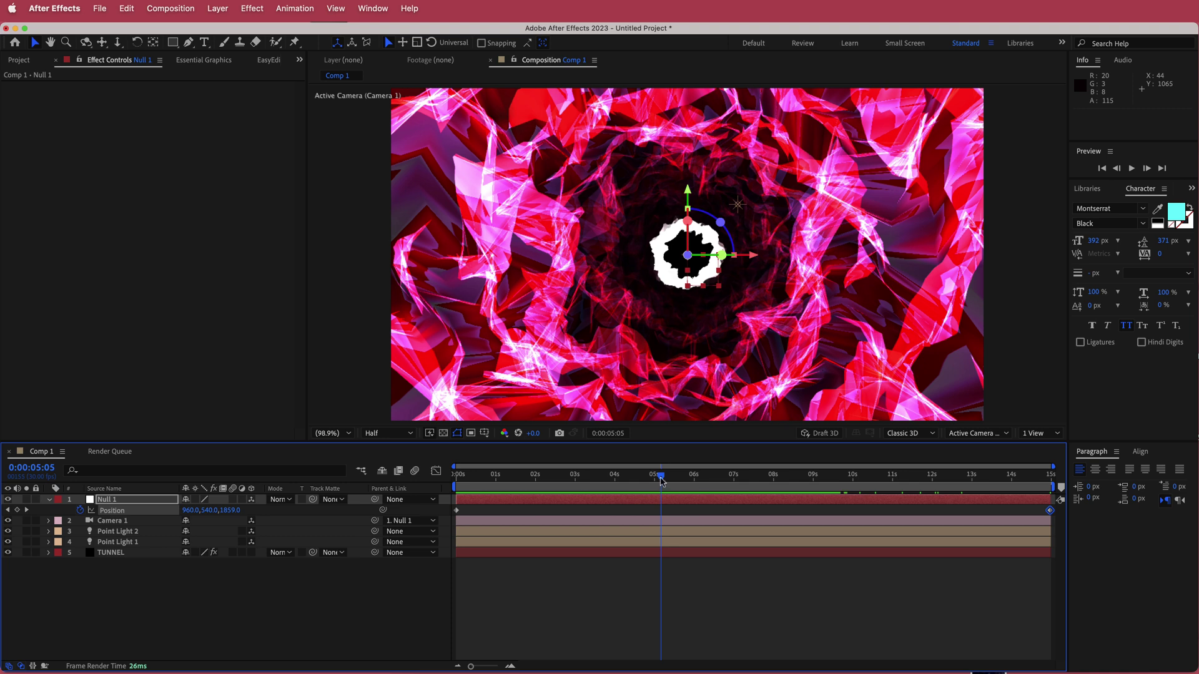
left_click_drag(662, 482, 444, 487)
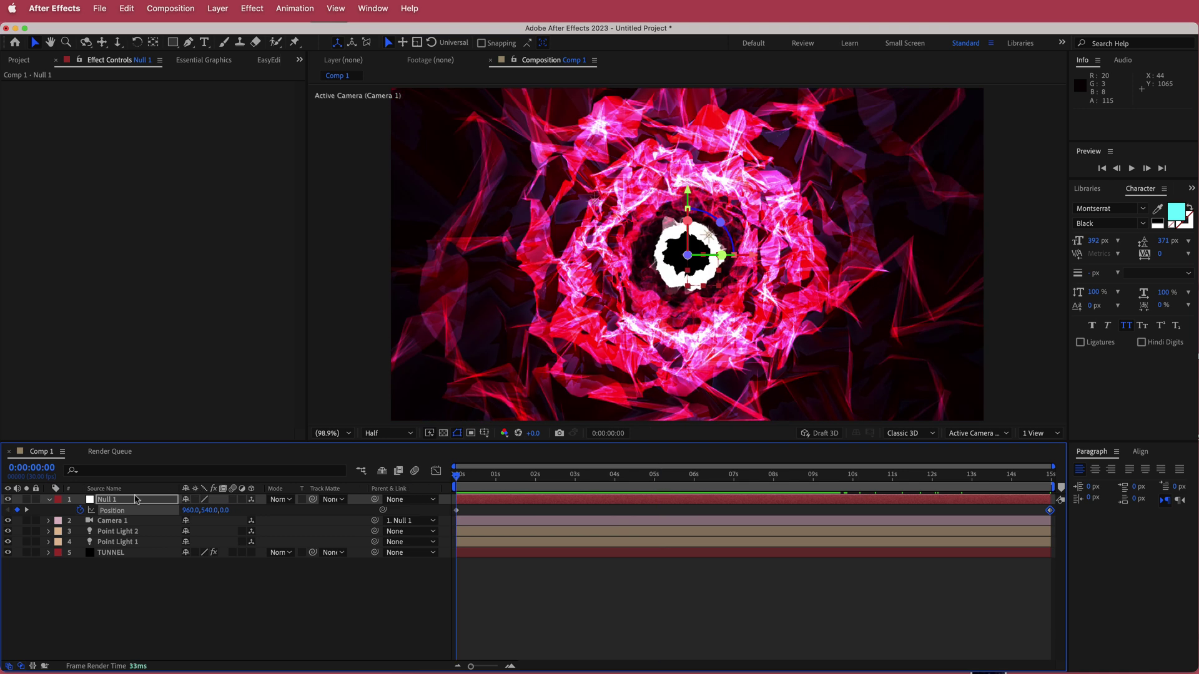
Step: Keyframe Null 1's Z Rotation at 0° and rotate it past two turns at the last frame
key("r")
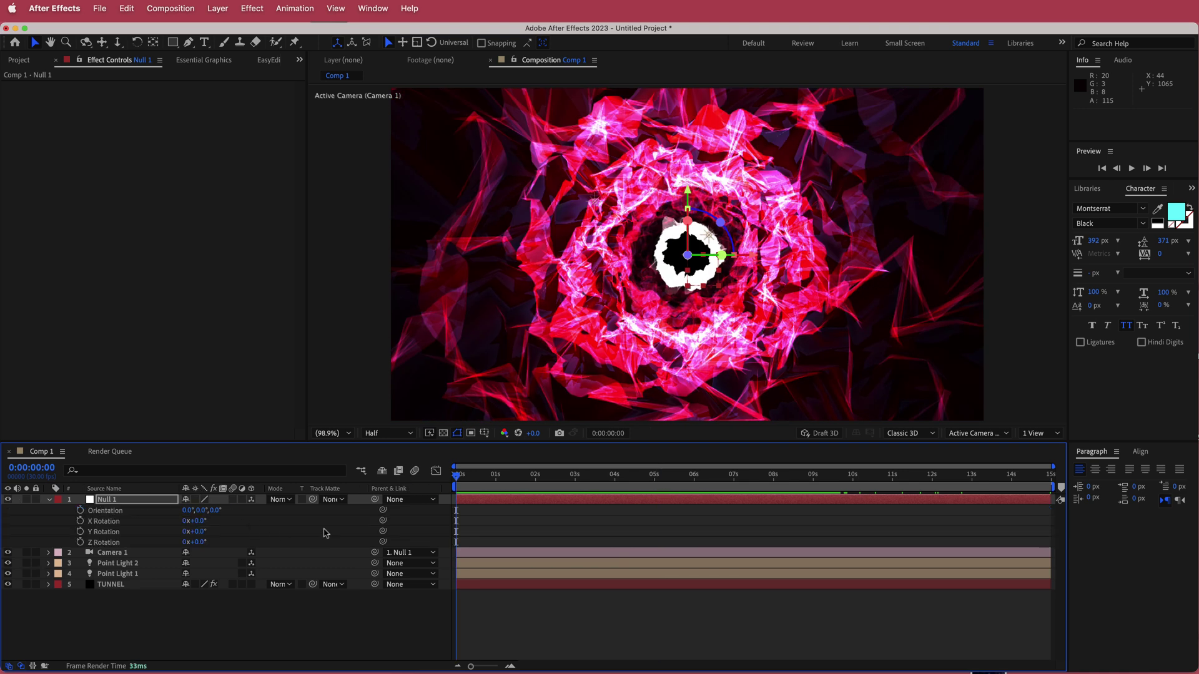
left_click_drag(198, 542, 281, 535)
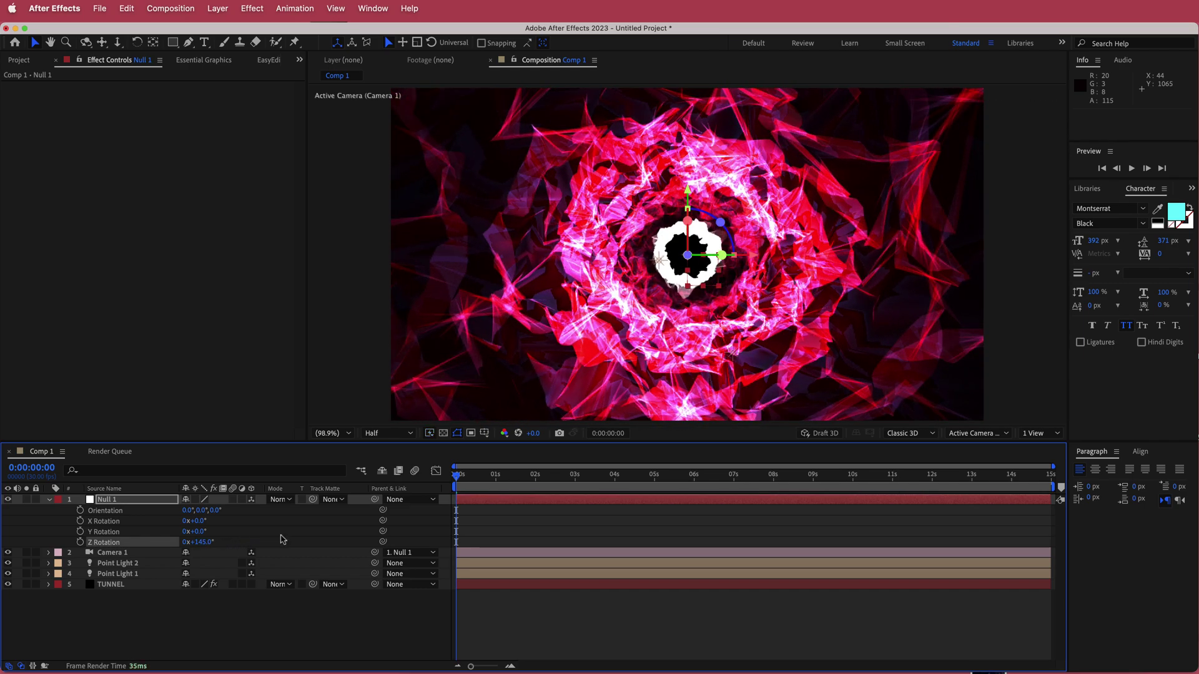
key("super+z")
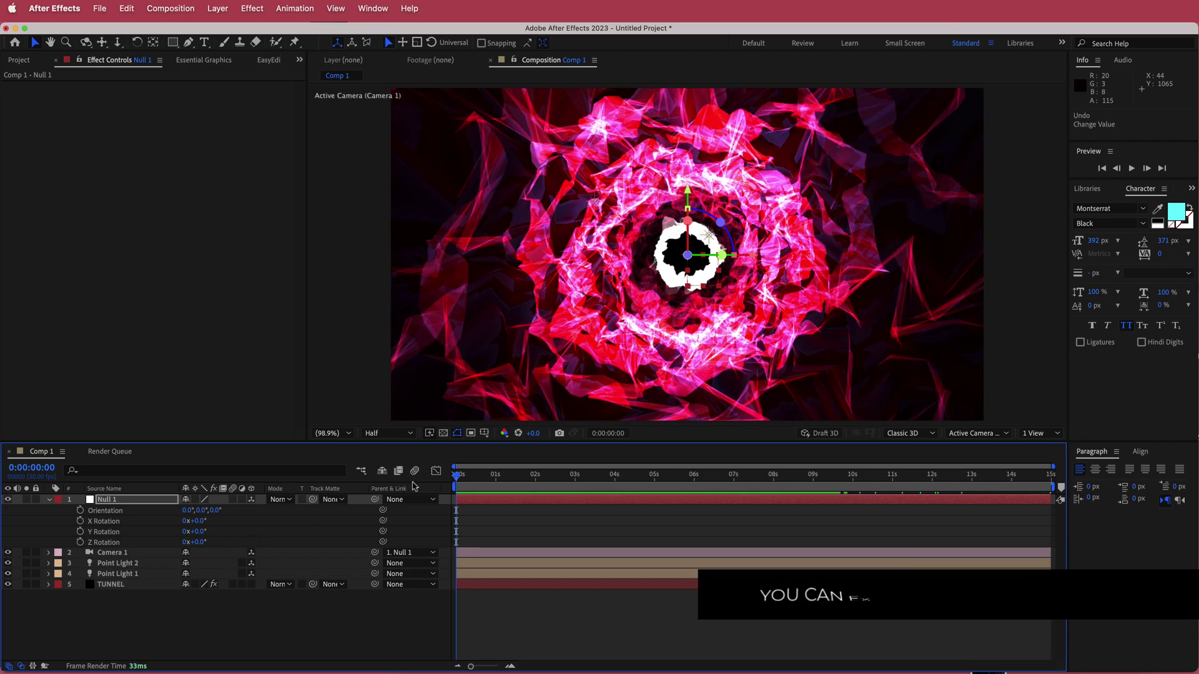
left_click(80, 542)
left_click(460, 478)
left_click_drag(460, 478, 1066, 470)
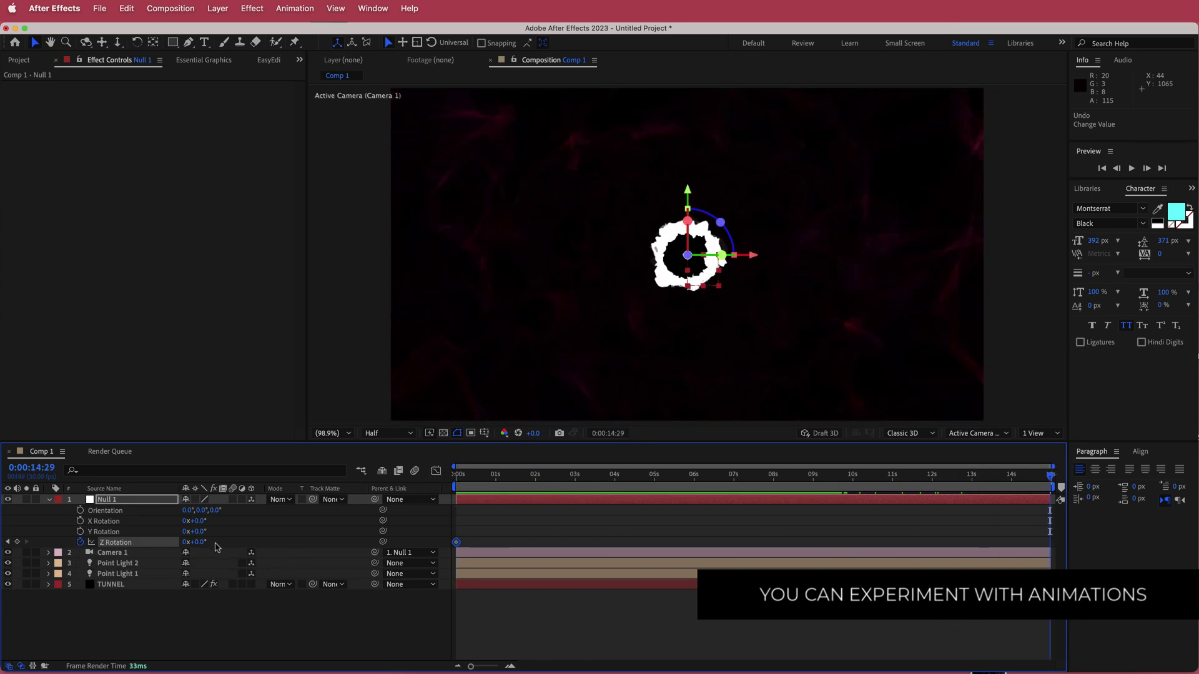
left_click_drag(195, 543, 446, 491)
key("space")
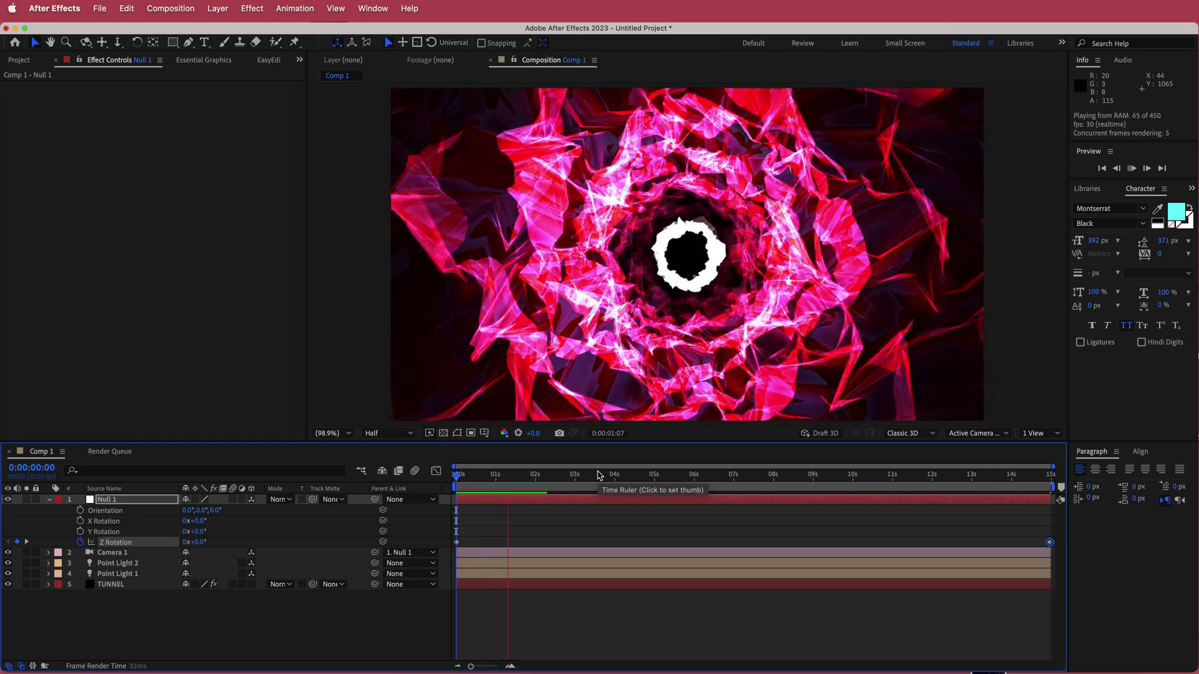
Step: Cut the end Z Rotation to 0x+187° and preview the spin from the first frame
left_click_drag(619, 475, 1093, 481)
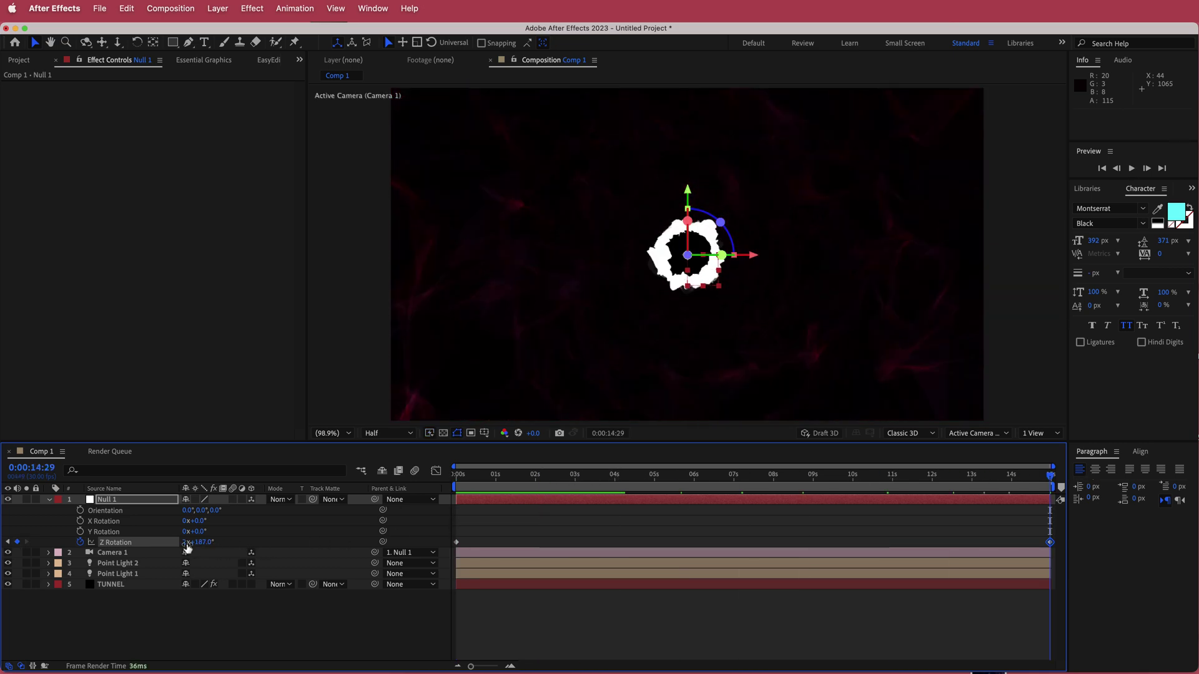
left_click(185, 543)
key("Return")
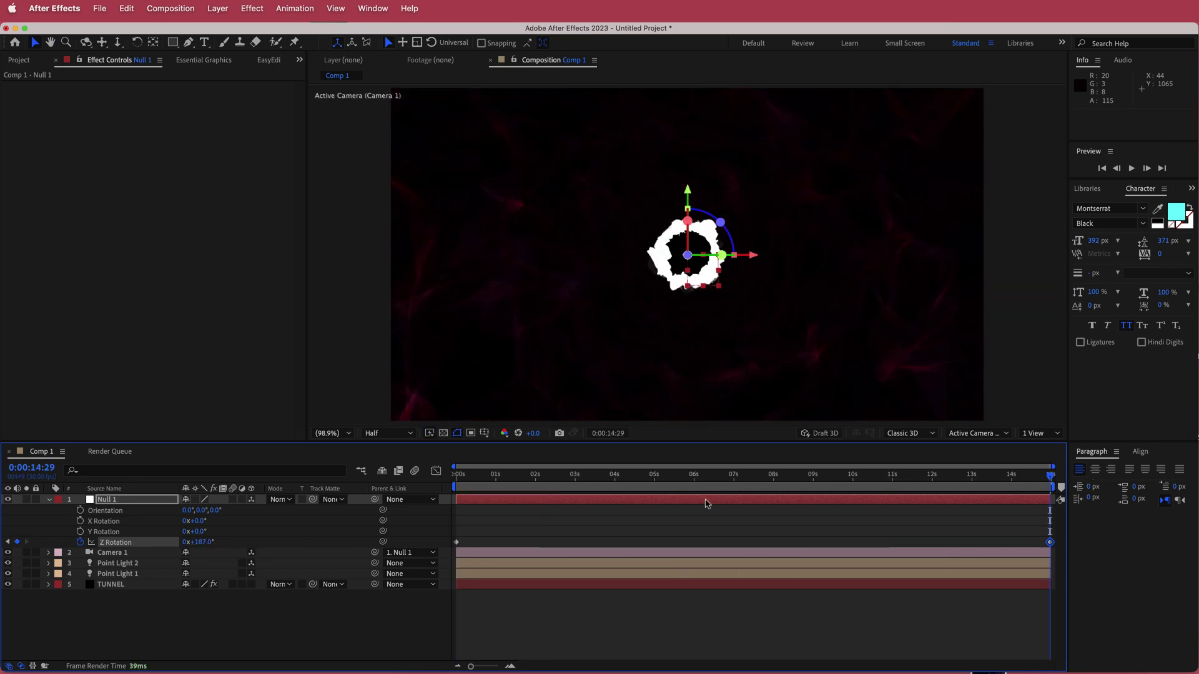
left_click_drag(1054, 481, 455, 477)
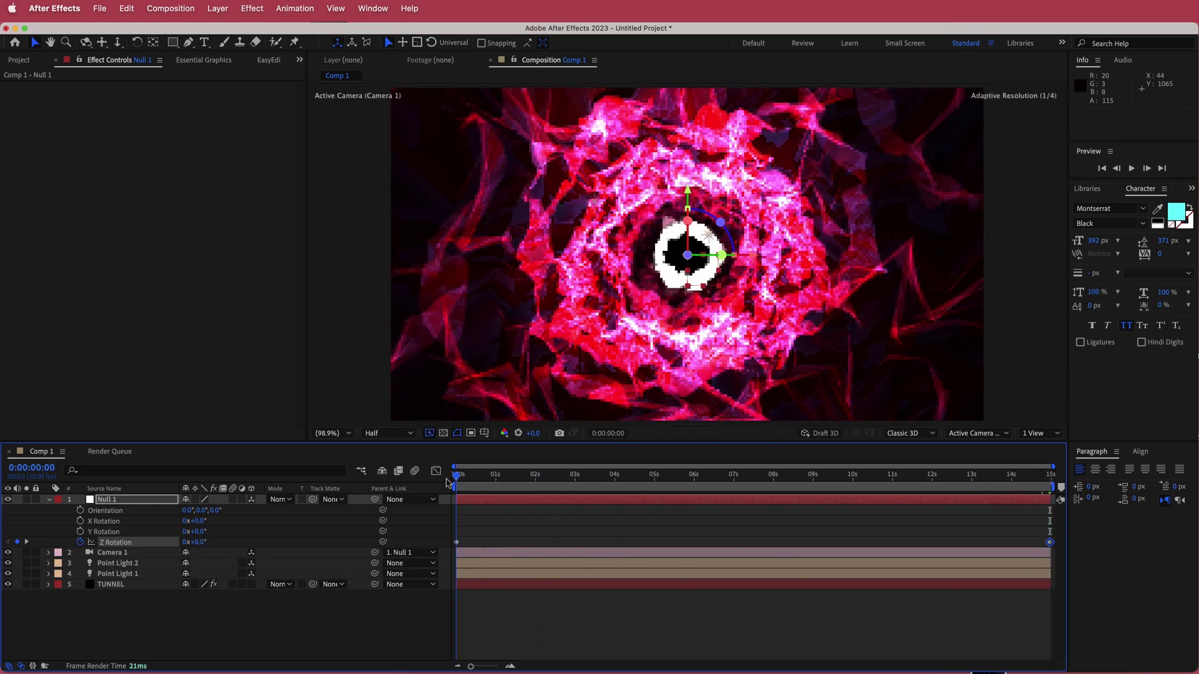
key("space")
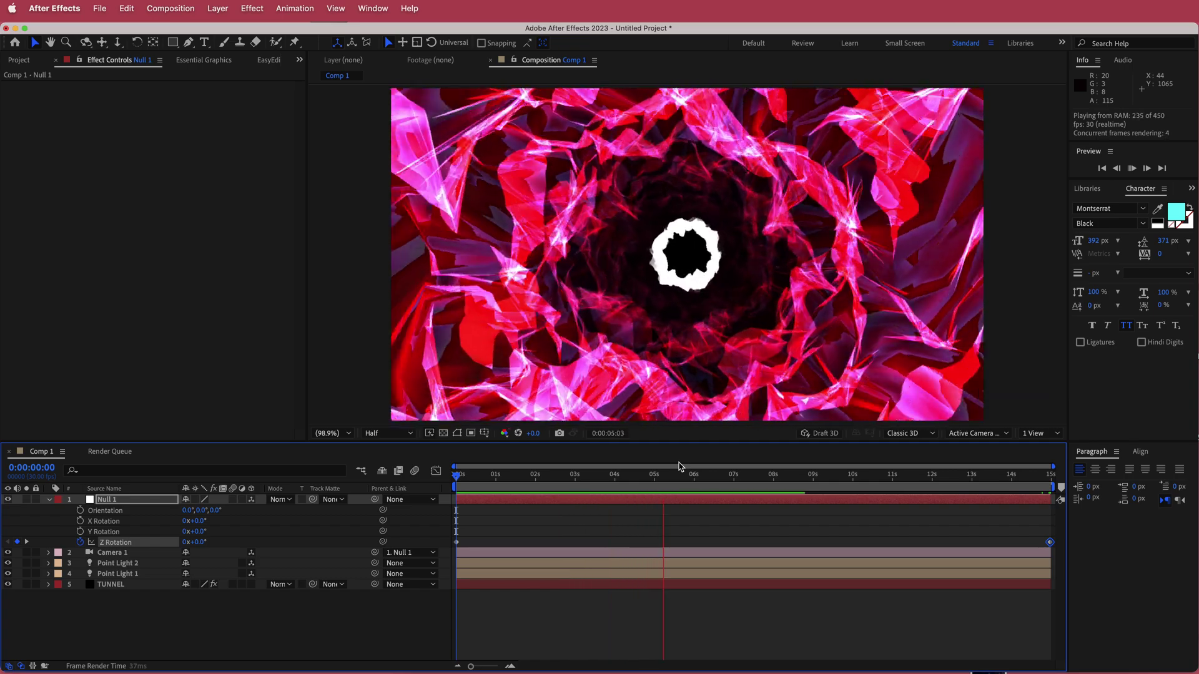
key("space")
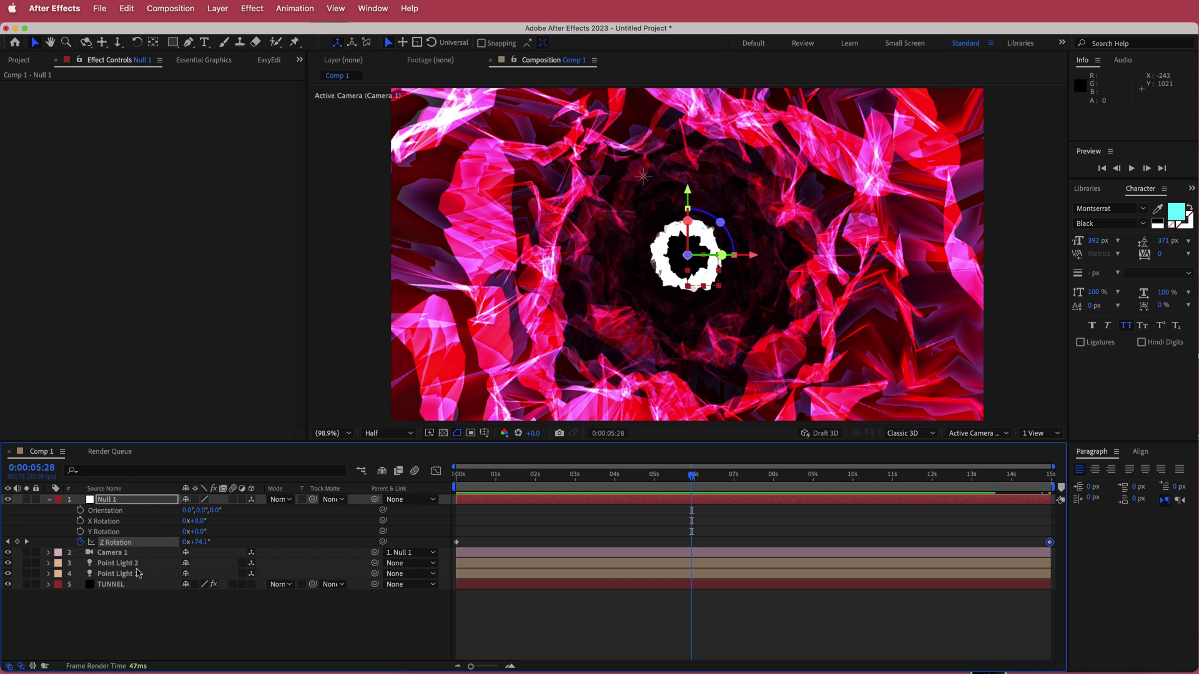
Step: Set the TUNNEL layer's Mir 3 Rendering Depth of Field to Camera Settings
left_click(112, 585)
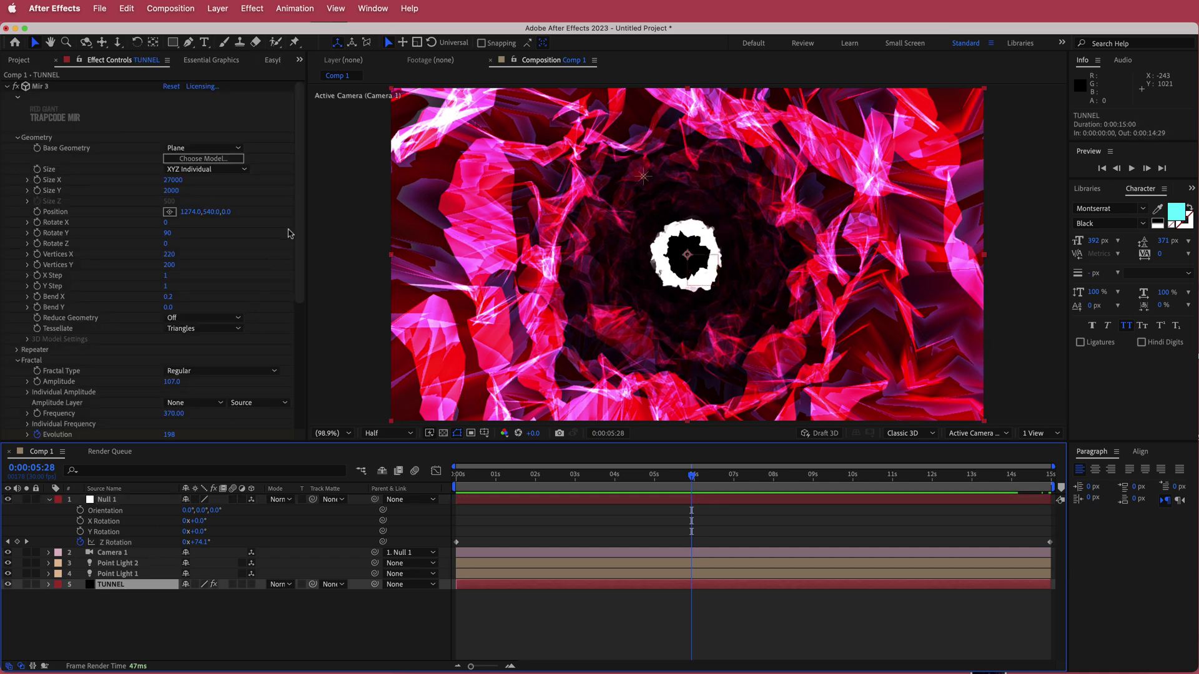
left_click_drag(298, 233, 299, 358)
left_click(16, 434)
scroll(130, 384, "down", 2)
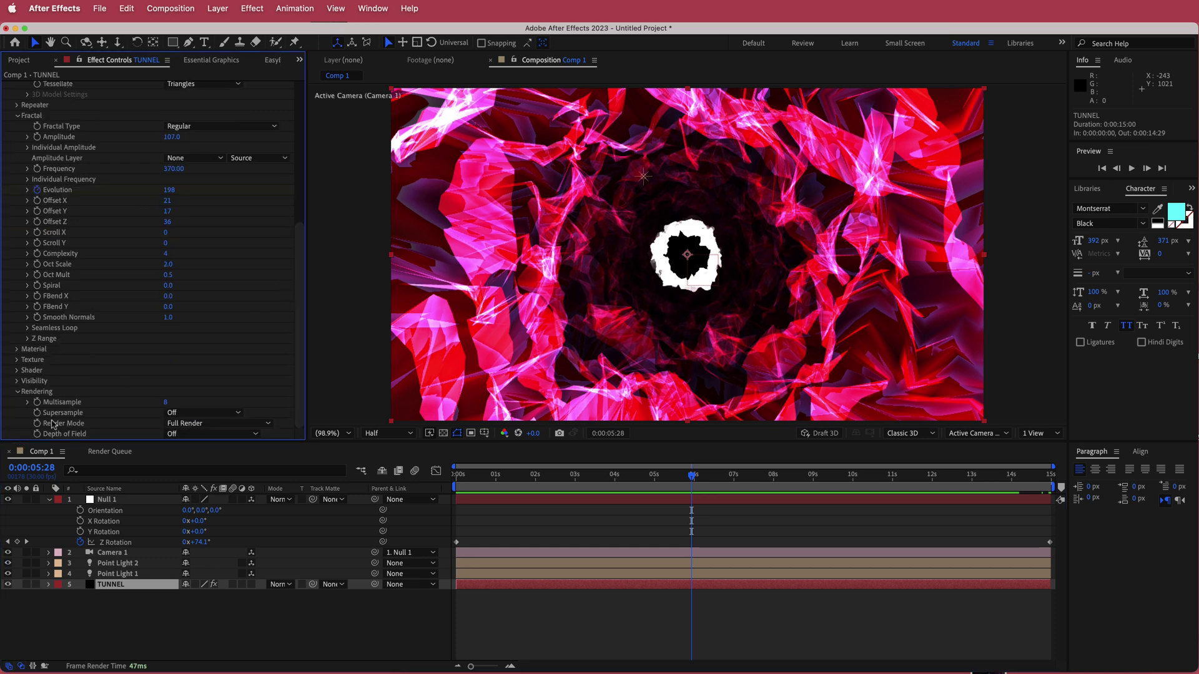
left_click(187, 434)
left_click(212, 462)
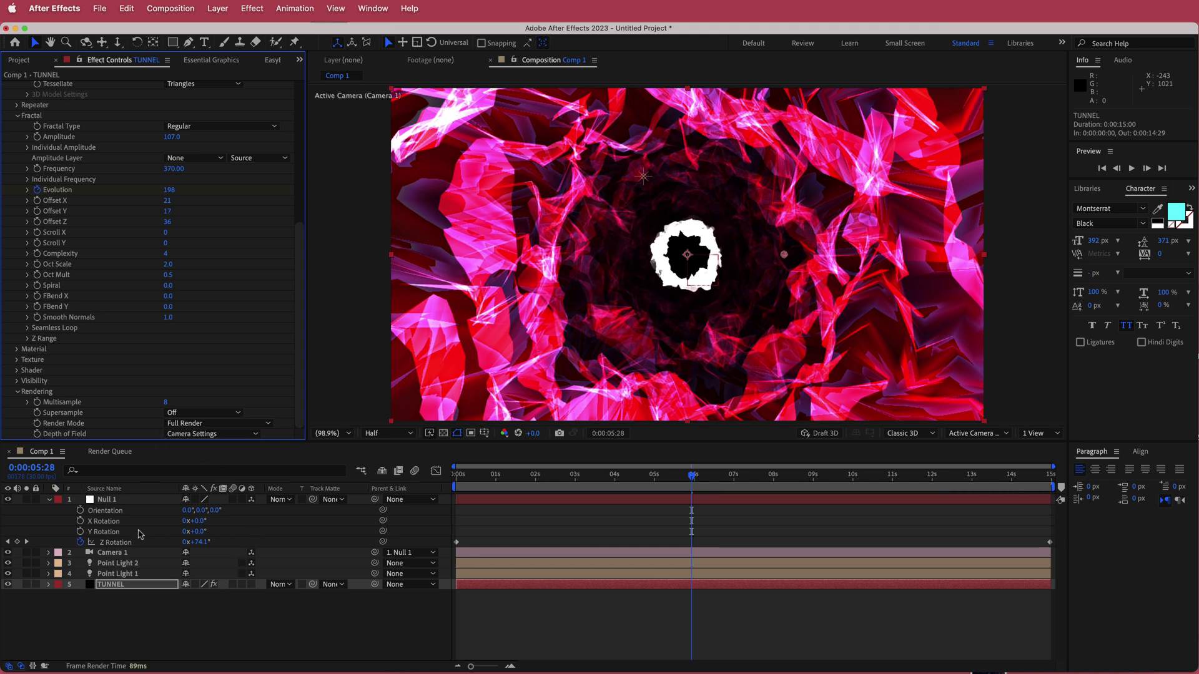
left_click(50, 553)
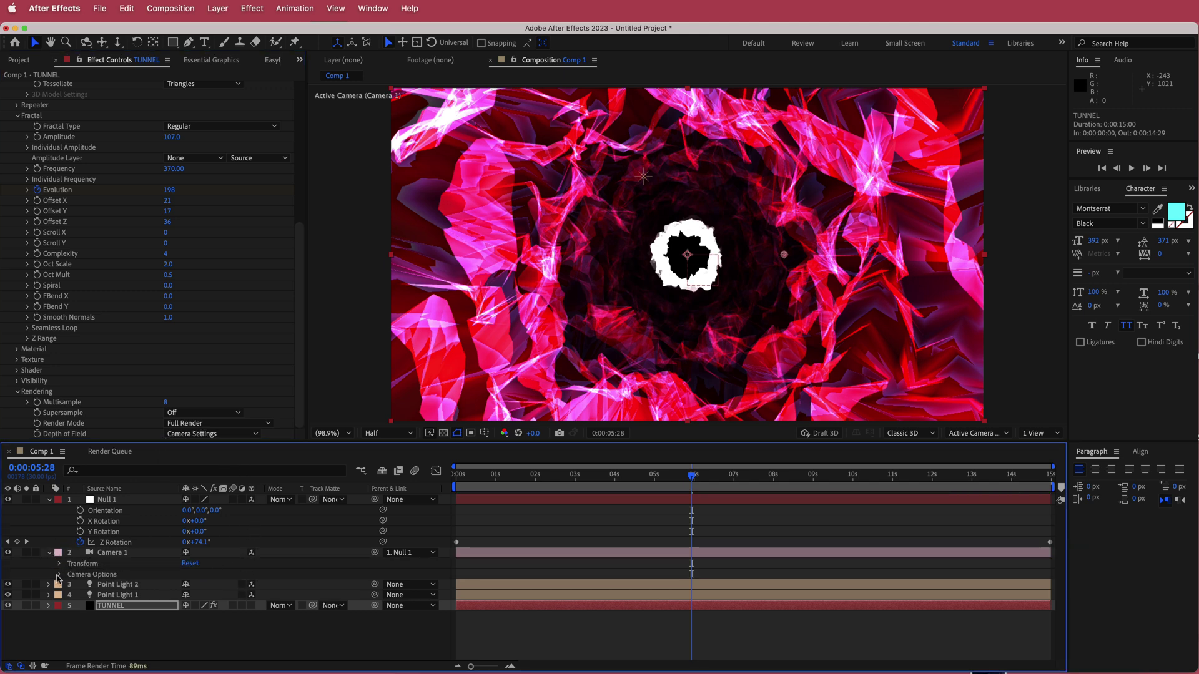
Step: Turn on Camera 1's Depth of Field with a focus distance of 3522.7 px
left_click(60, 574)
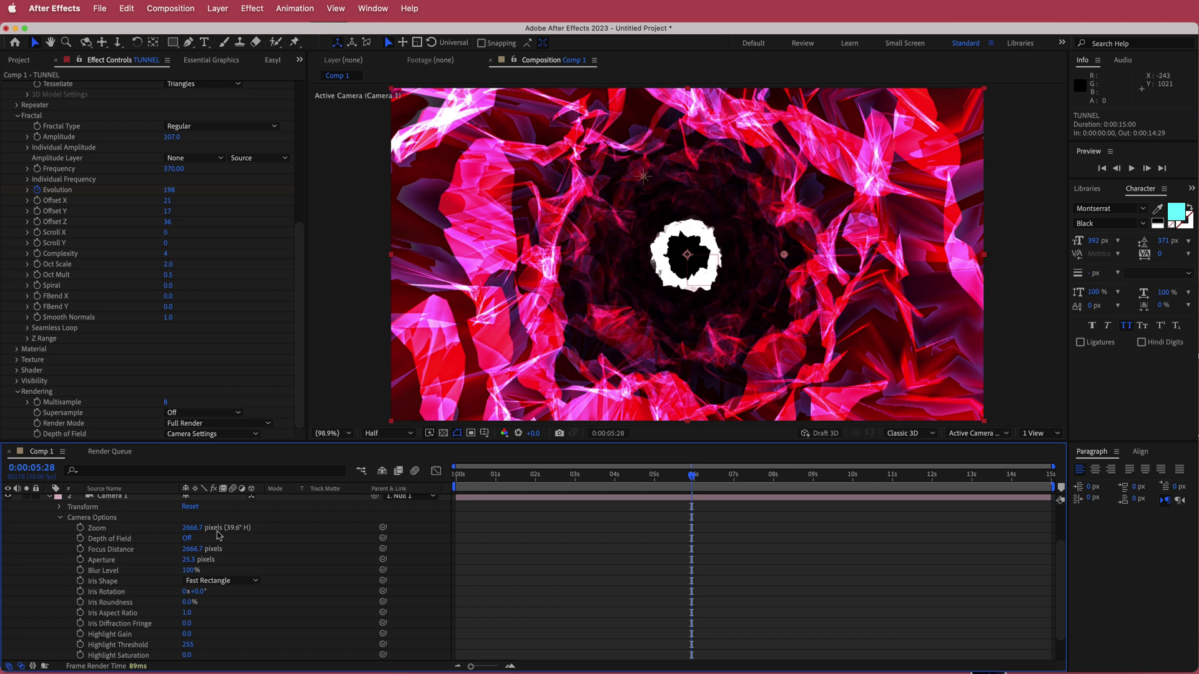
left_click(191, 539)
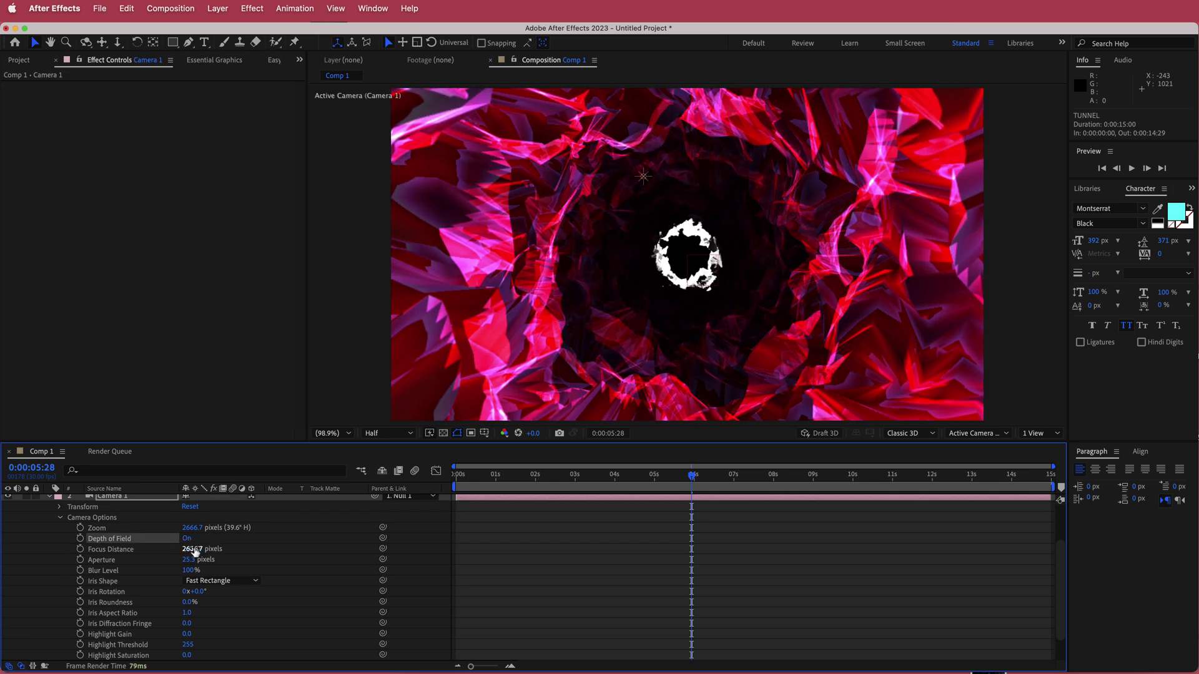
left_click_drag(195, 556, 355, 538)
left_click_drag(447, 535, 650, 535)
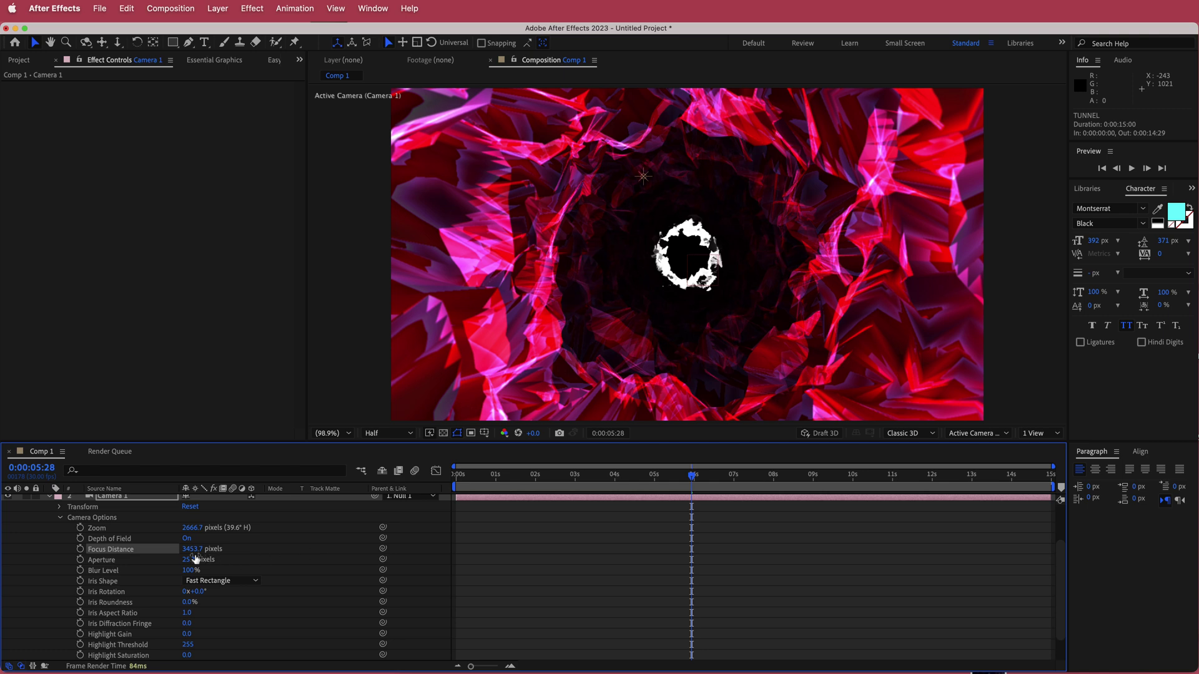
left_click_drag(190, 552, 214, 560)
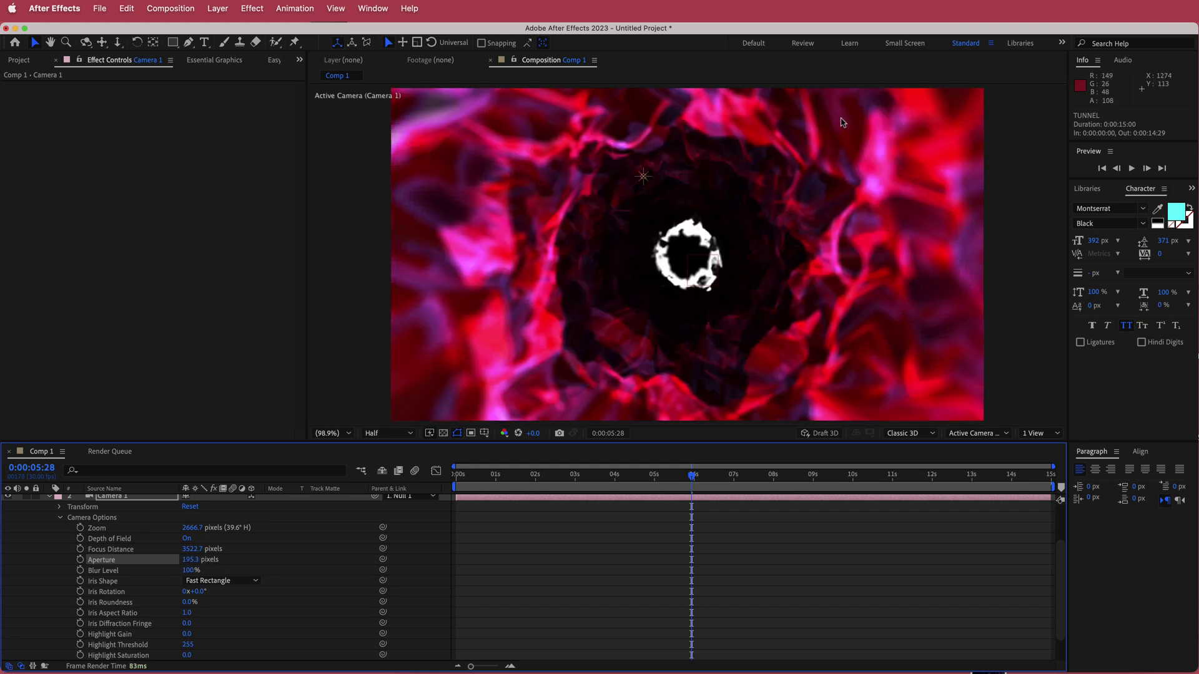
Step: Lower the camera aperture to 152.3 px and preview the blurred tunnel
left_click_drag(693, 481, 455, 476)
left_click_drag(190, 562, 182, 560)
mouse_move(456, 480)
left_mouse_down()
mouse_move(870, 476)
mouse_move(458, 476)
left_mouse_up()
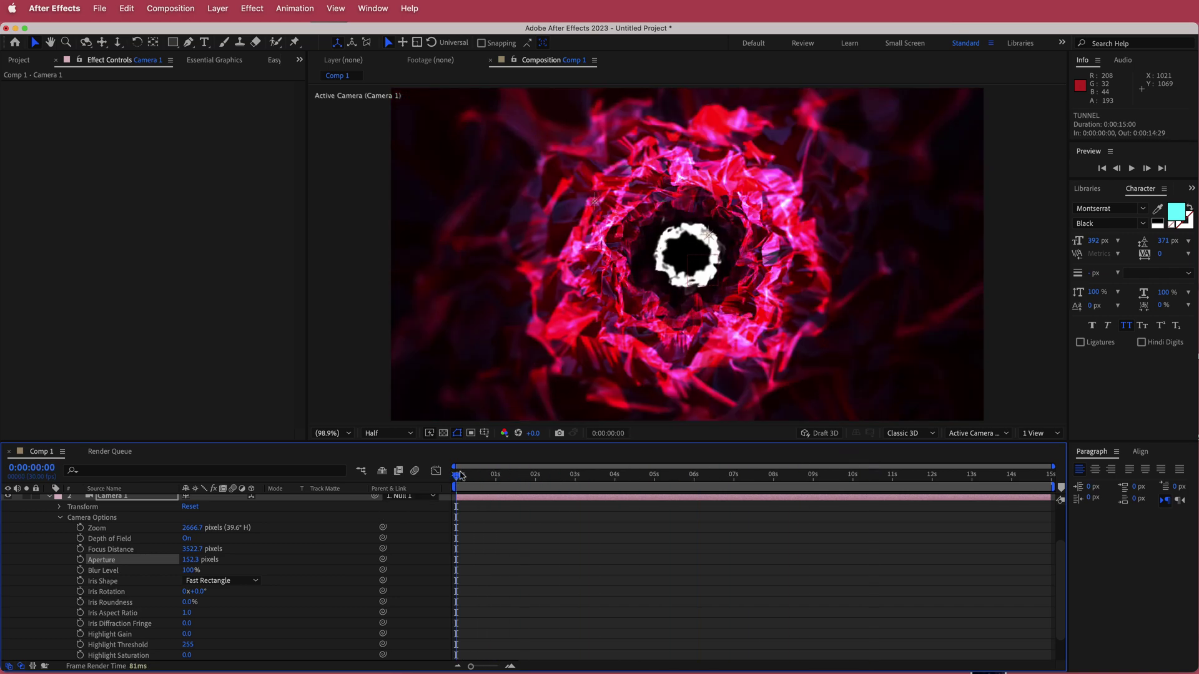
key("space")
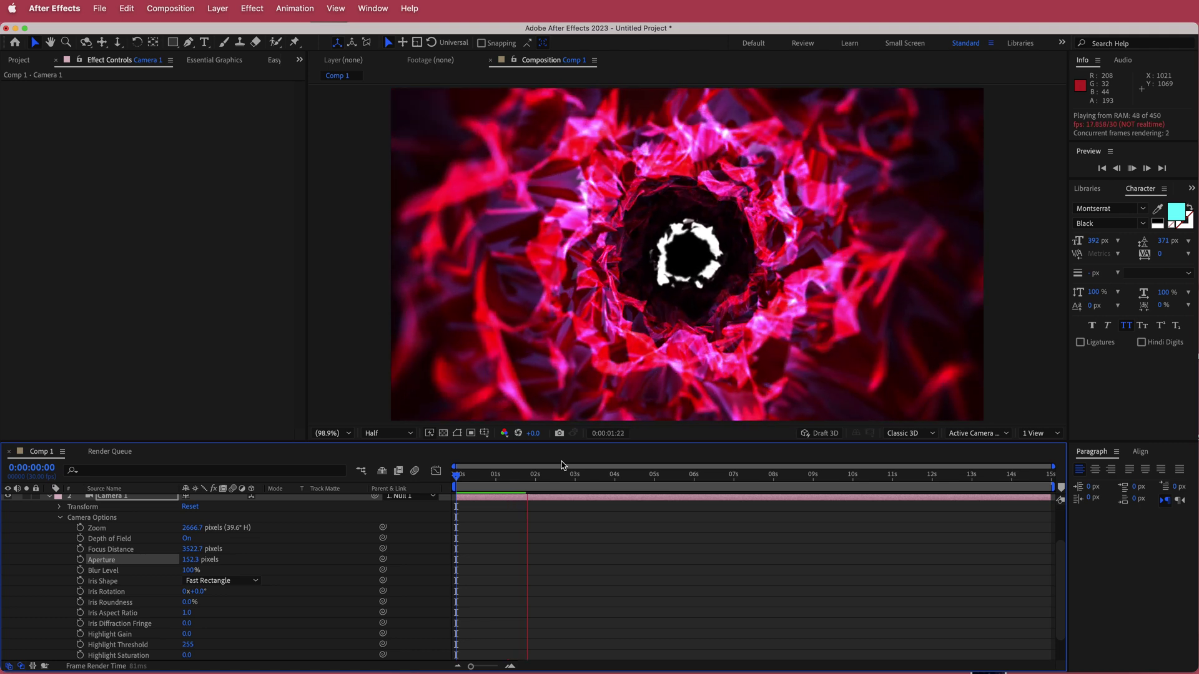
key("space")
left_click(50, 500)
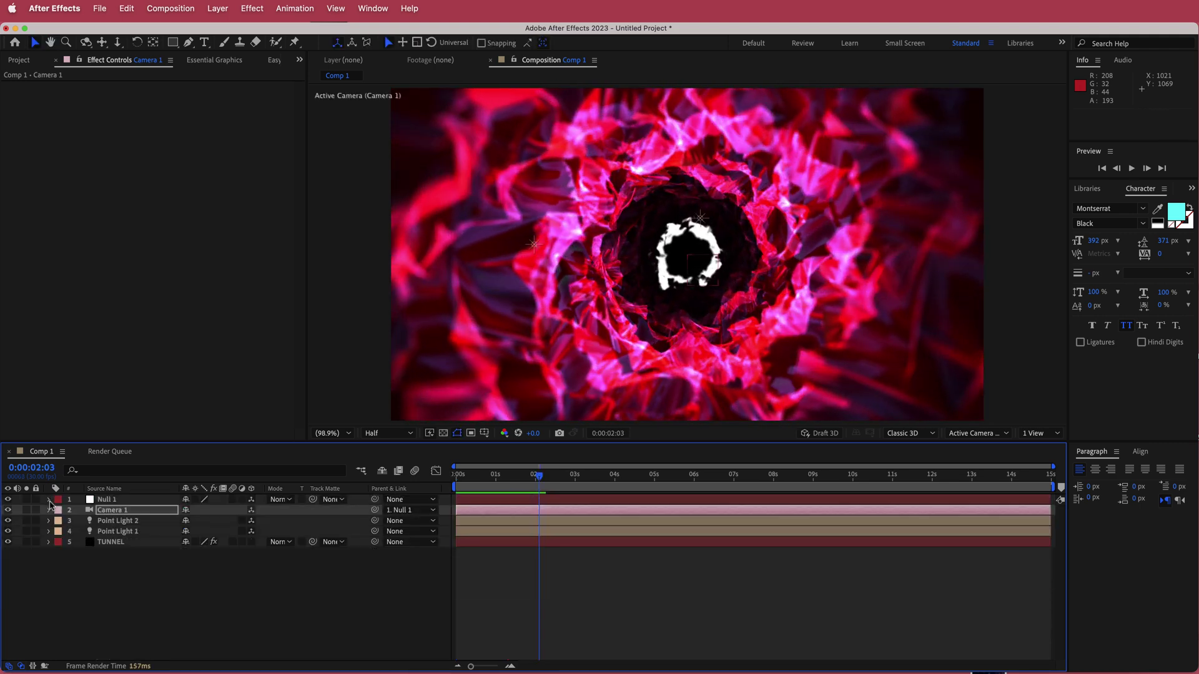
Step: Create Adjustment Layer 1 at the top of the stack and apply Glow via effect search
right_click(362, 501)
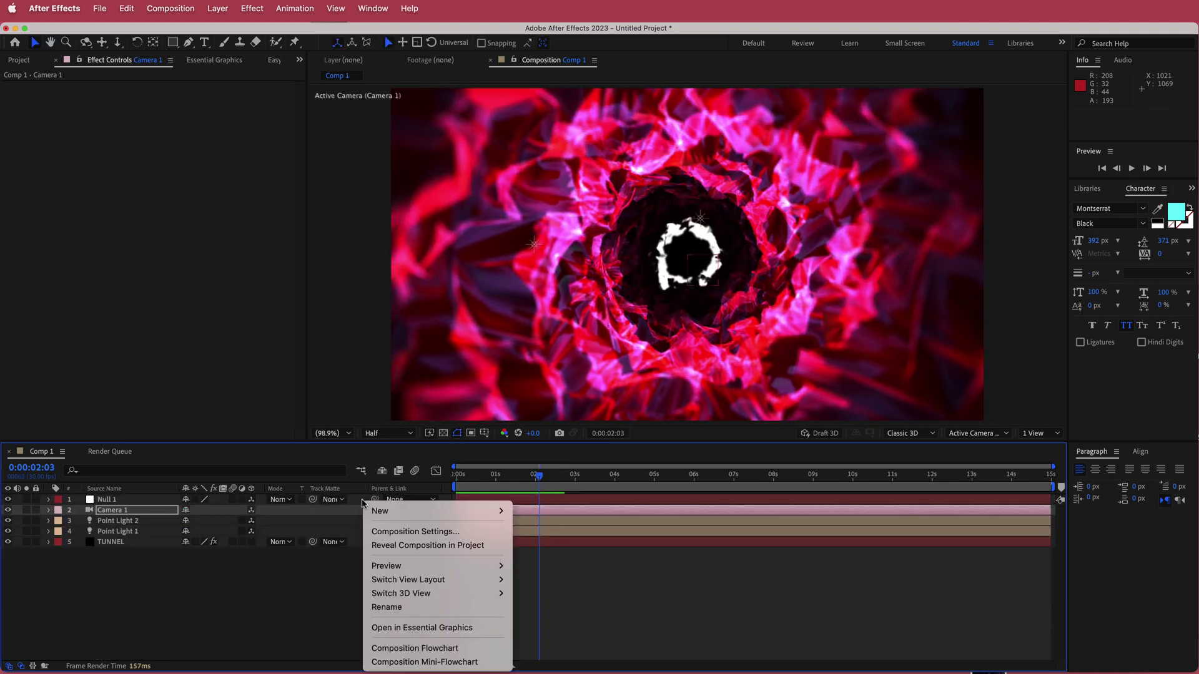
mouse_move(392, 510)
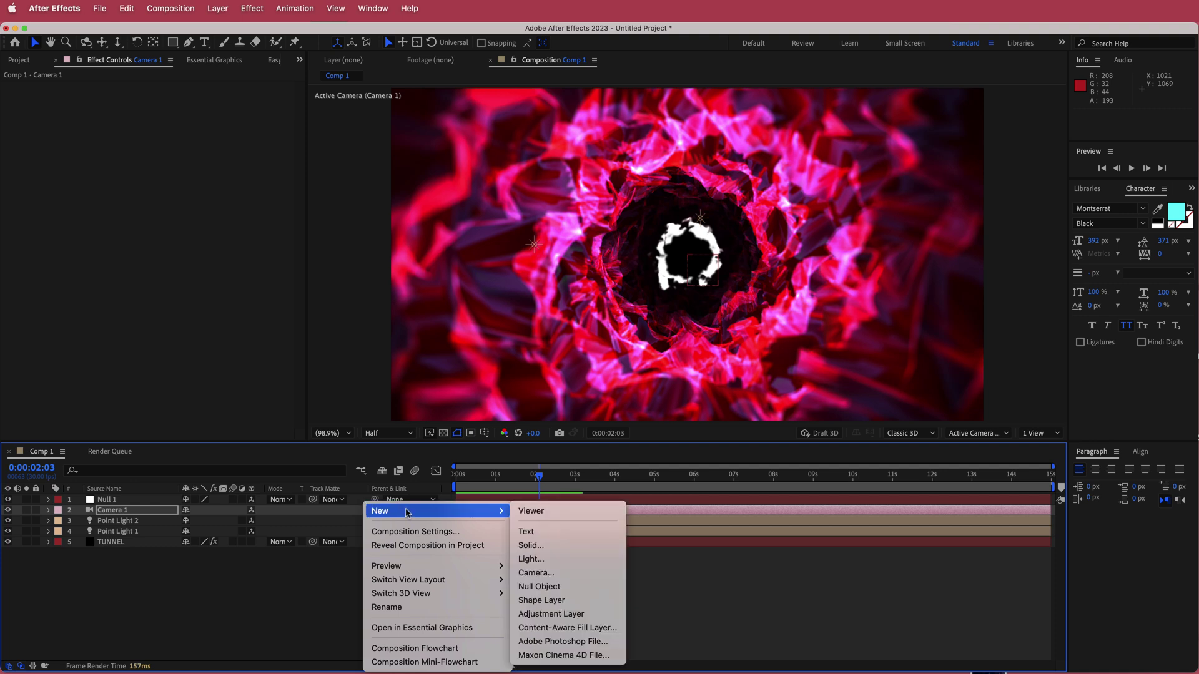
left_click(594, 613)
left_click_drag(134, 510, 135, 500)
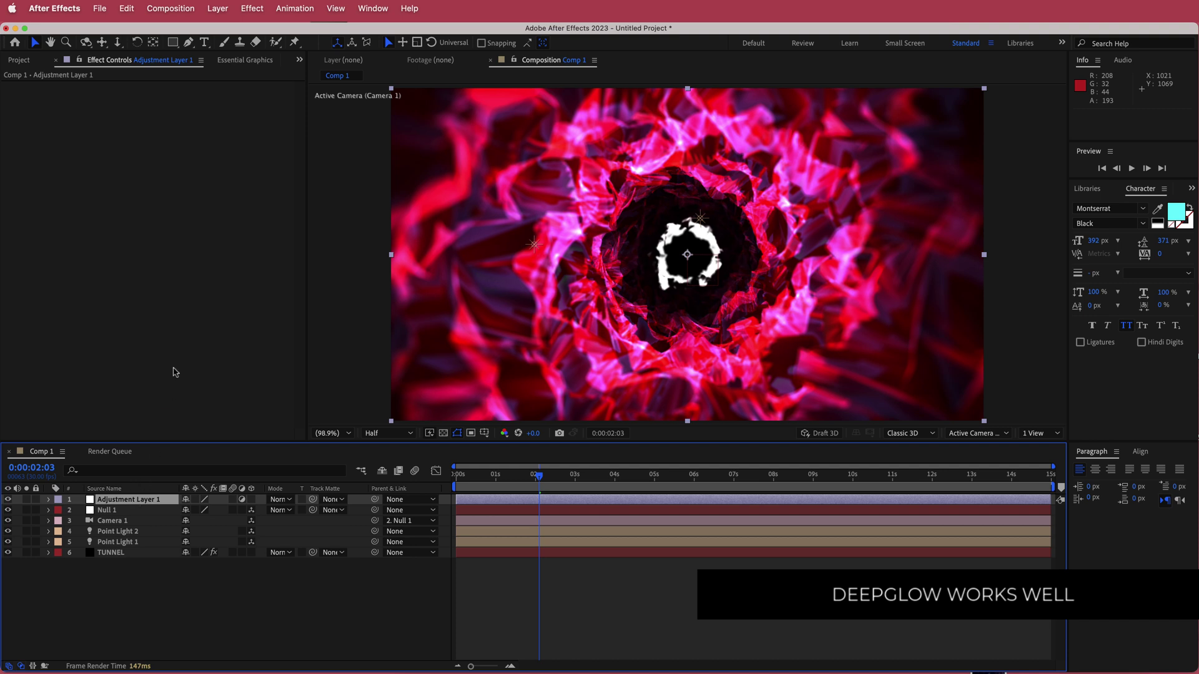
key("ctrl+space")
type("glow")
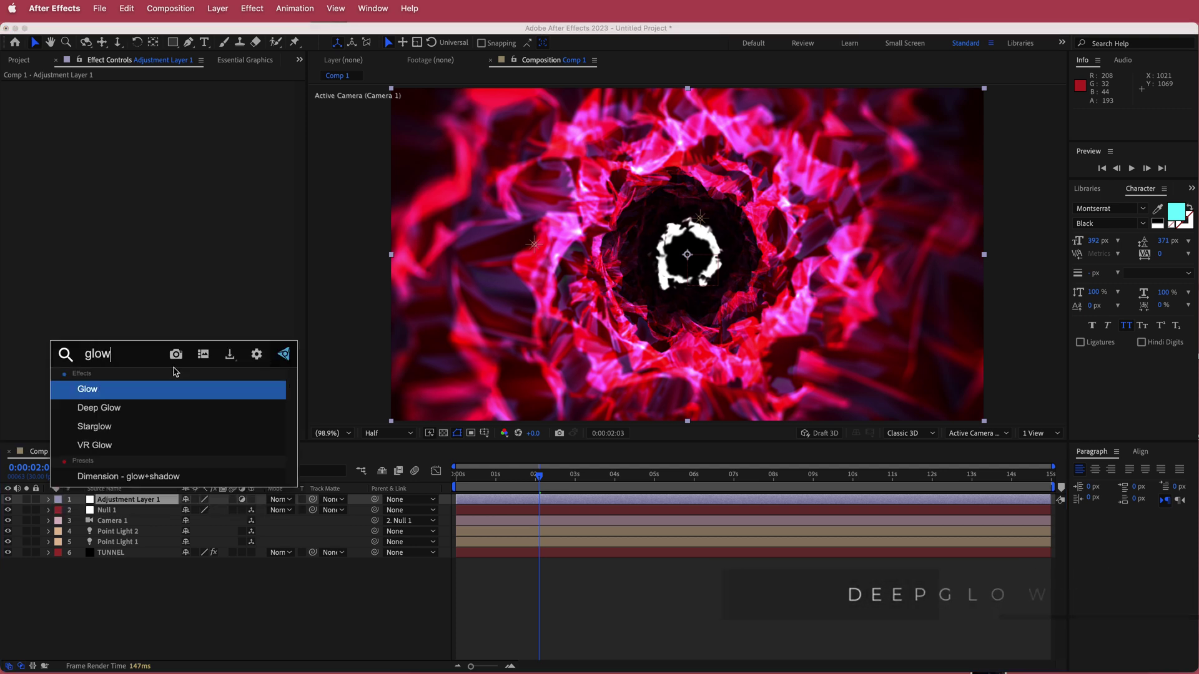
key("Return")
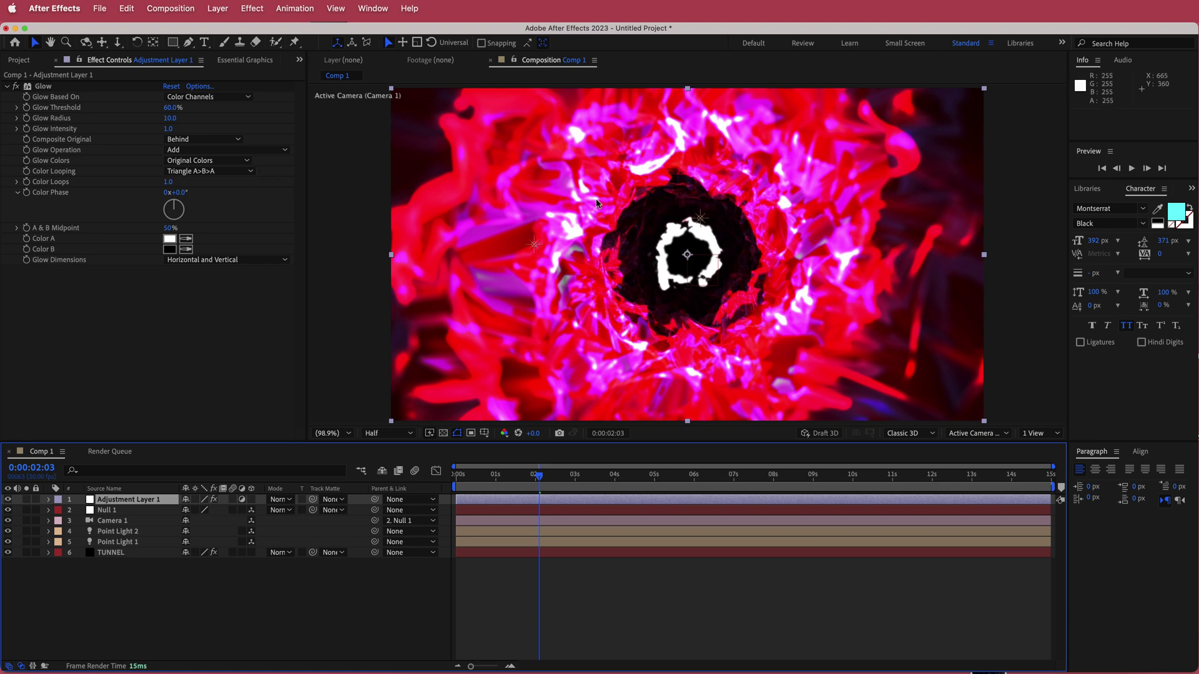
Step: Set the Glow threshold to 10%, radius to 36 and intensity to 0.8
left_click(170, 108)
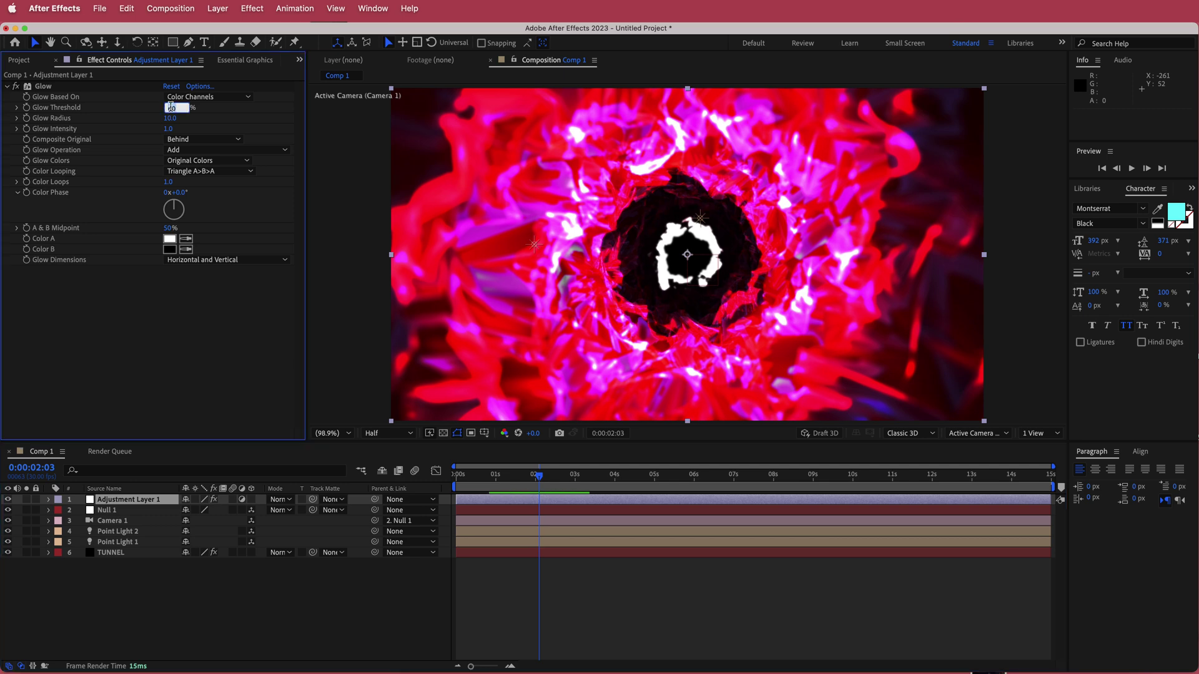
key("Return")
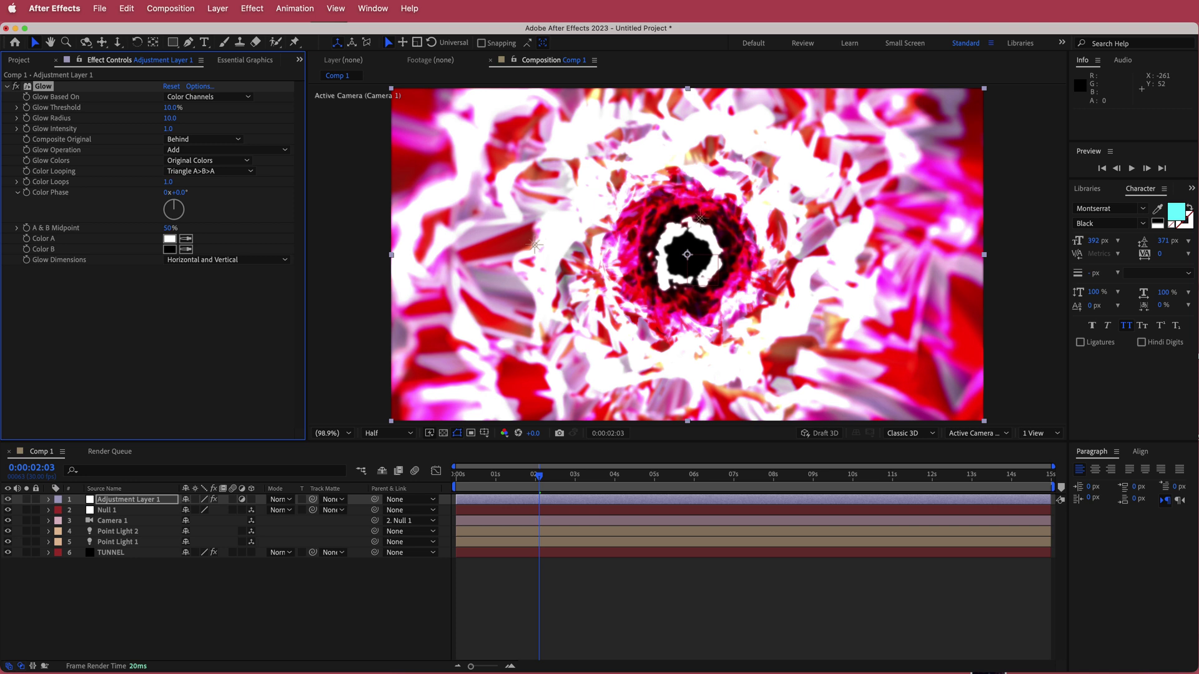
left_click(172, 118)
type("36")
key("Return")
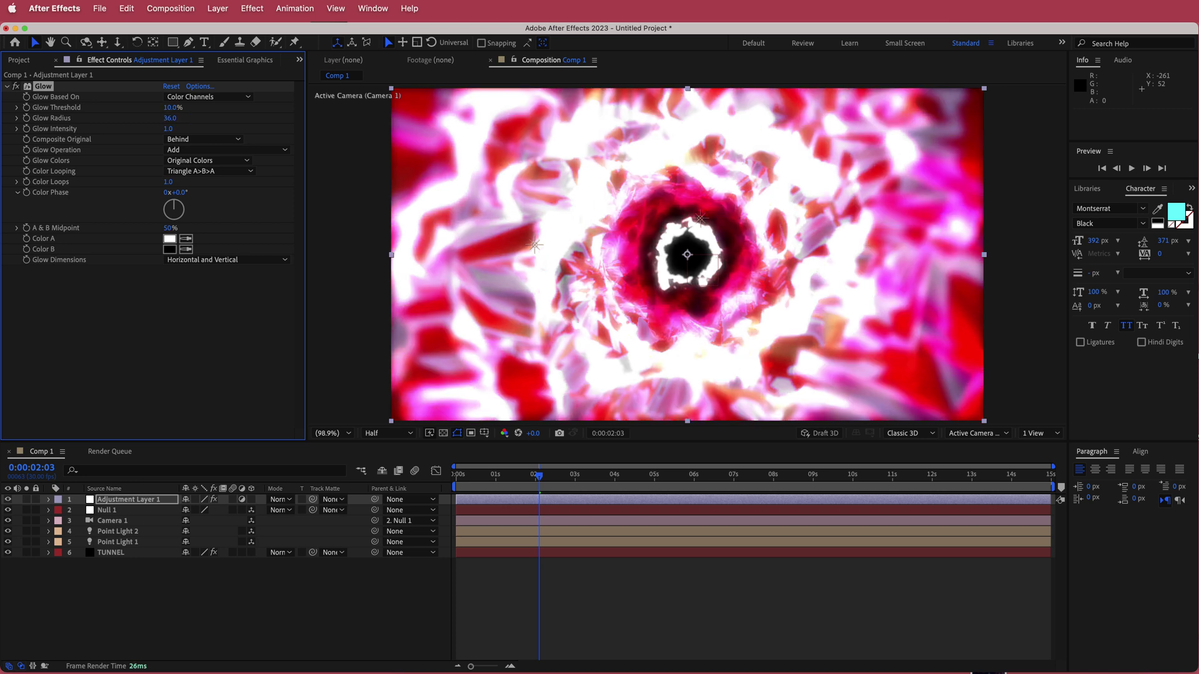
left_click(169, 128)
type("0.8")
key("Return")
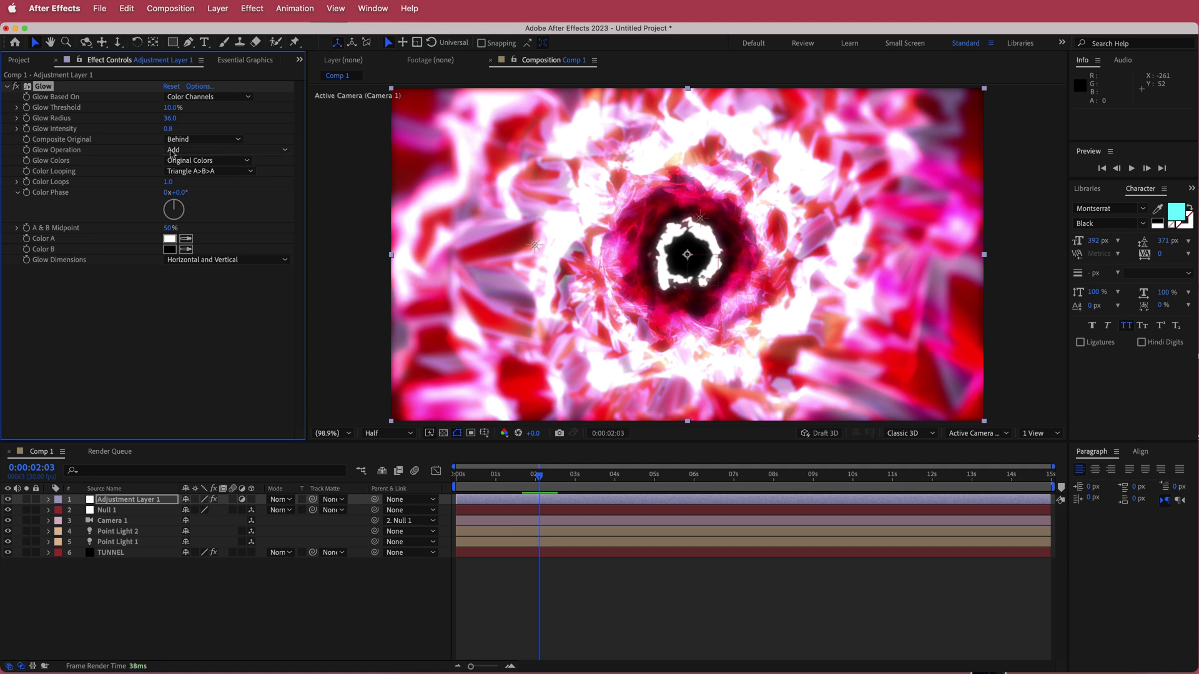
Step: Set Glow Operation to Overlay and bring up a colour palette site for the A/B colours
left_click(175, 151)
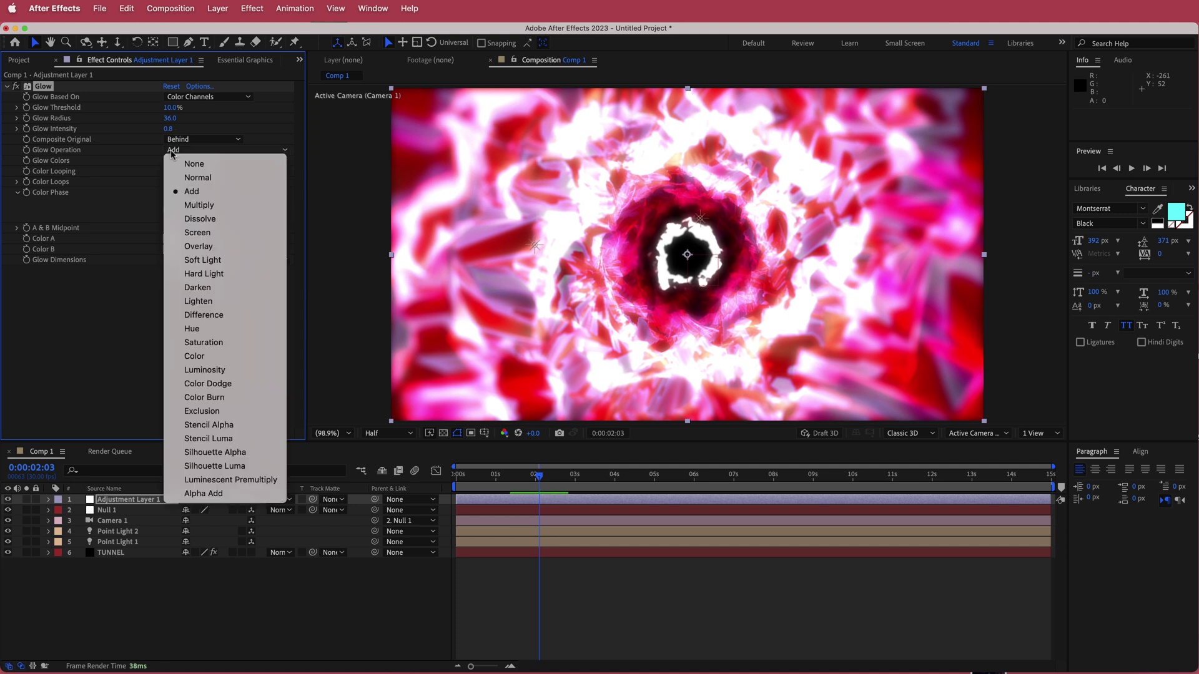
left_click(226, 247)
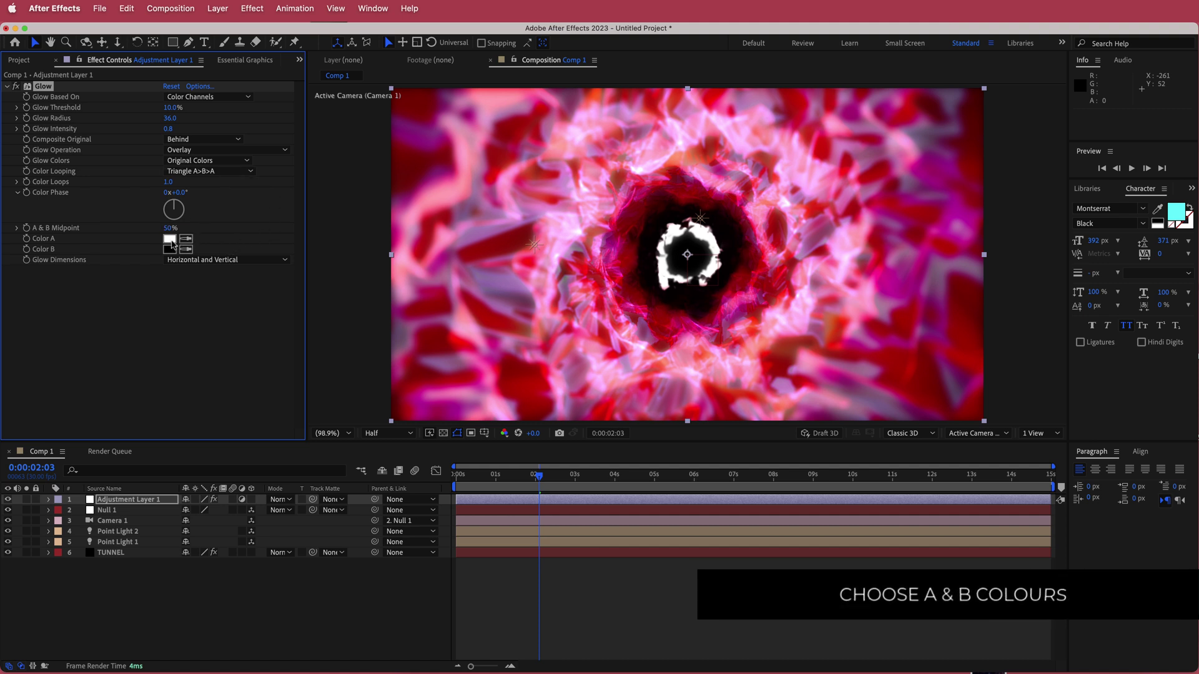
key("super+Tab")
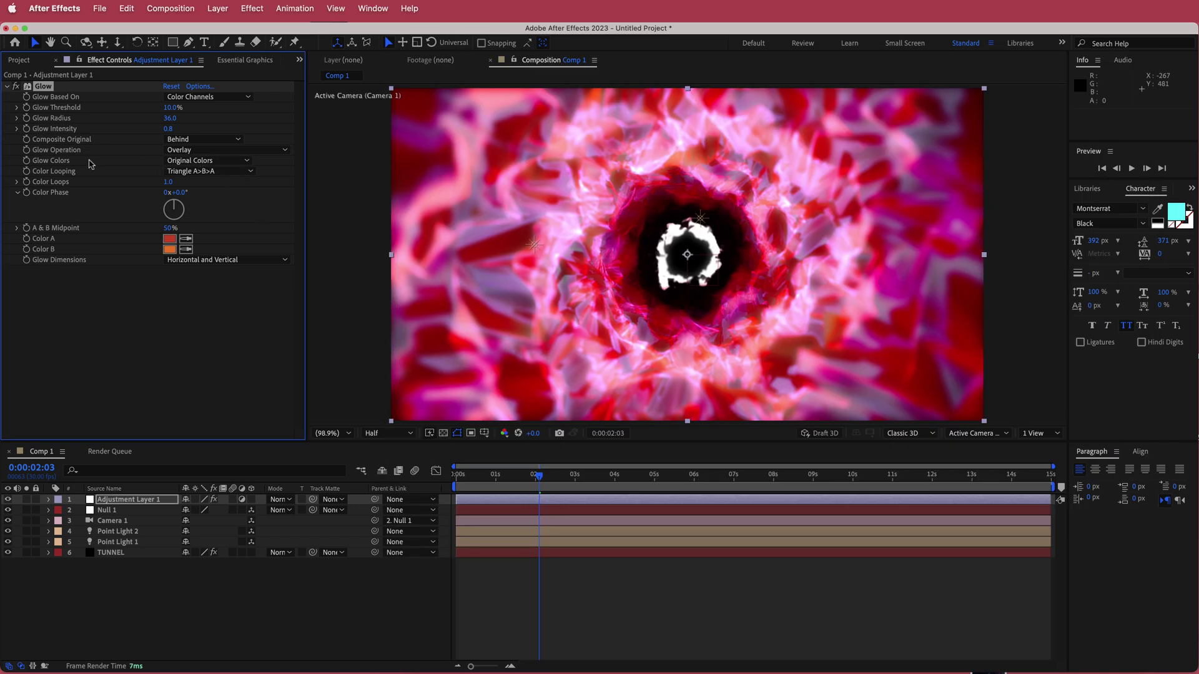
Step: Set Glow Colors to A & B Colors, preview the deep red tunnel, and duplicate Glow as Glow 2
left_click(197, 163)
left_click(211, 189)
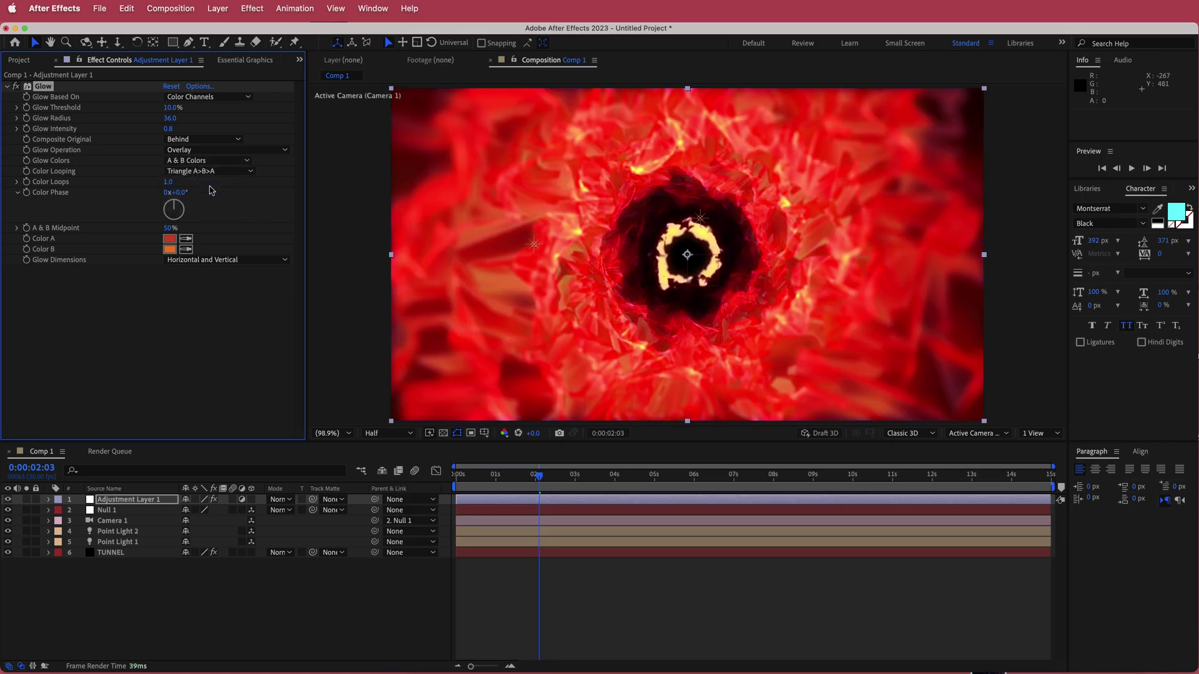
mouse_move(539, 476)
left_mouse_down()
mouse_move(503, 478)
mouse_move(558, 478)
left_mouse_up()
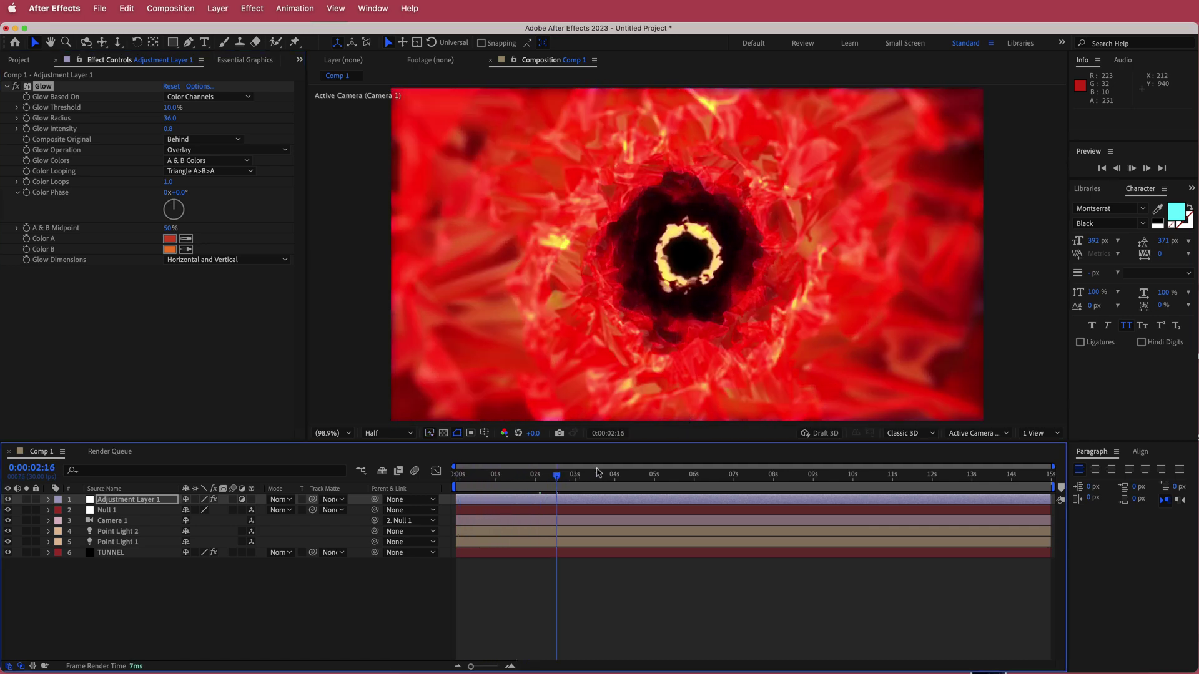
key("space")
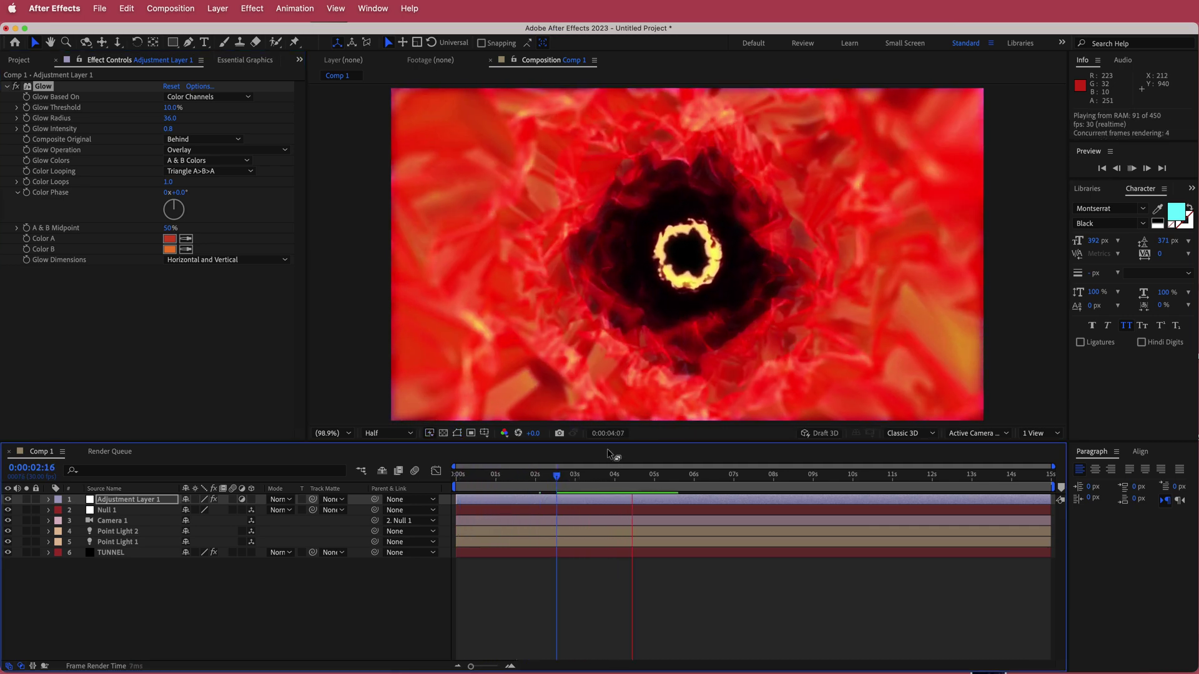
key("space")
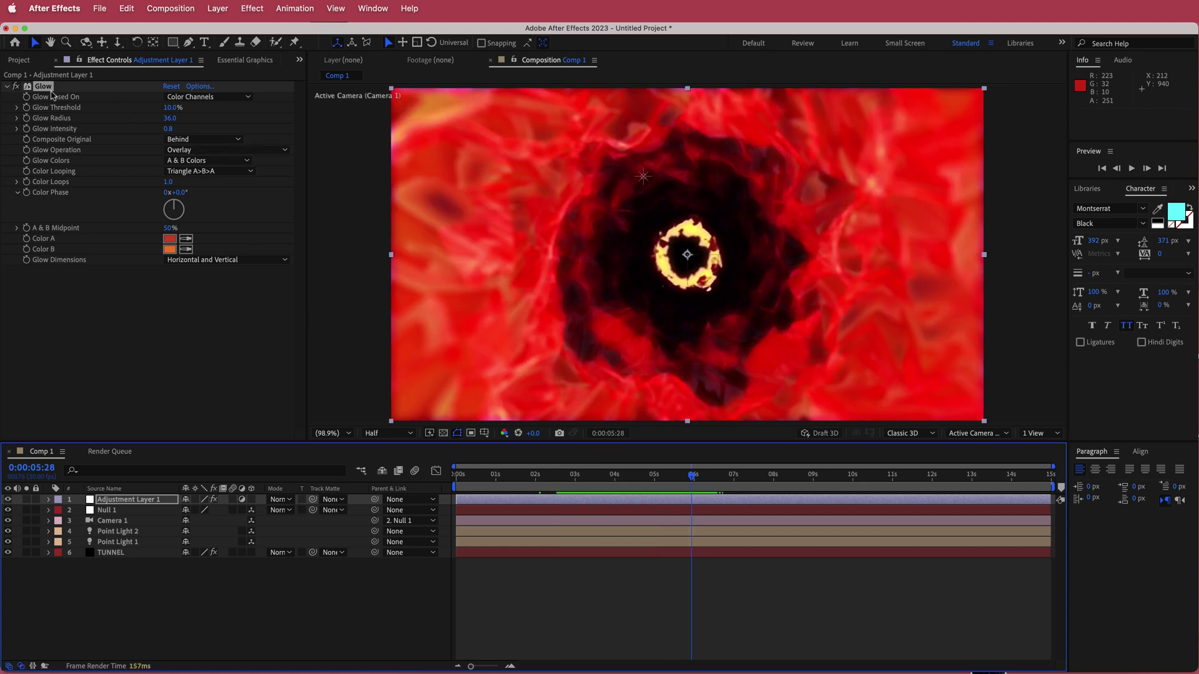
key("super+d")
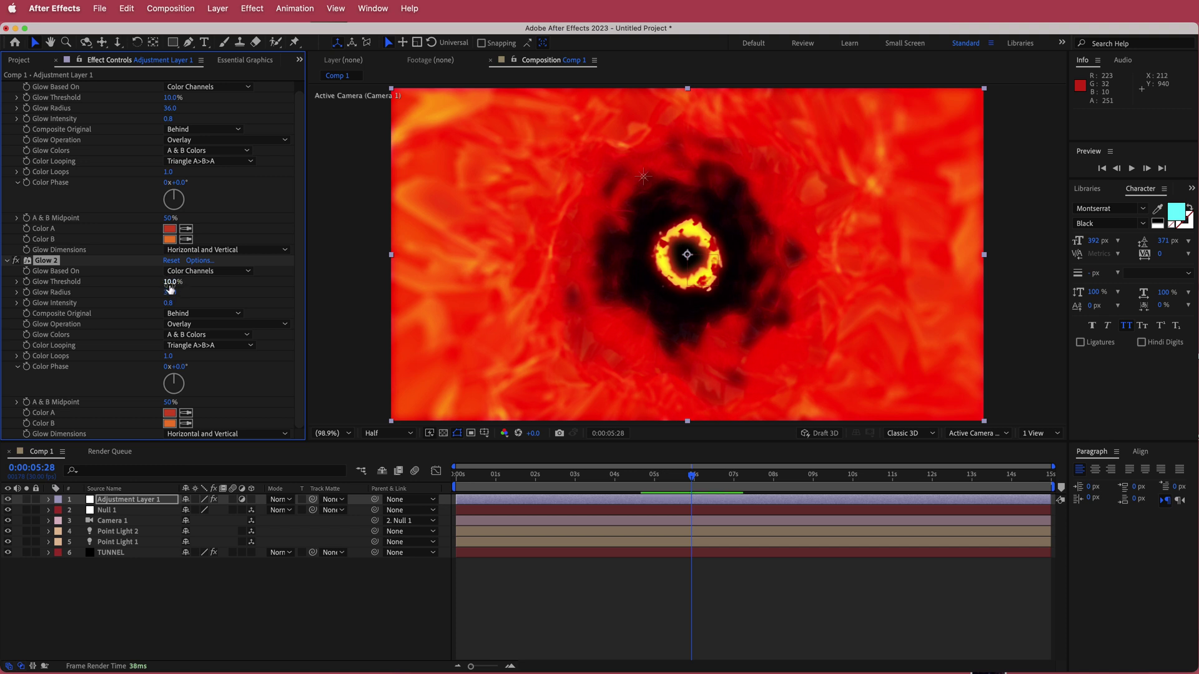
Step: Give Glow 2 a 20% threshold, 107 radius and 0.5 intensity
left_click(170, 284)
type("20")
key("Return")
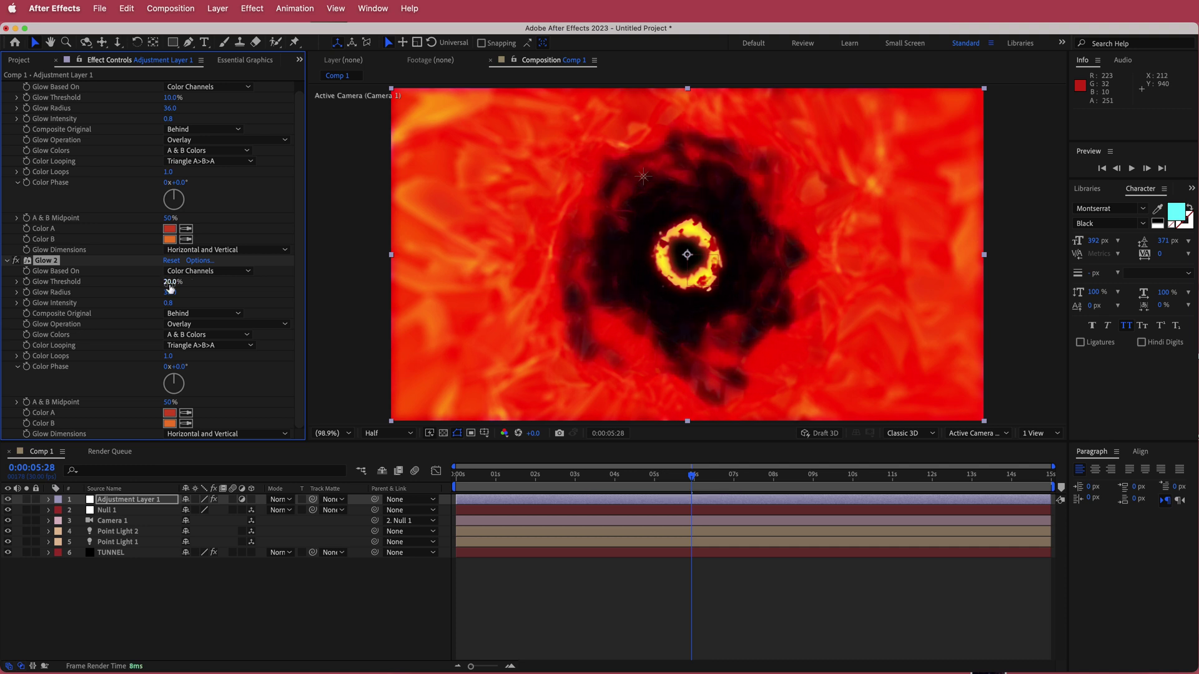
left_click(171, 293)
type("107")
key("Return")
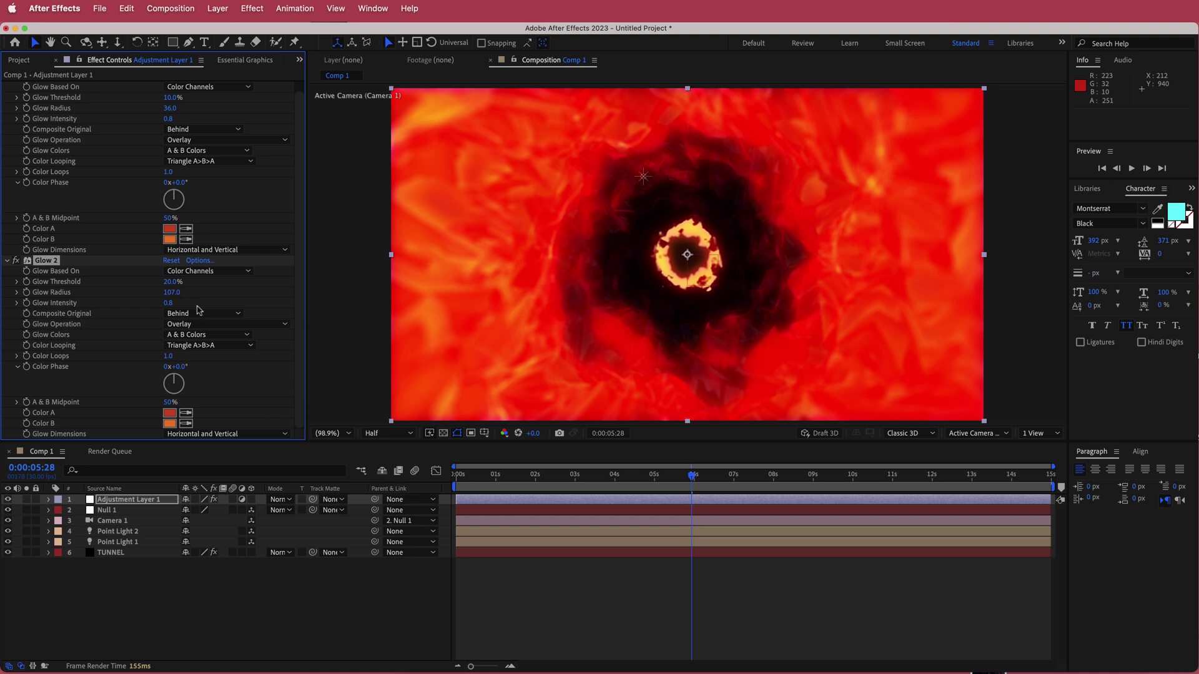
left_click(168, 303)
key("Return")
mouse_move(691, 474)
left_mouse_down()
mouse_move(528, 476)
mouse_move(685, 475)
left_mouse_up()
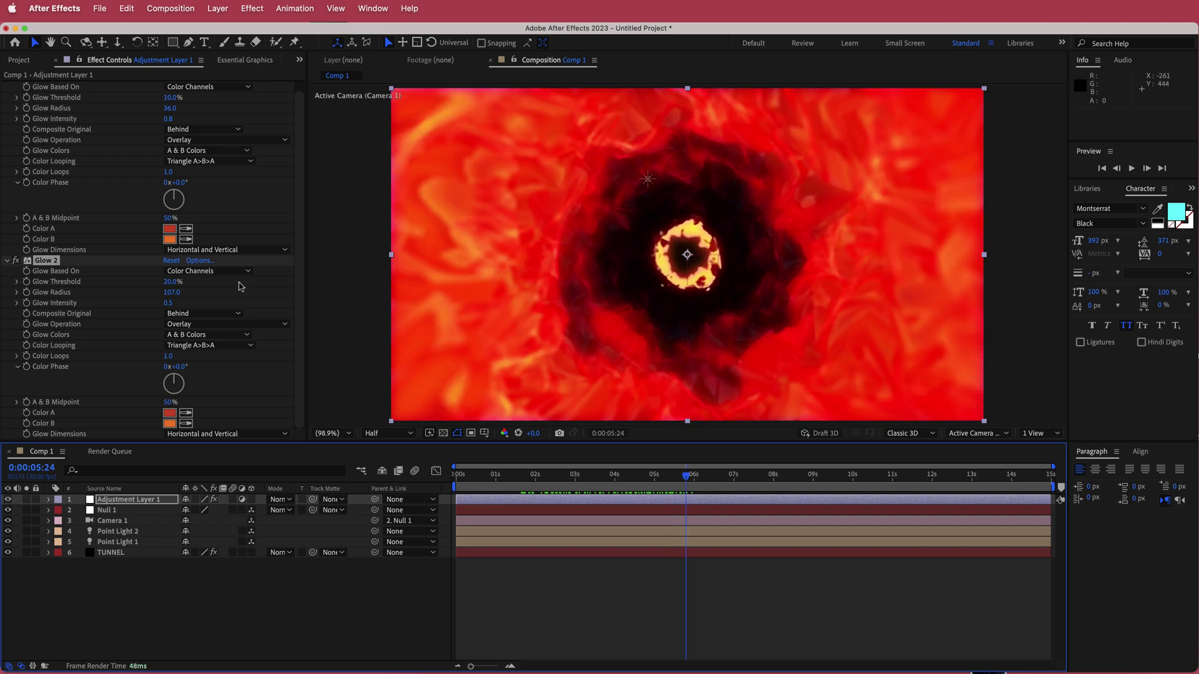
Step: Set Glow 2's operation to Color Dodge, keeping Glow Colors on A & B Colors
left_click(193, 324)
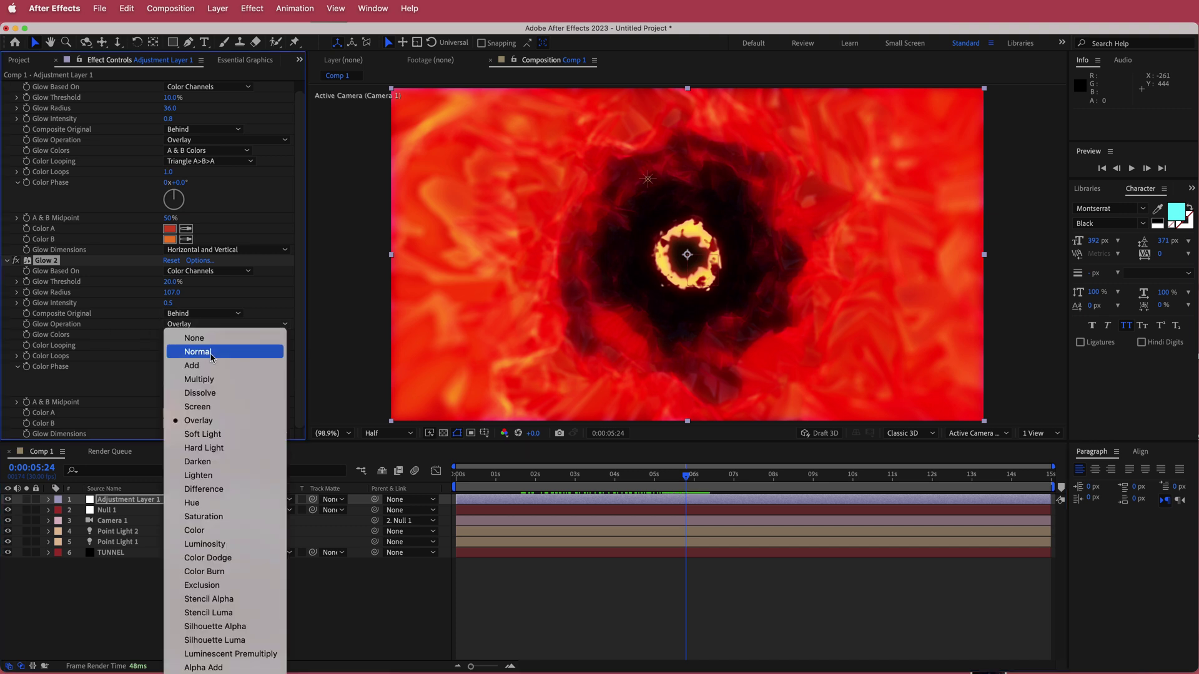
left_click(232, 558)
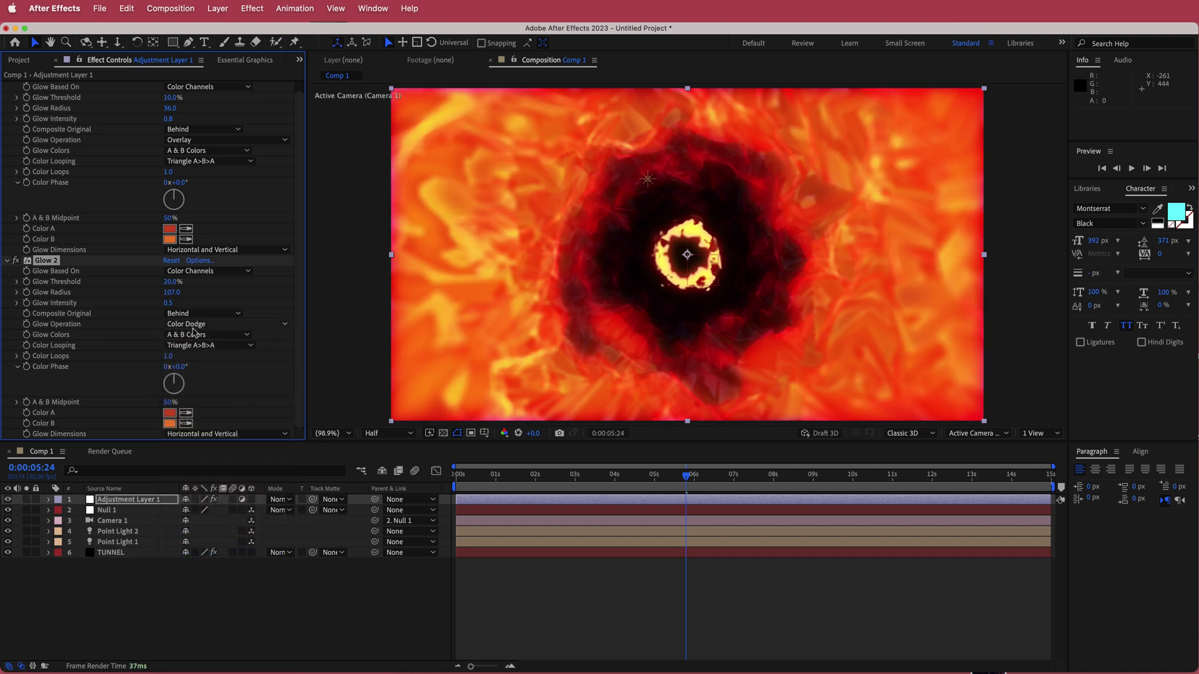
left_click(179, 336)
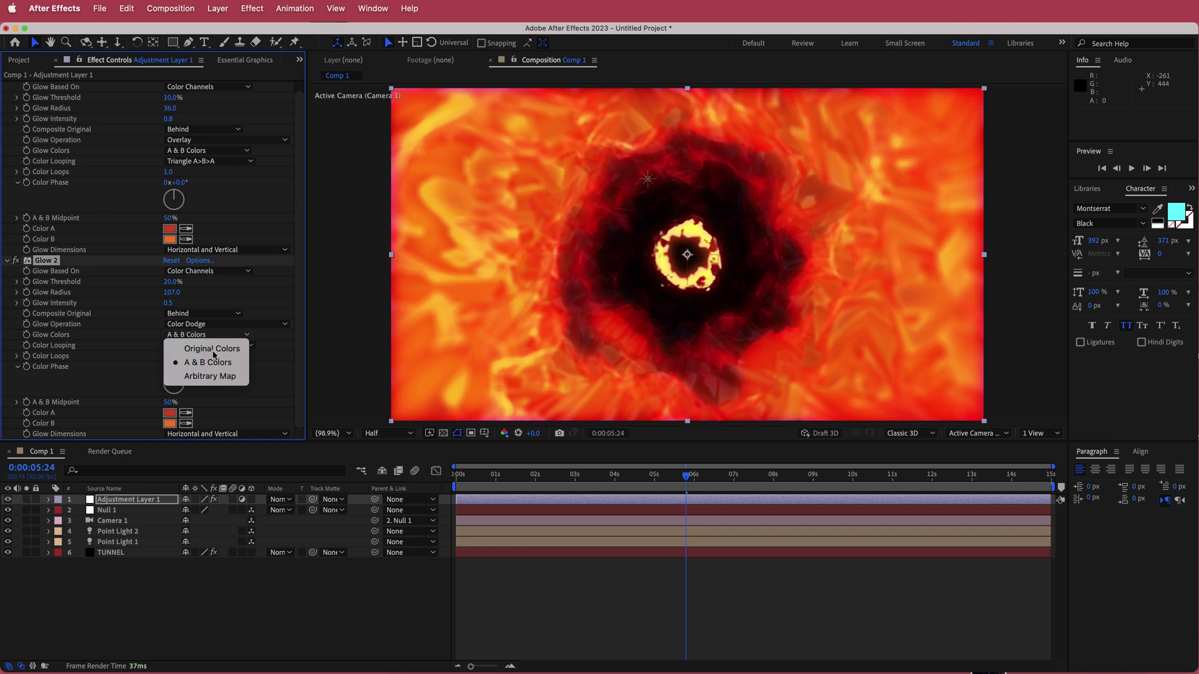
left_click(213, 350)
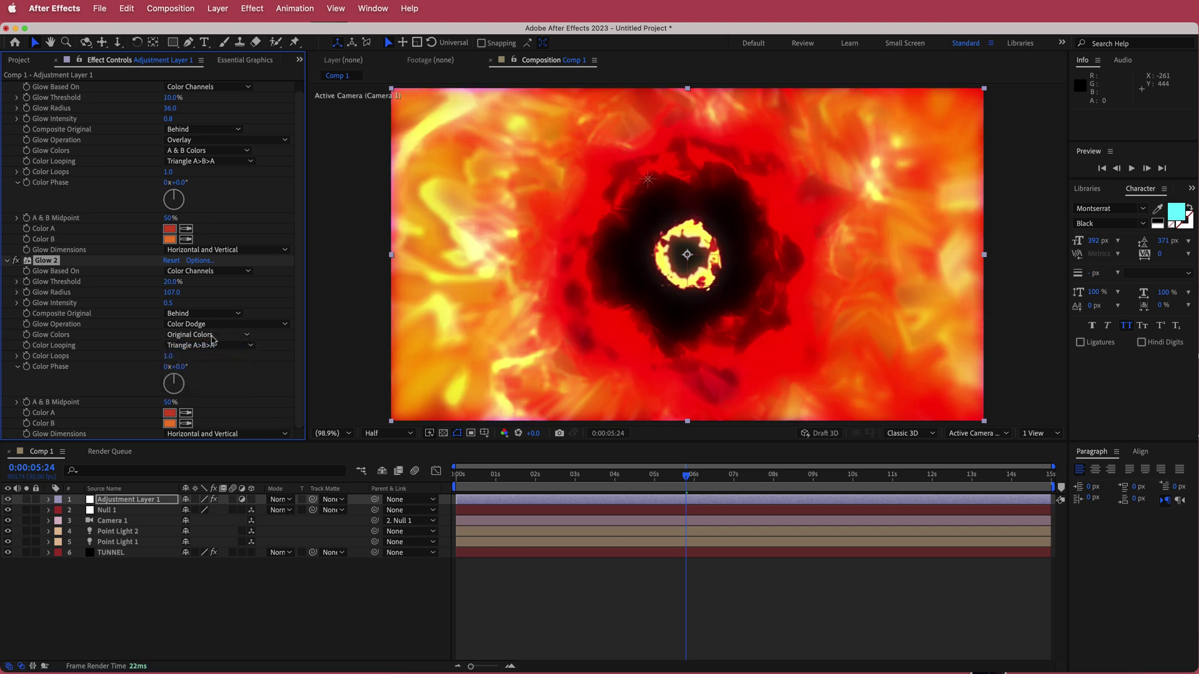
left_click(213, 335)
left_click(213, 363)
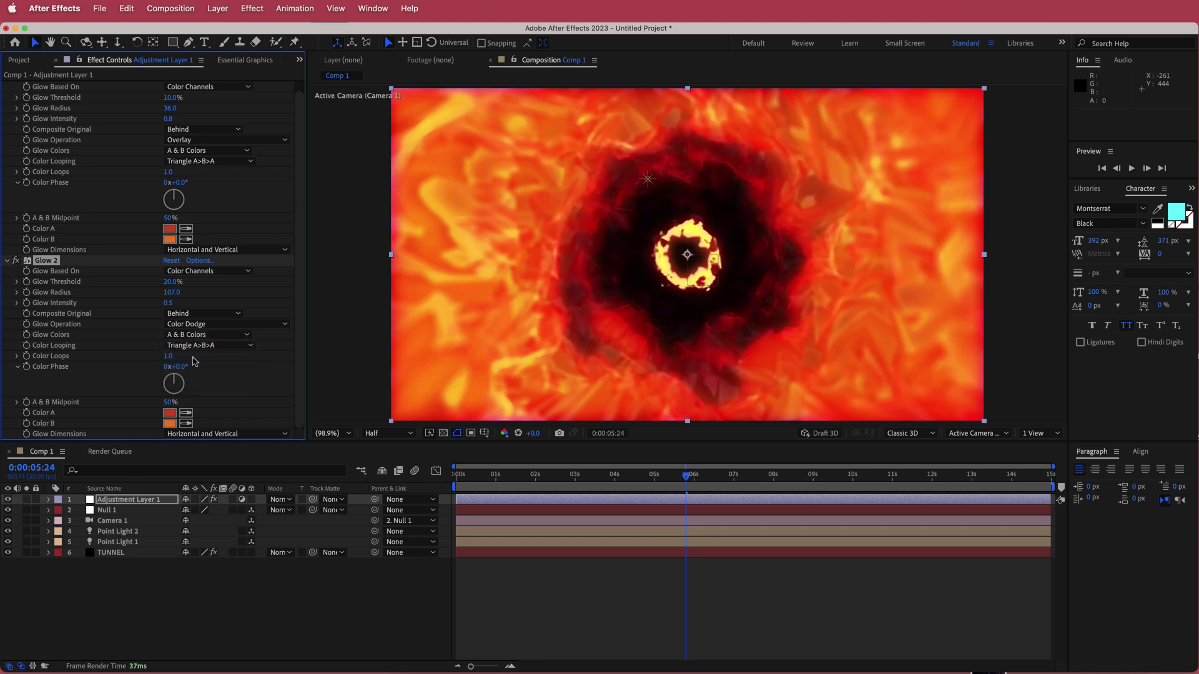
left_click_drag(686, 477, 813, 474)
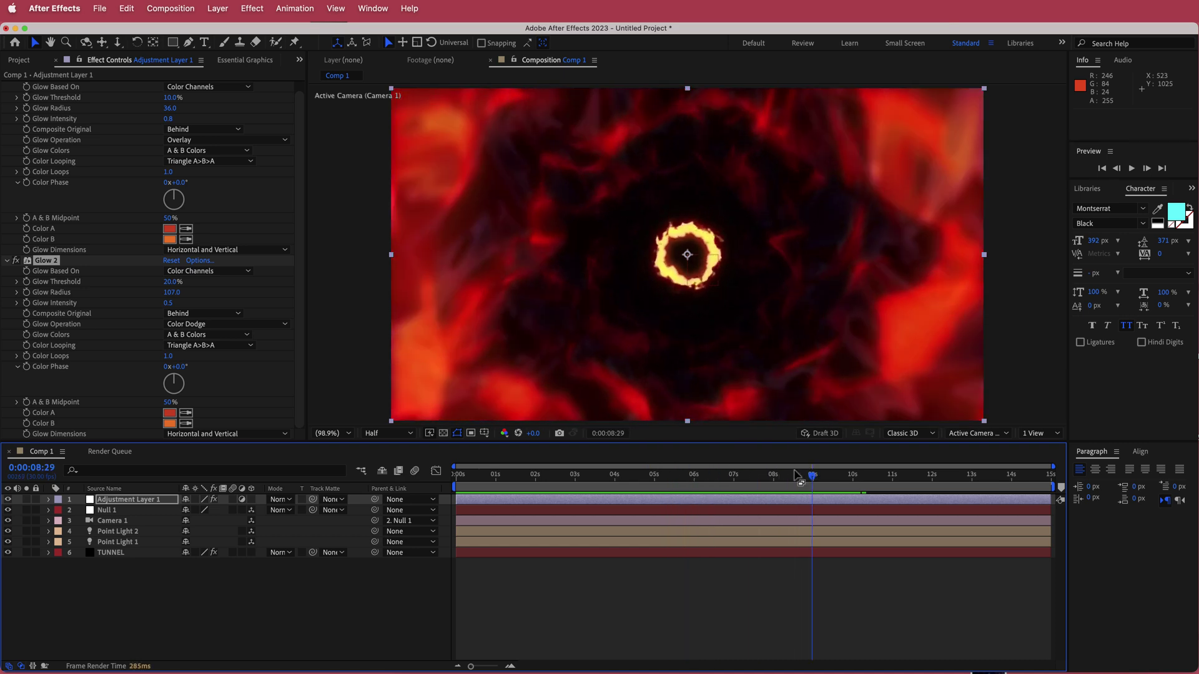
scroll(305, 99, "up", 2)
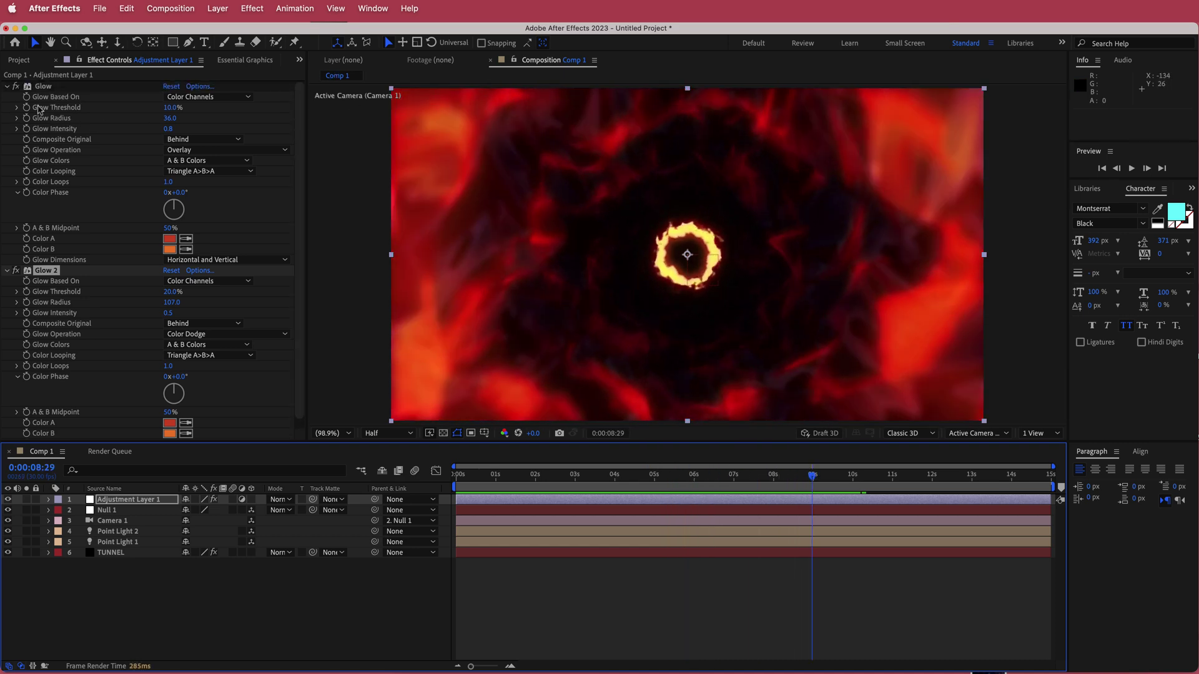
left_click_drag(811, 478, 543, 477)
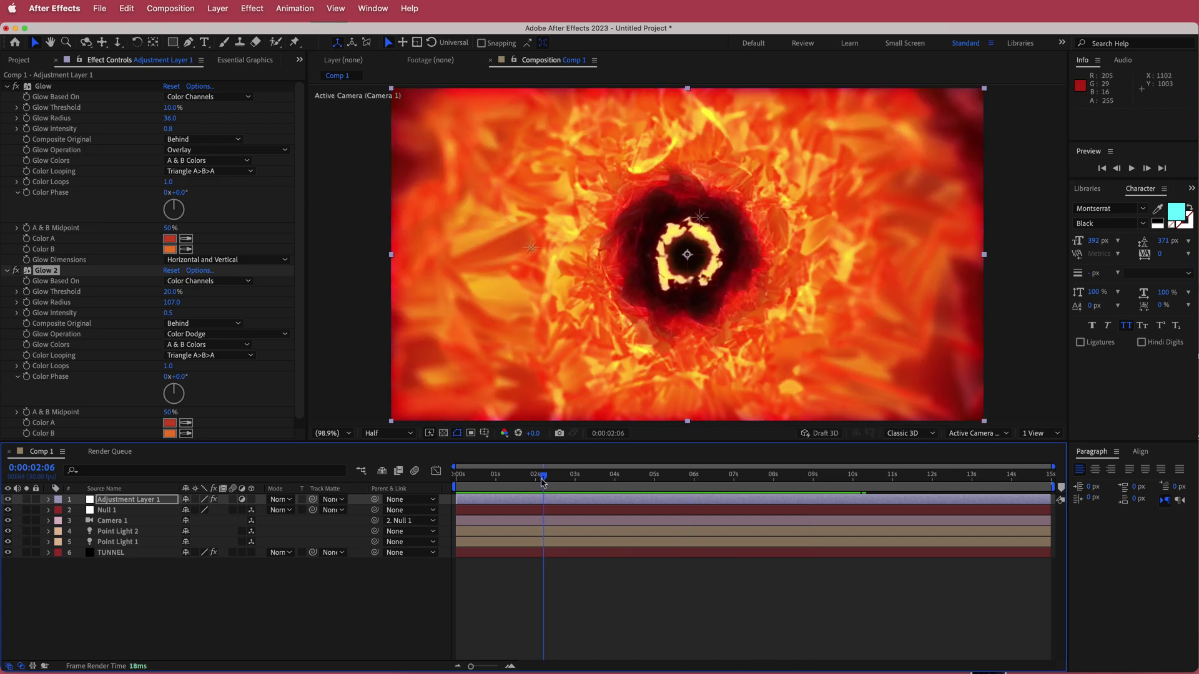
Step: Add a new adjustment layer at the top of Comp 1
right_click(364, 504)
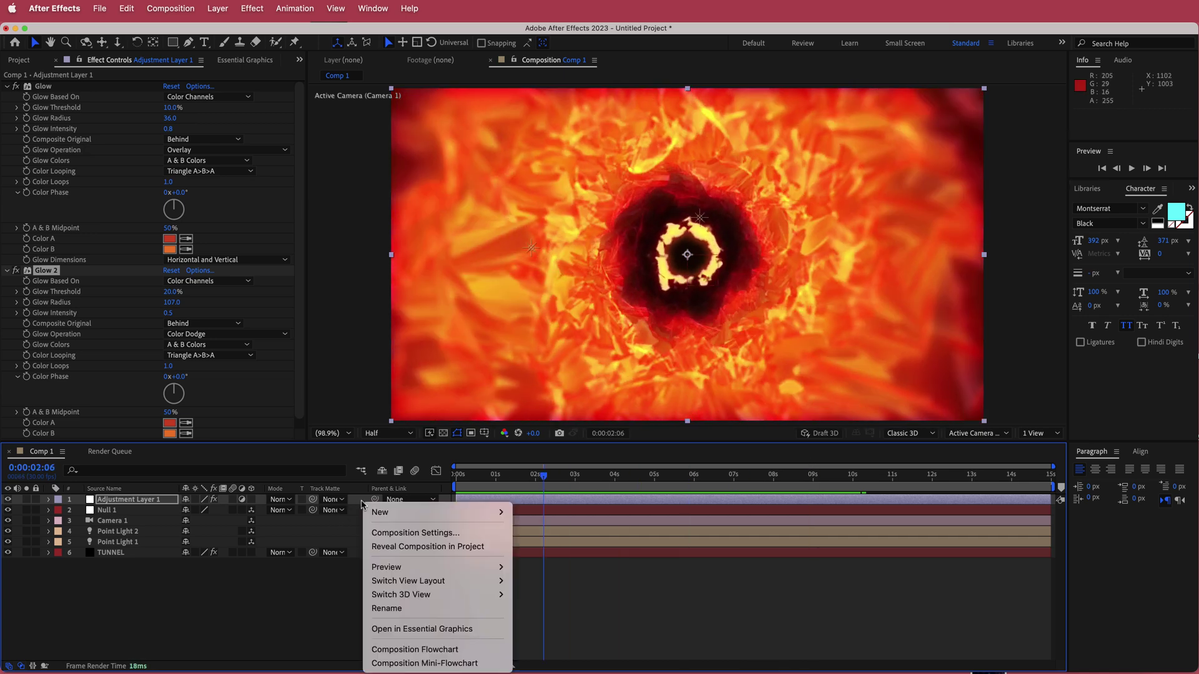
mouse_move(437, 512)
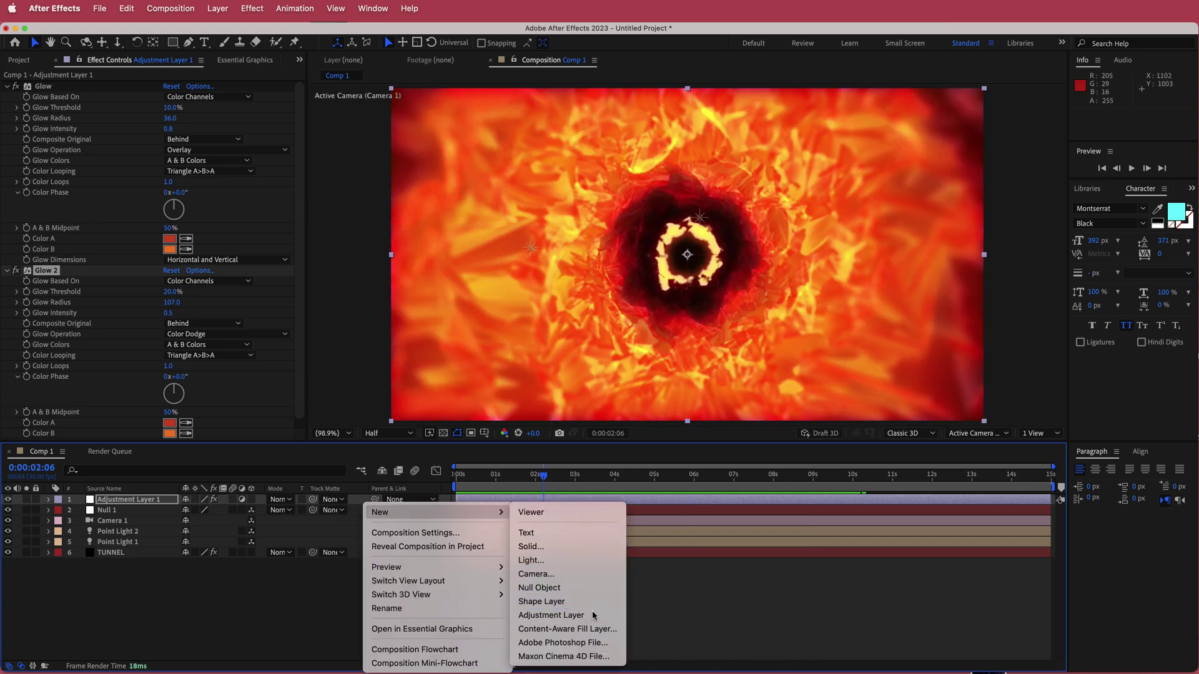
left_click(559, 615)
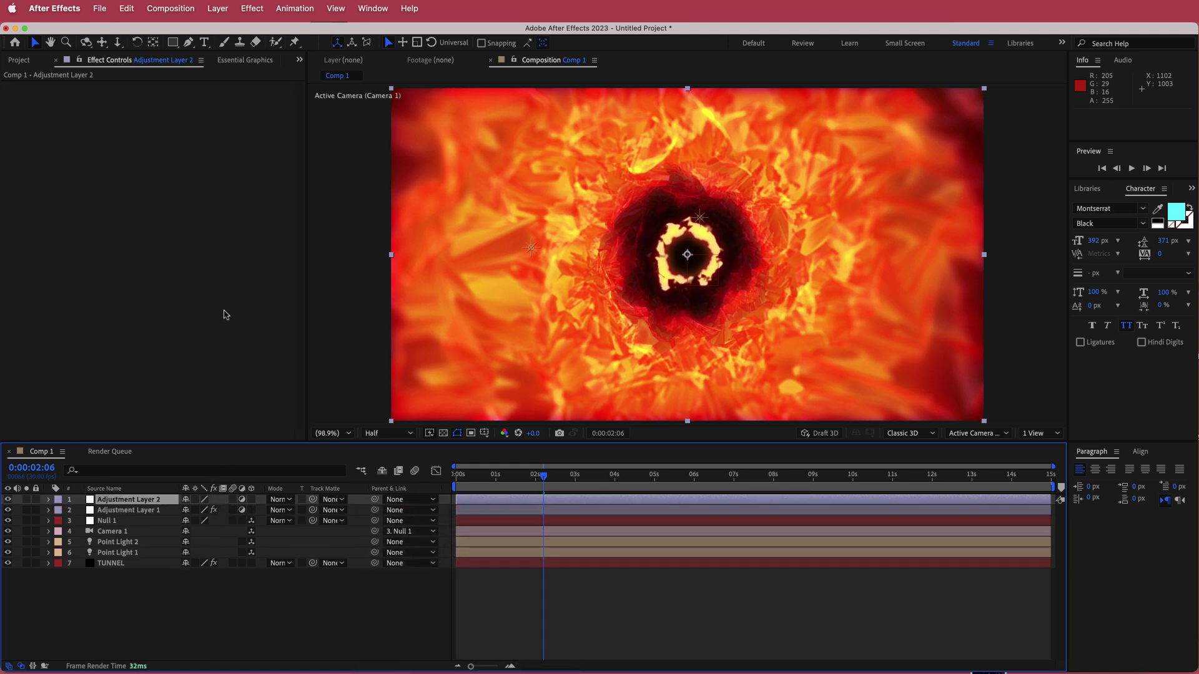
Step: Apply the Noise effect to the adjustment layer with a 10% amount
key("ctrl+space")
type("nois")
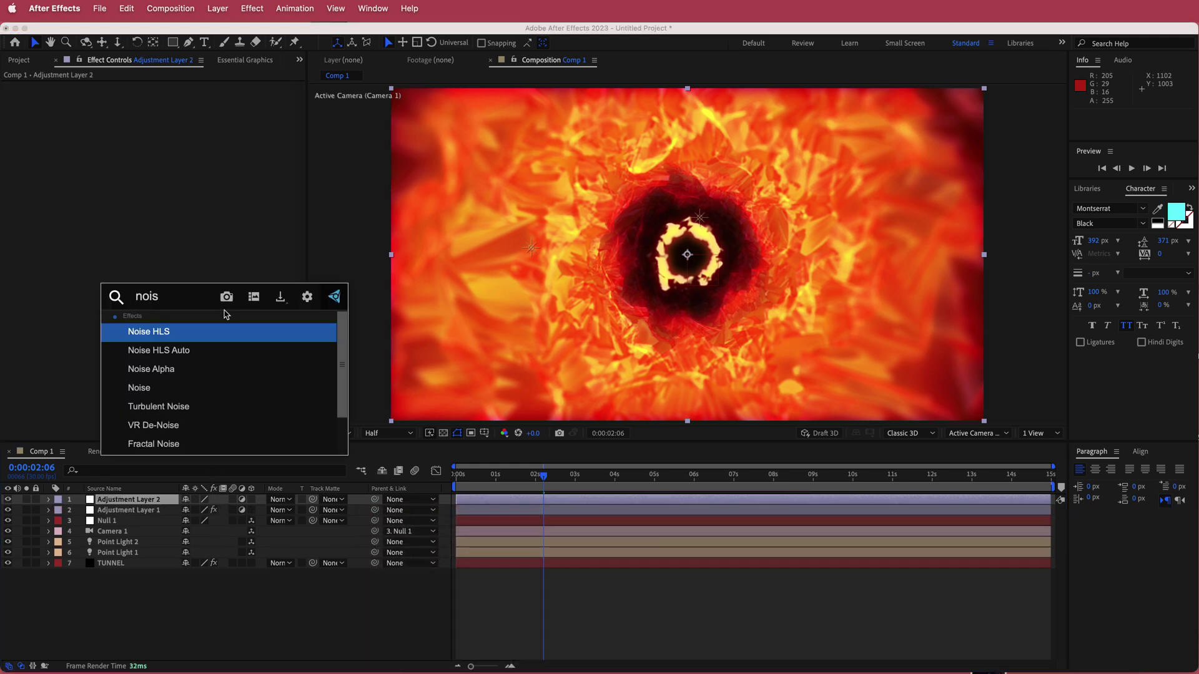
left_click(156, 388)
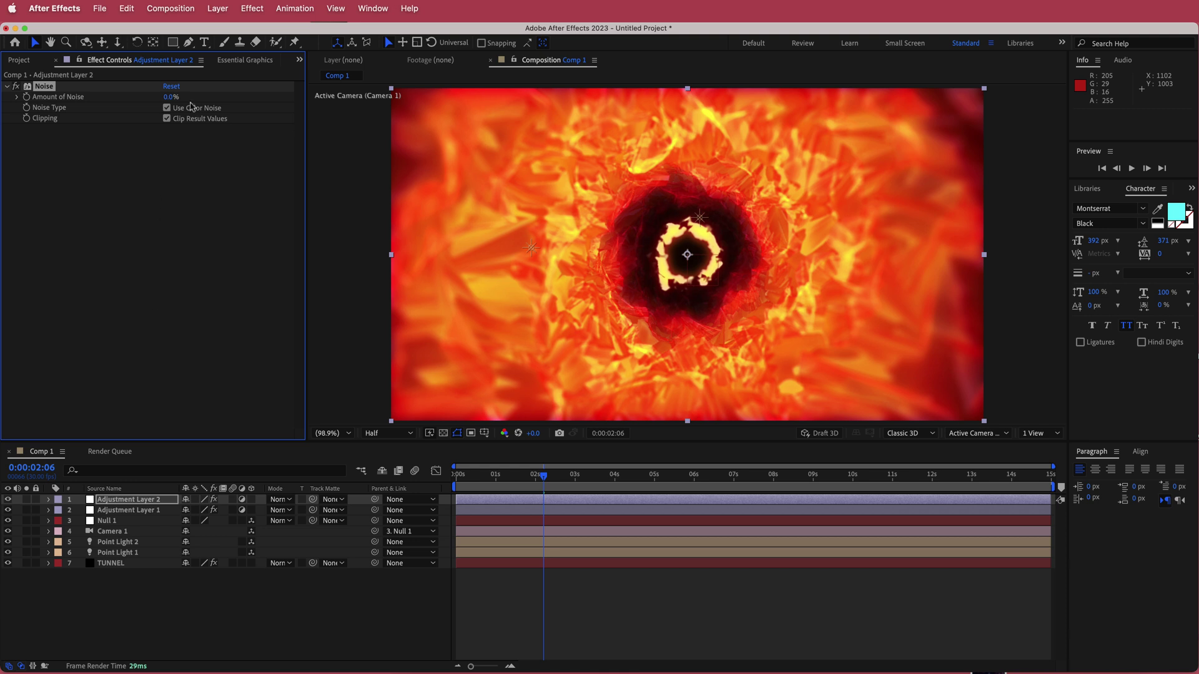
left_click(170, 97)
type("10")
key("Return")
left_click_drag(544, 475, 498, 481)
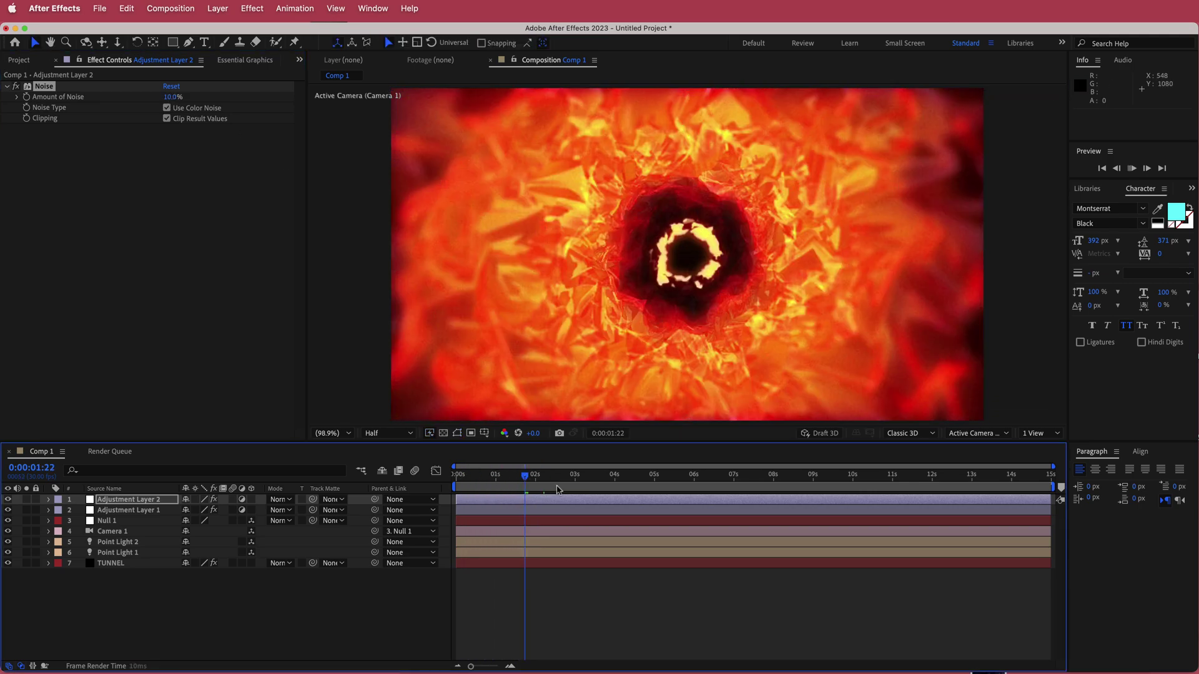
key("space")
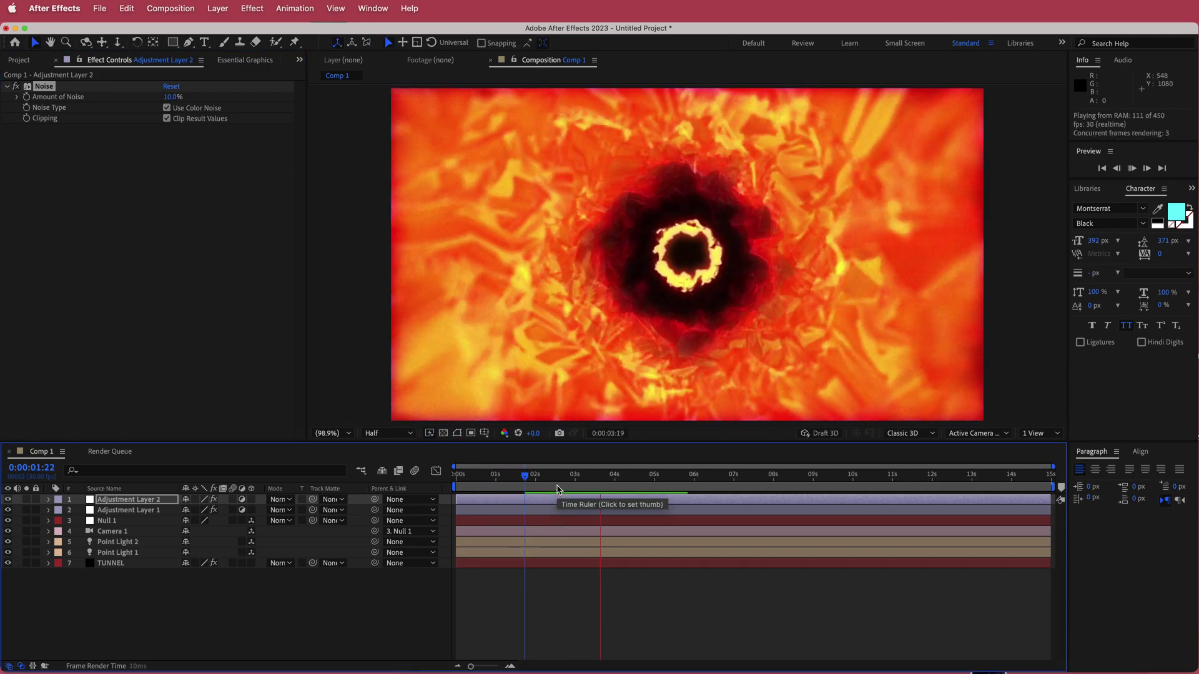
key("space")
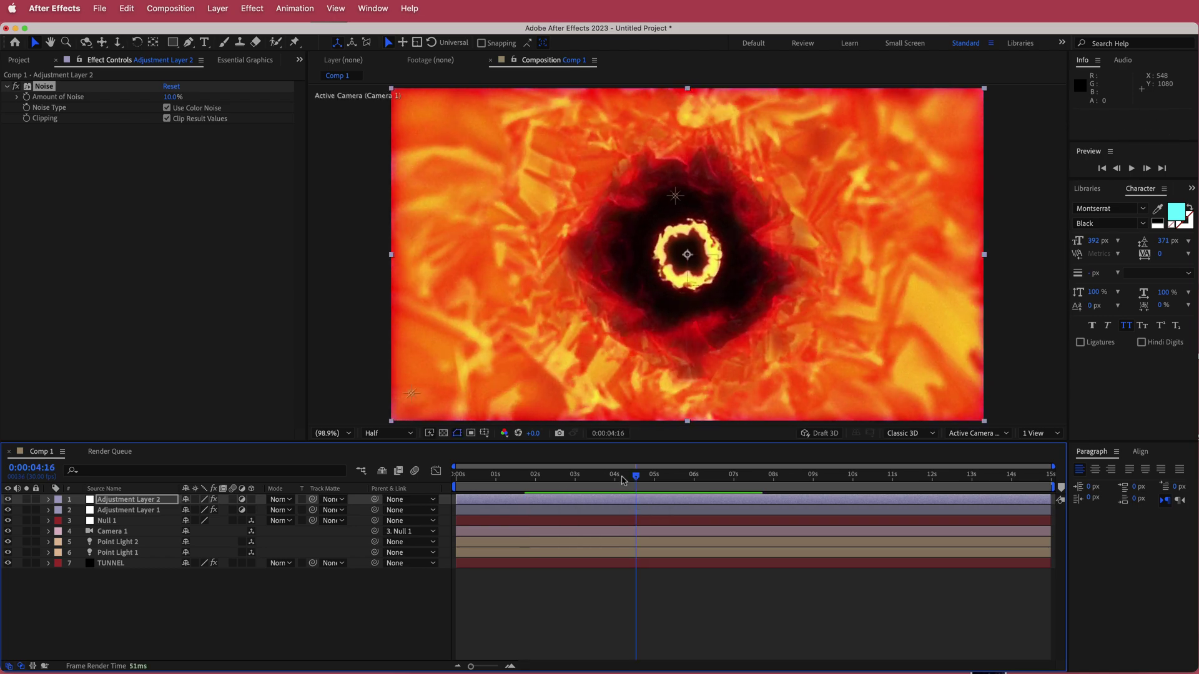
left_click_drag(637, 478, 733, 471)
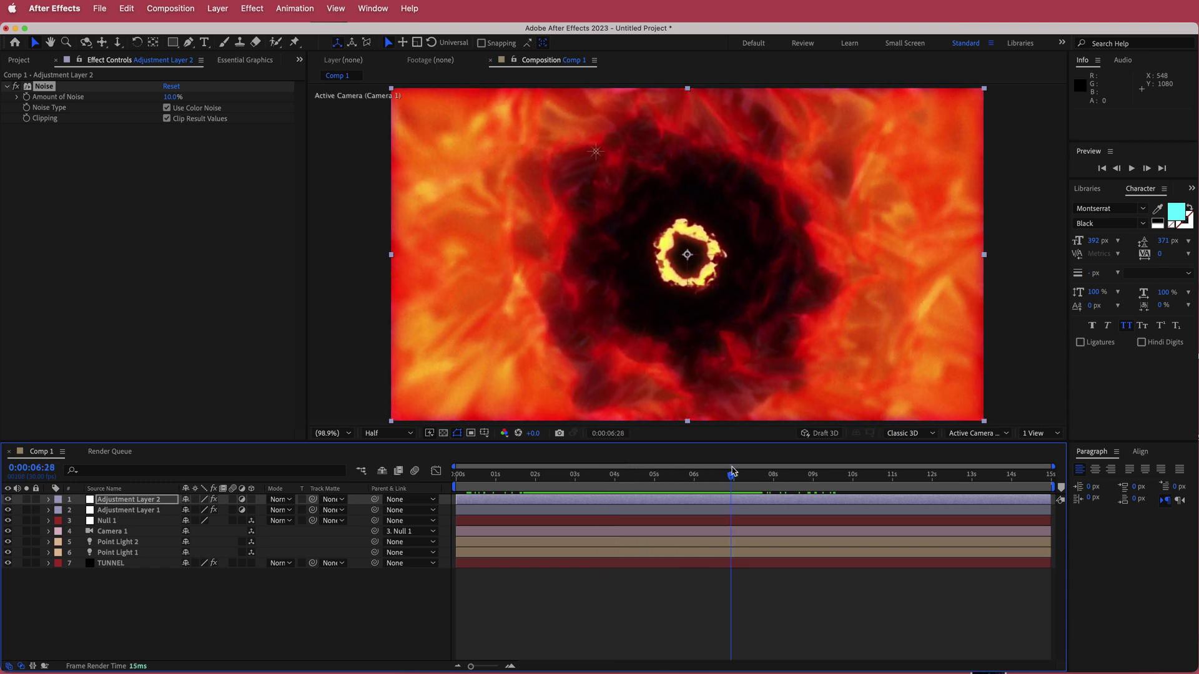
left_click_drag(732, 478, 463, 473)
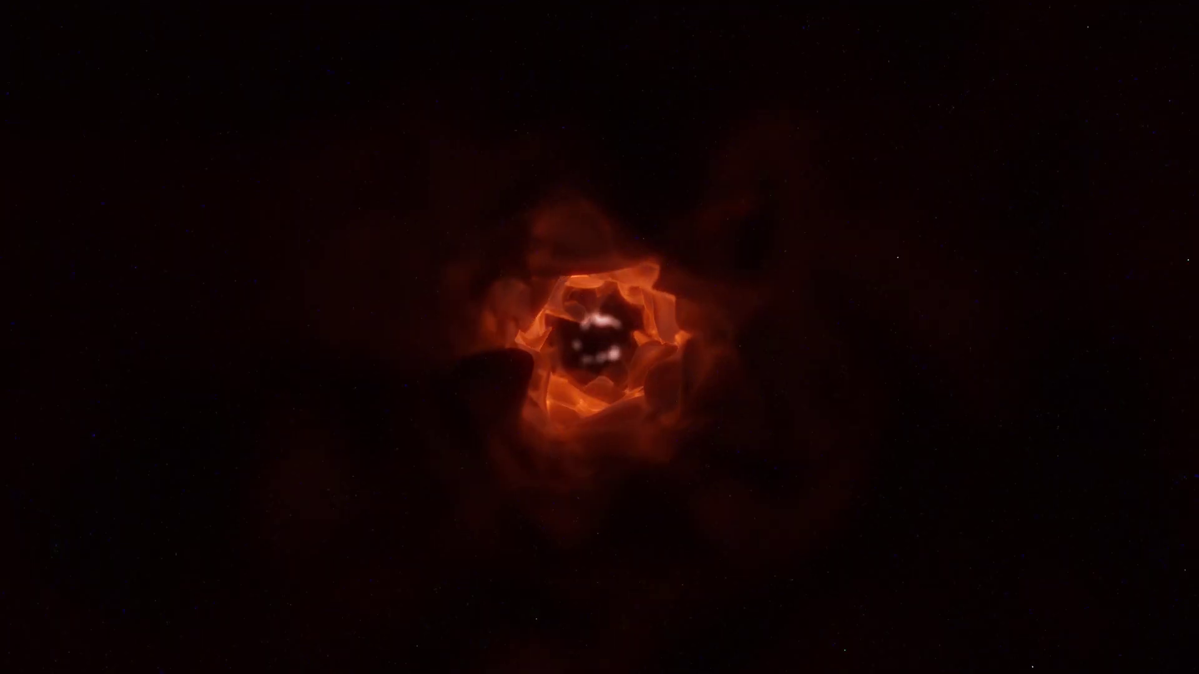